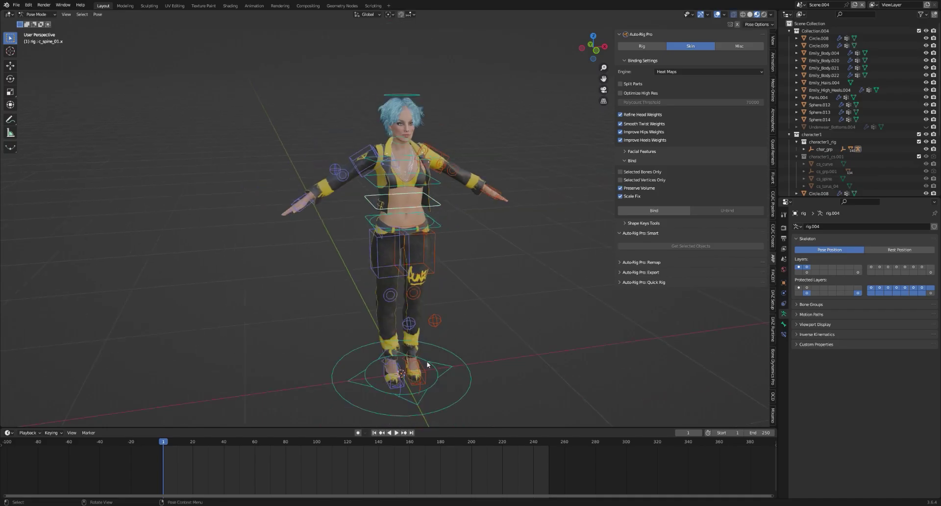
Grab the left foot IK control c_foot_ik.l and move it to test the leg.
click(422, 360)
key(g)
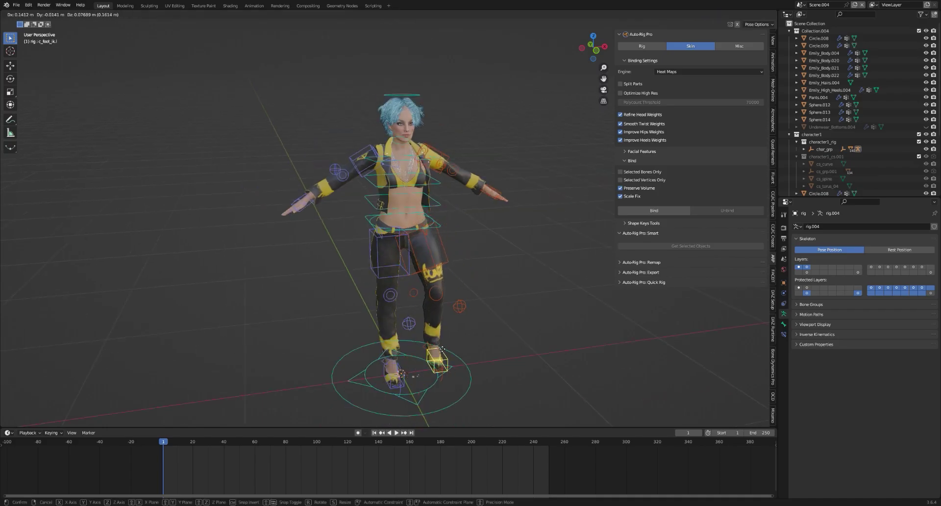
click(454, 322)
Rotate the spine control c_spine_01.x, then cancel a further test rotation to restore the pose.
click(403, 200)
key(r)
key(r)
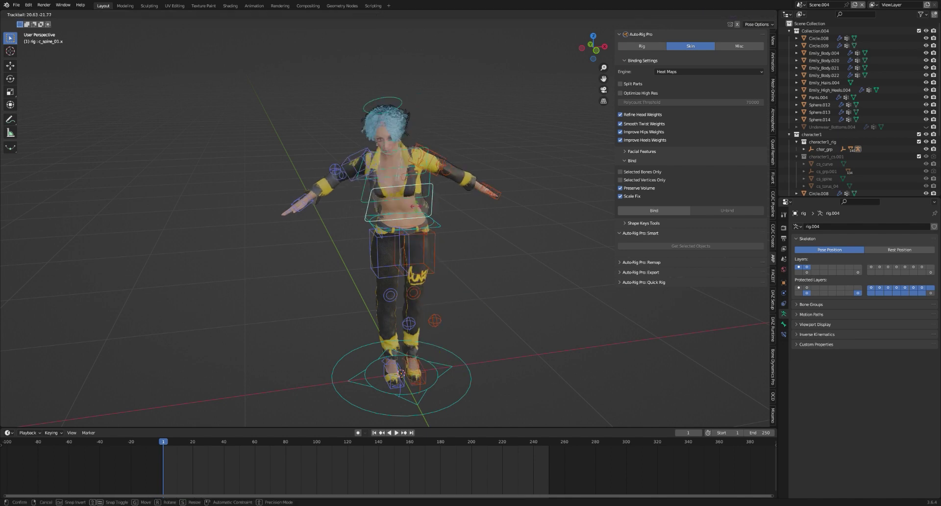
click(402, 214)
middle_drag(402, 214, 401, 219)
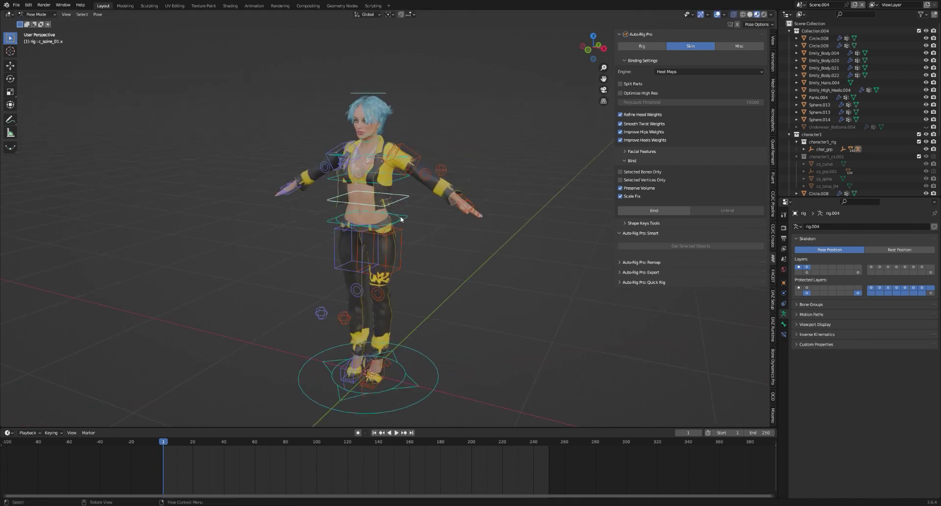
key(r)
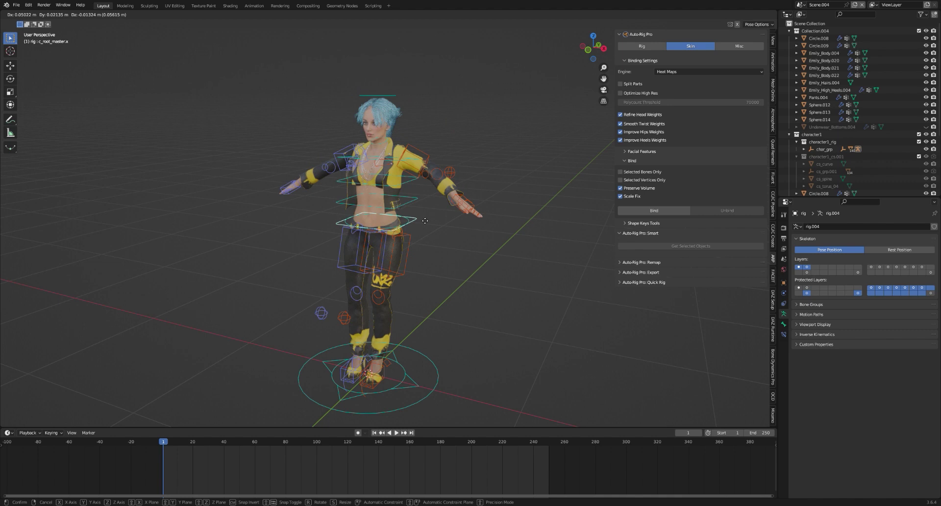
key(Escape)
middle_drag(422, 221, 441, 223)
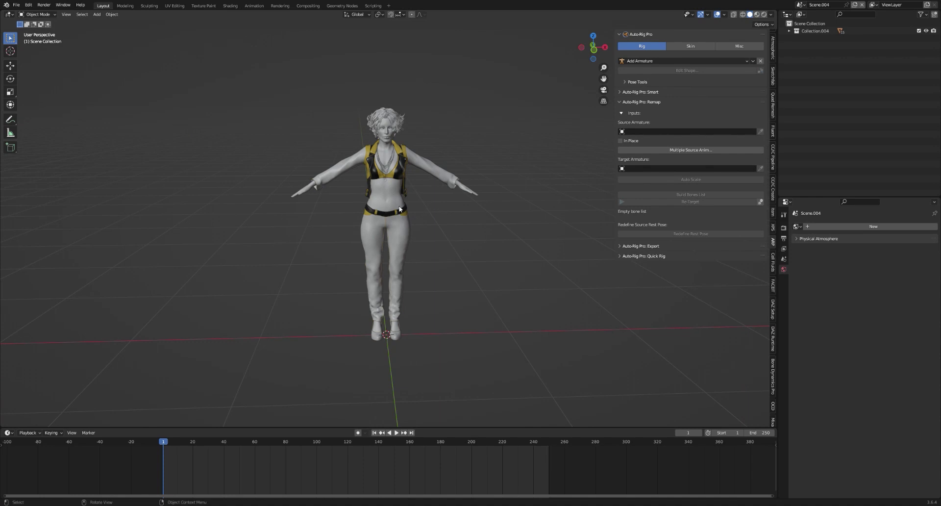
Select the character's body and frame the whole figure in front orthographic view.
click(390, 190)
mouse_move(390, 190)
middle_down()
mouse_move(440, 284)
mouse_move(433, 254)
middle_up()
scroll(433, 254, up, 2)
scroll(402, 231, up, 2)
scroll(414, 236, up, 2)
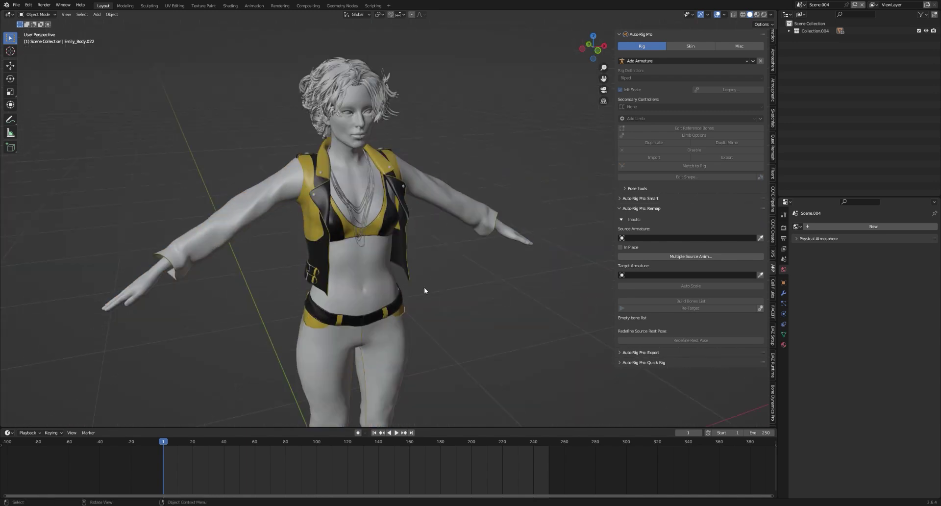
shift+middle_drag(424, 288, 457, 237)
scroll(456, 237, down, 3)
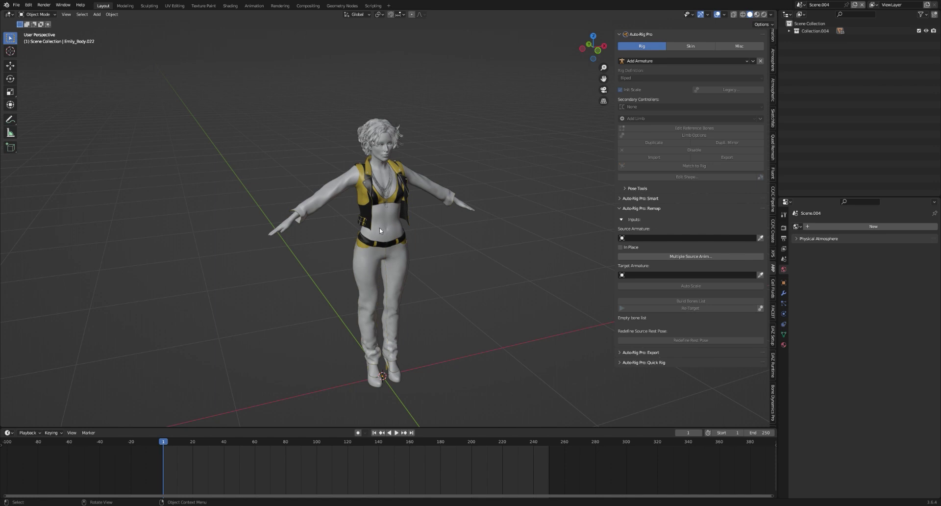
middle_drag(463, 251, 401, 263)
scroll(425, 254, up, 2)
key(KP_1)
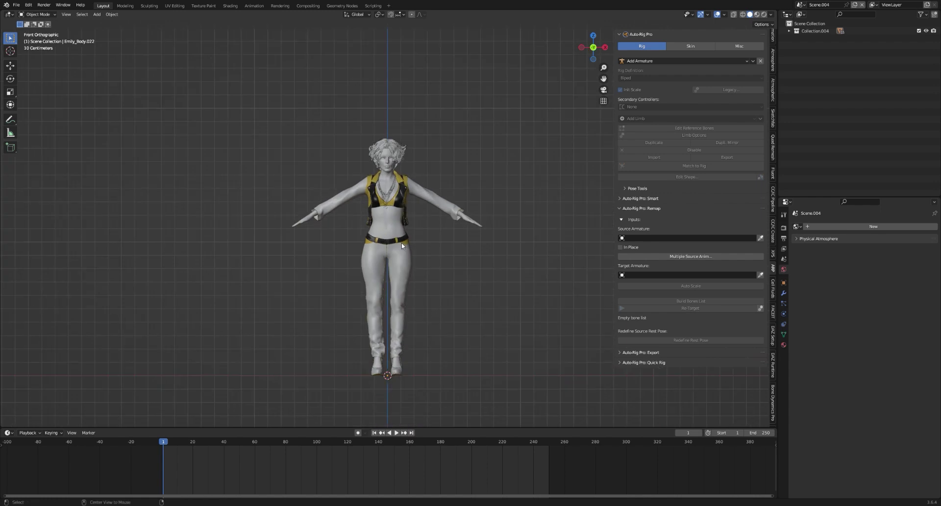
scroll(412, 222, up, 1)
Pick the body mesh under the jacket and slide it out twice, cancelling back each time.
click(412, 222)
click(393, 235)
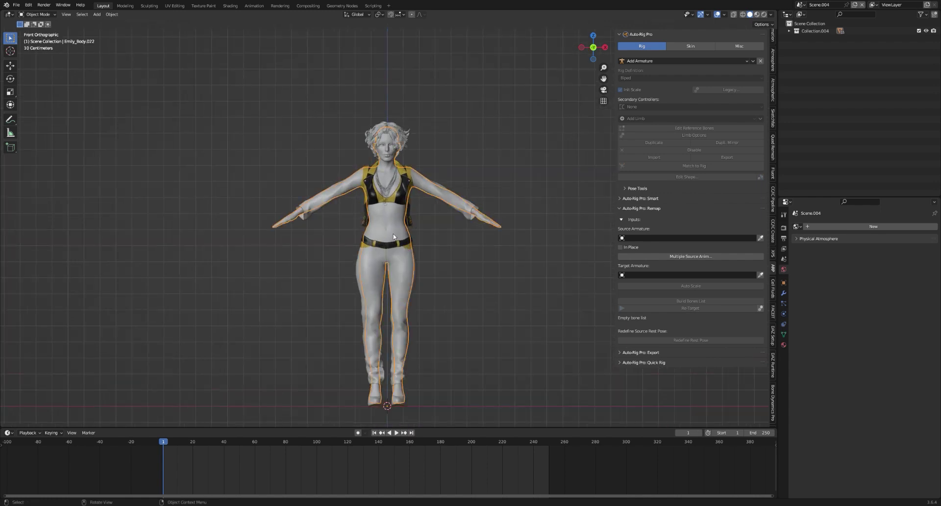
scroll(397, 238, up, 2)
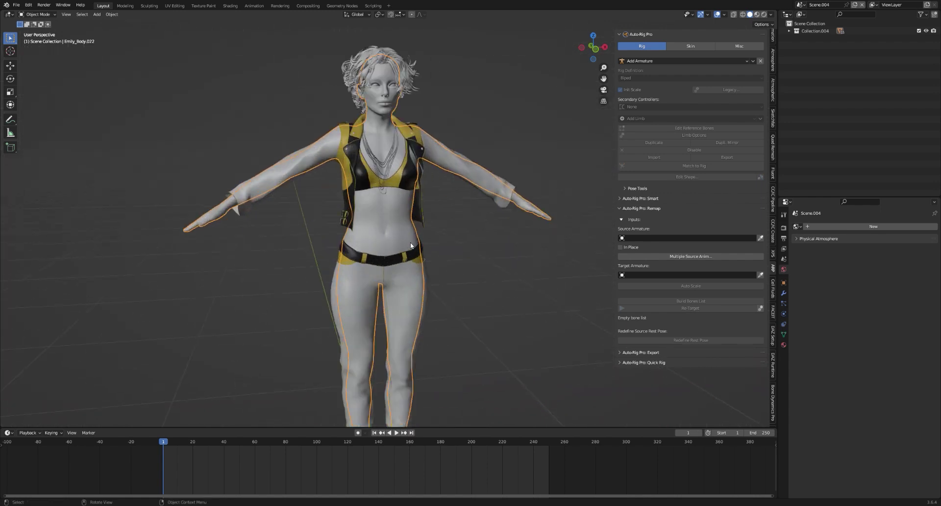
scroll(406, 242, down, 3)
middle_drag(406, 242, 427, 231)
key(g)
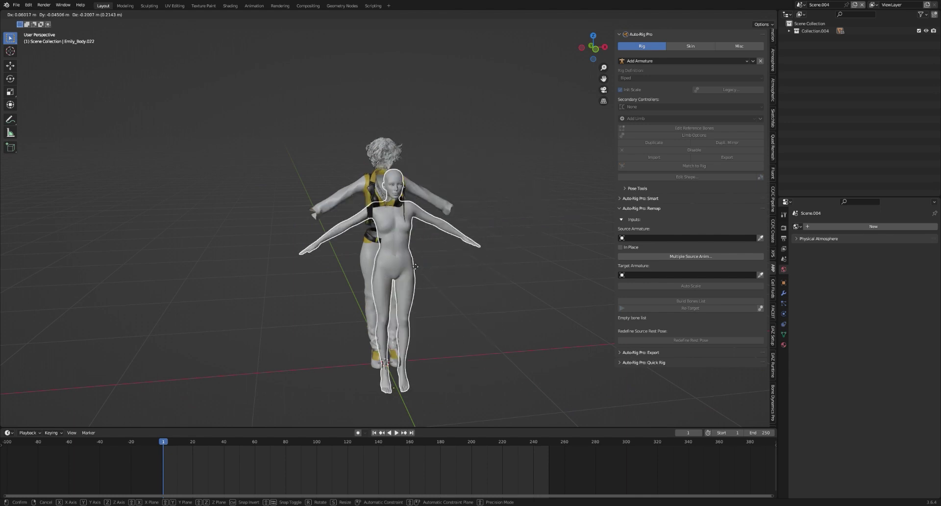
right_click(364, 231)
key(g)
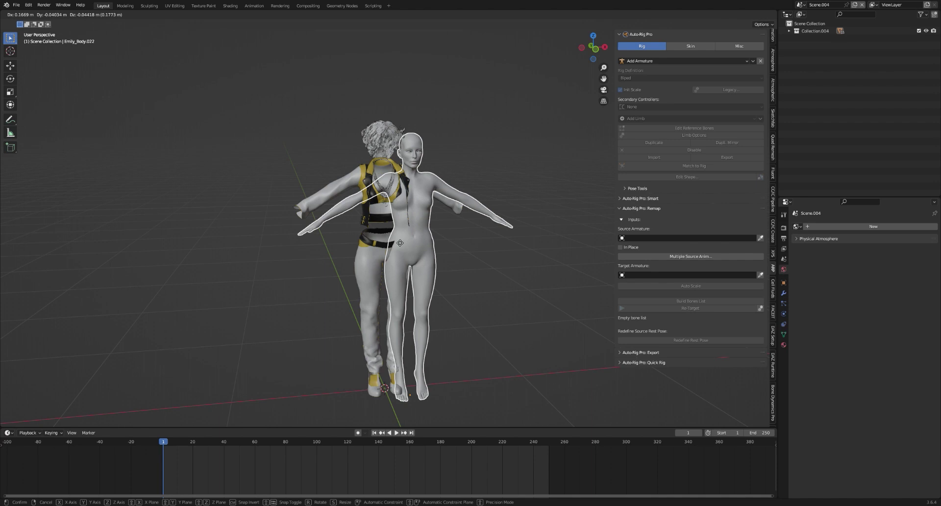
right_click(397, 229)
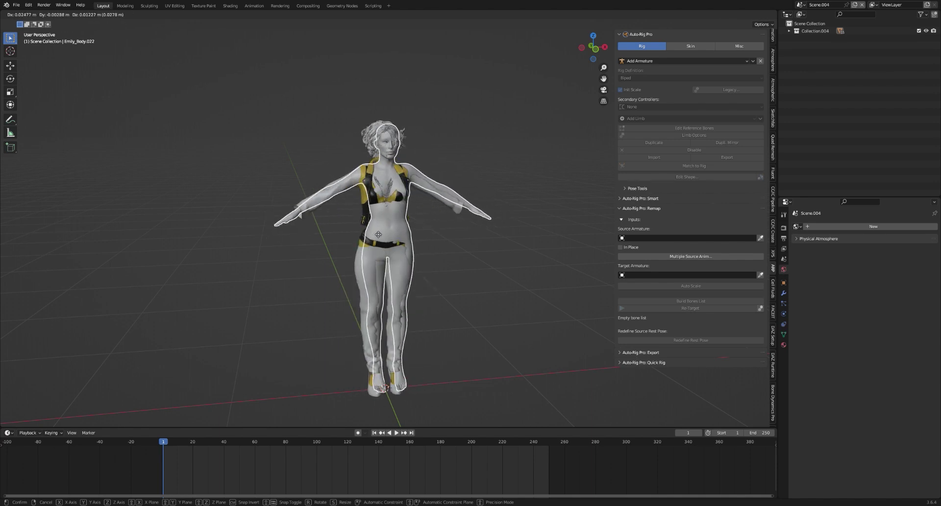
Select the high-heels body mesh Emily_High_Heels.004 and start moving it.
key(KP_1)
mouse_move(388, 224)
middle_down()
mouse_move(413, 180)
mouse_move(383, 311)
middle_up()
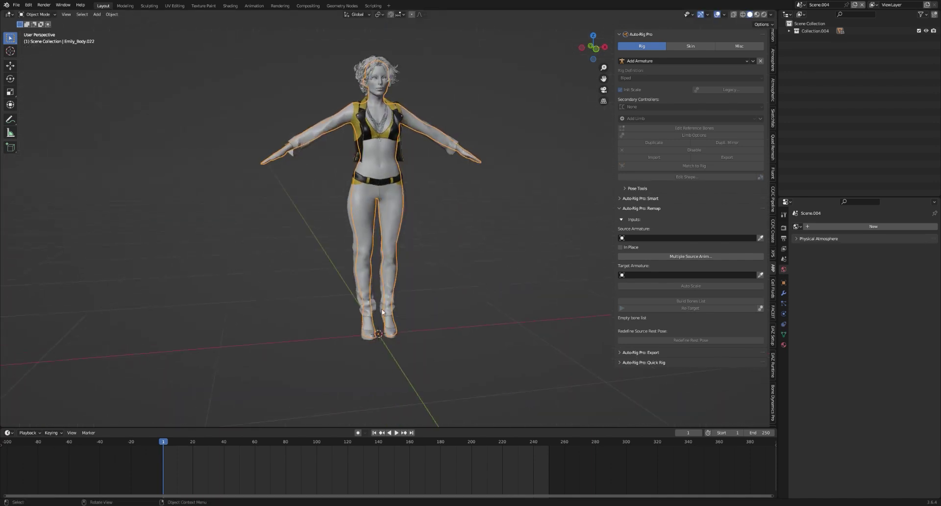
click(363, 343)
key(g)
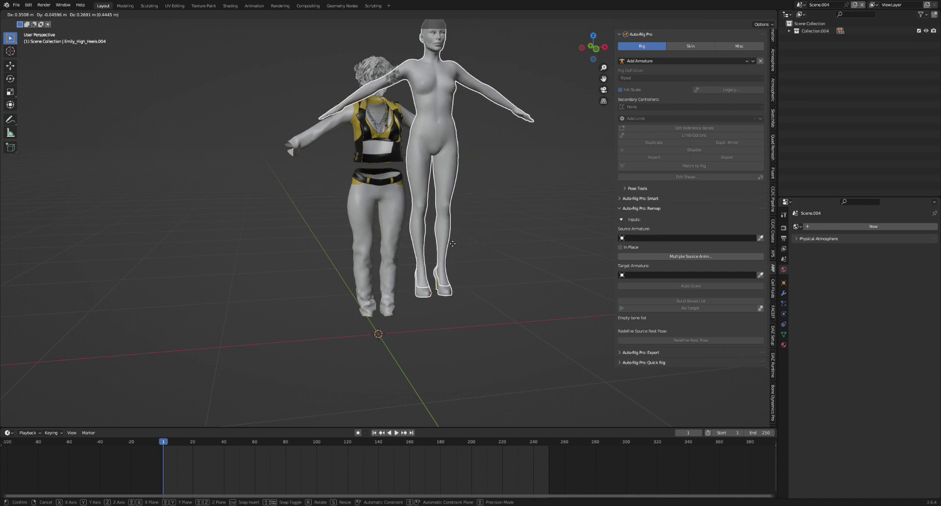
Confirm the body position, zoom to the shoes, and drop the high-heel shoe onto the foot.
click(399, 287)
mouse_move(398, 284)
shift+middle_down()
mouse_move(428, 182)
mouse_move(447, 287)
mouse_move(496, 269)
mouse_move(543, 223)
shift+middle_up()
scroll(442, 190, up, 4)
scroll(447, 287, up, 2)
scroll(452, 281, up, 2)
key(g)
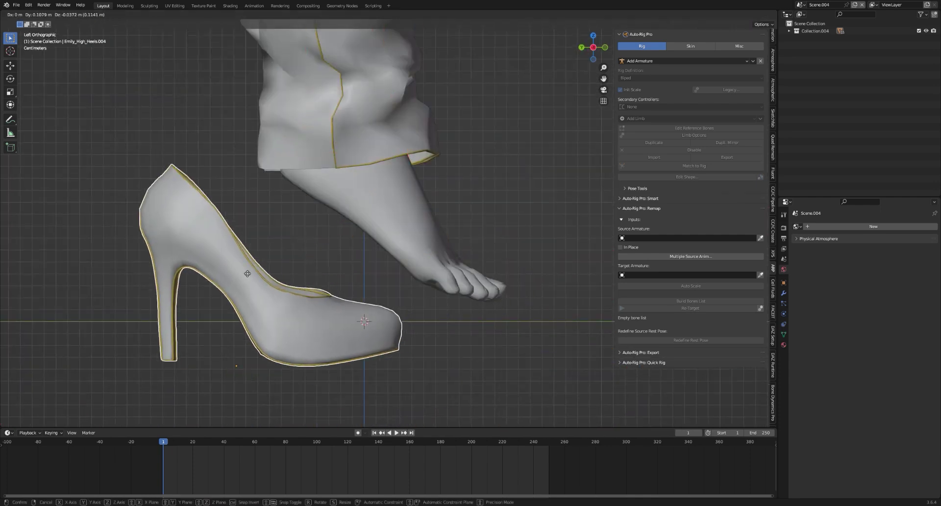
click(394, 225)
Select the pants and then the high-heel shoes, cancelling a test move to keep them in place.
scroll(410, 213, down, 3)
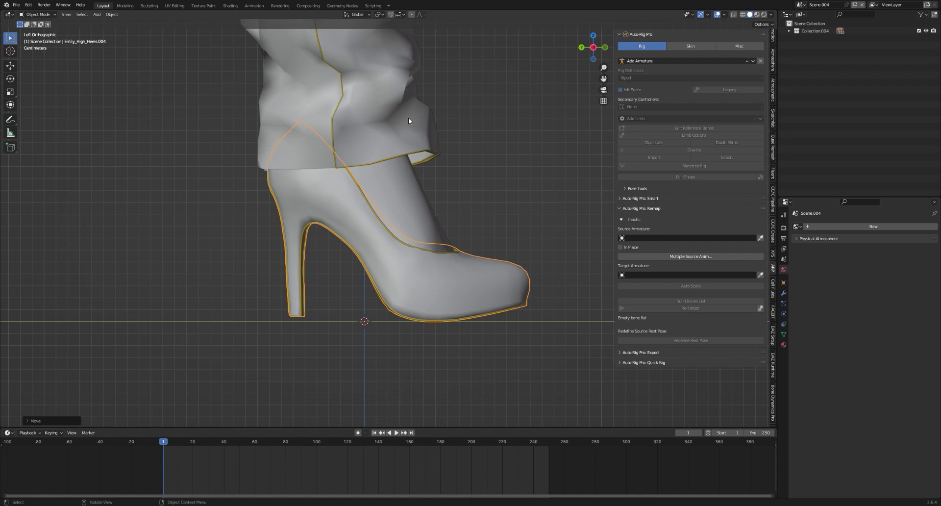
click(407, 117)
scroll(412, 110, down, 2)
mouse_move(411, 110)
alt+middle_down()
mouse_move(443, 208)
mouse_move(437, 248)
alt+middle_up()
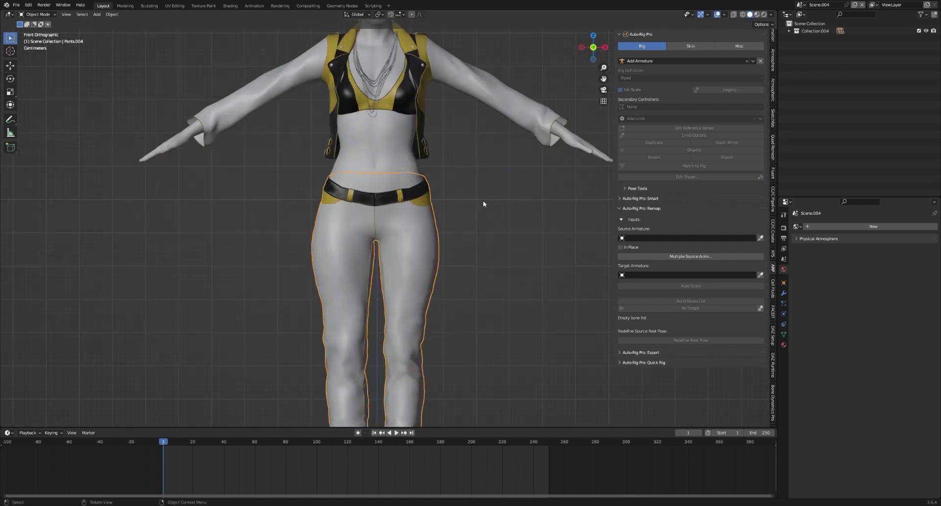
scroll(521, 208, down, 1)
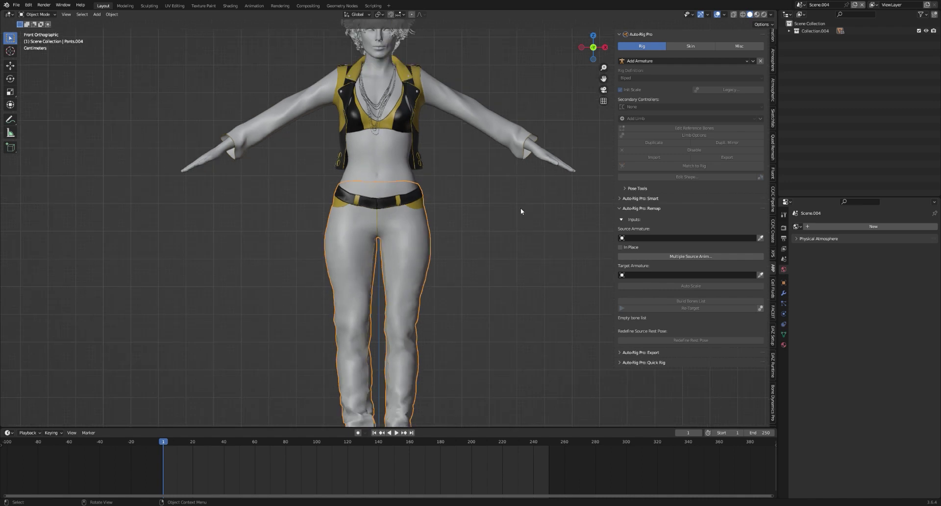
scroll(426, 275, down, 3)
scroll(426, 275, up, 1)
click(396, 399)
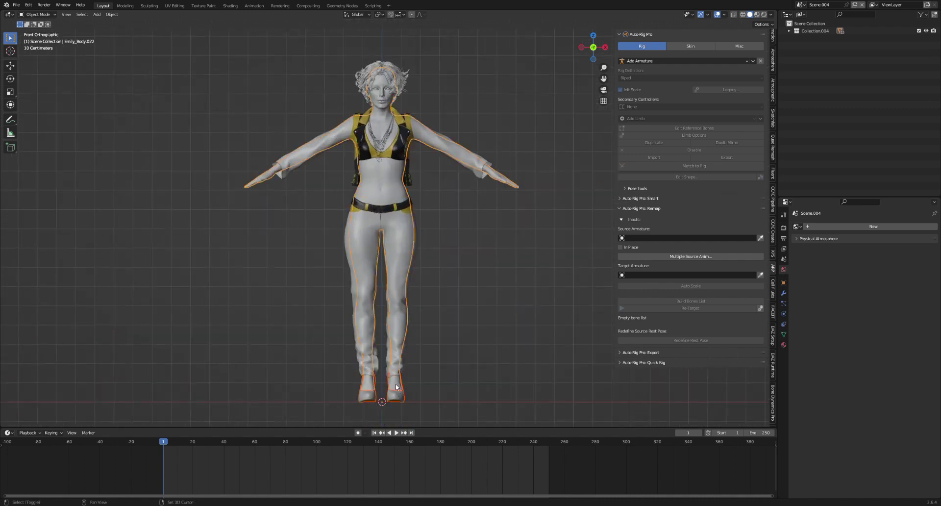
scroll(392, 294, down, 2)
key(g)
key(Escape)
scroll(382, 244, up, 2)
In Auto-Rig Pro: Smart, get the selected objects for Full Body smart rigging.
click(618, 36)
click(621, 55)
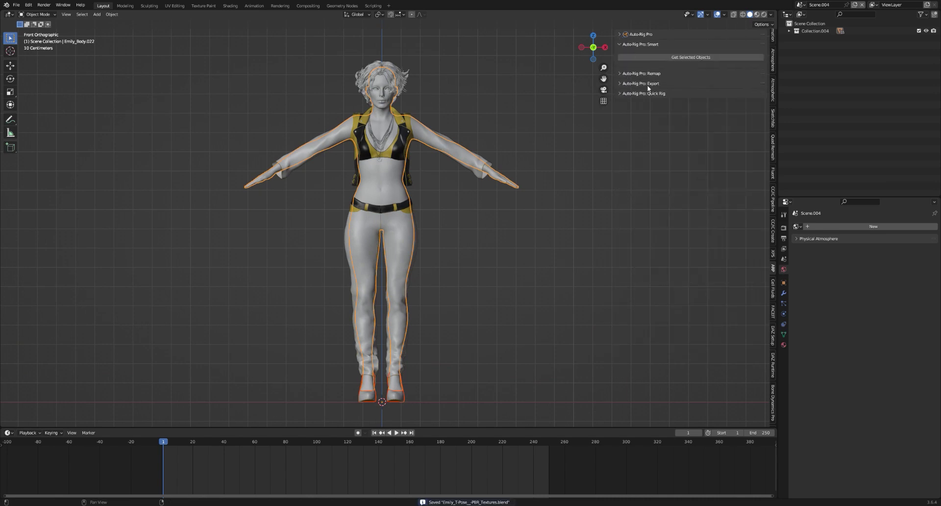
click(660, 58)
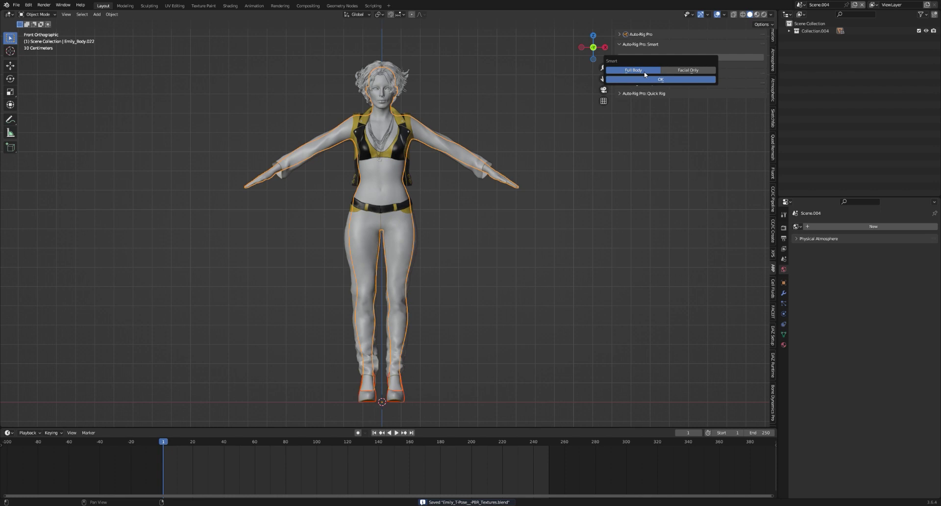
click(655, 82)
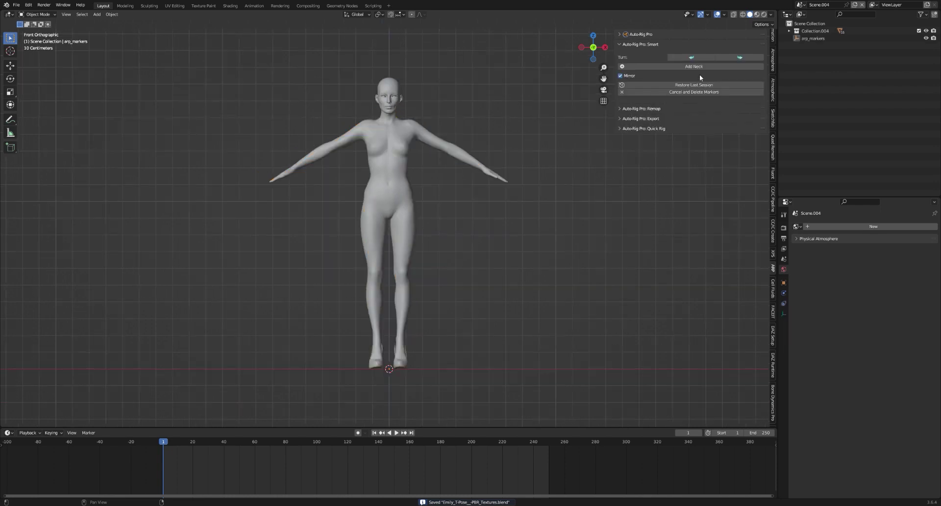
Place the neck, chin, shoulder, wrist and ankle markers.
click(701, 68)
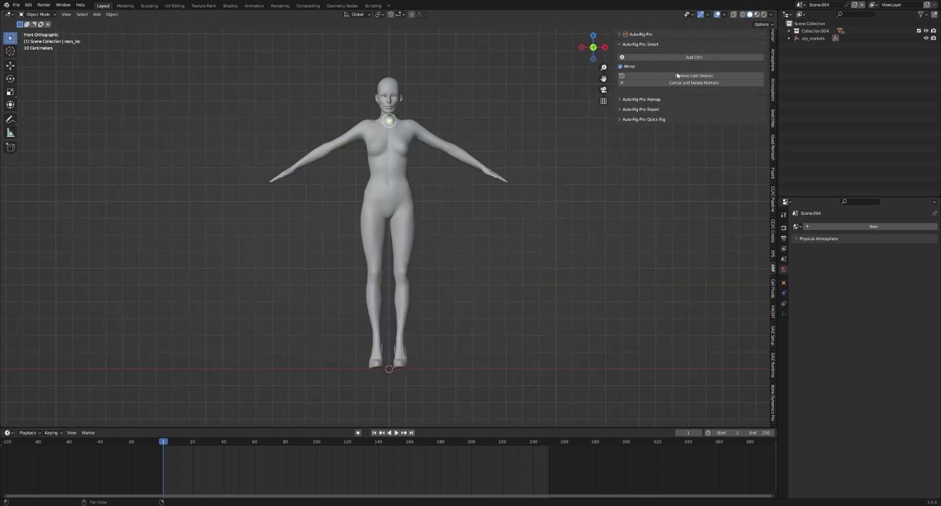
click(684, 57)
click(676, 58)
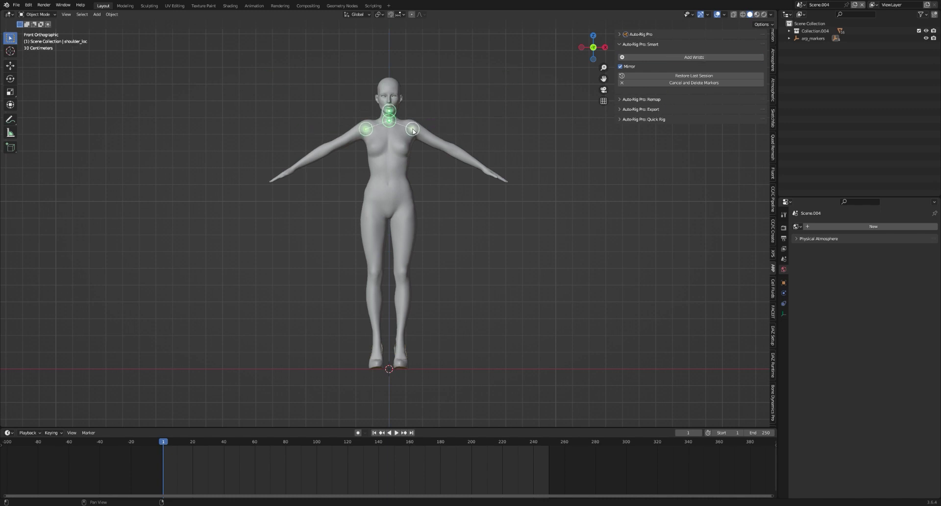
click(698, 58)
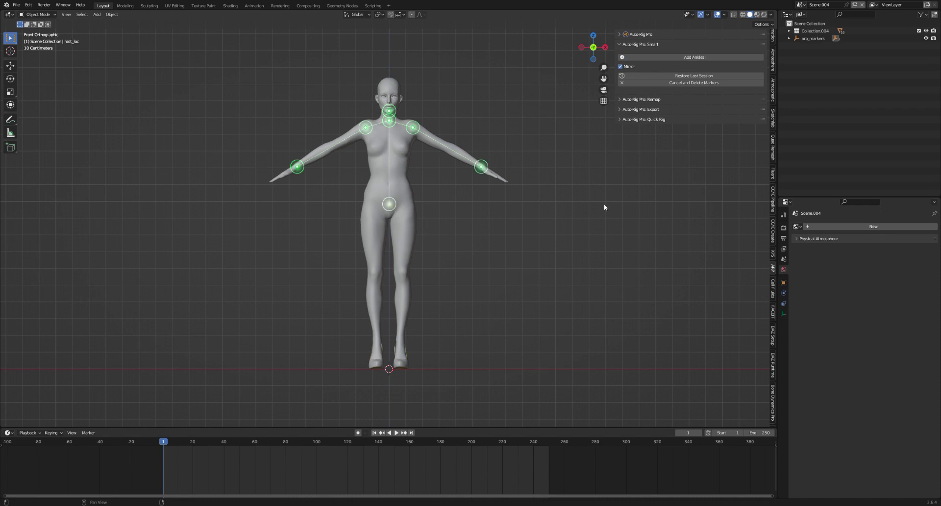
click(711, 57)
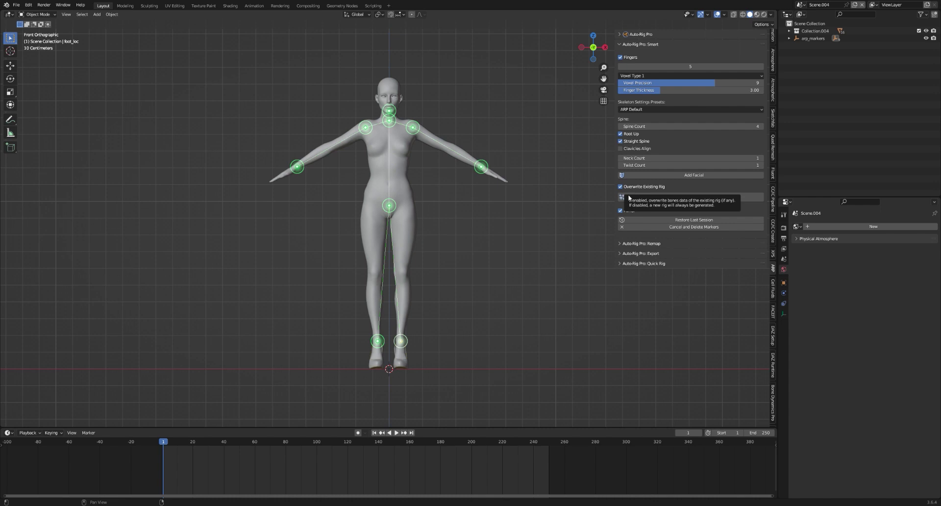
Uncheck Overwrite Existing Rig and click Go! to generate the reference rig.
click(659, 188)
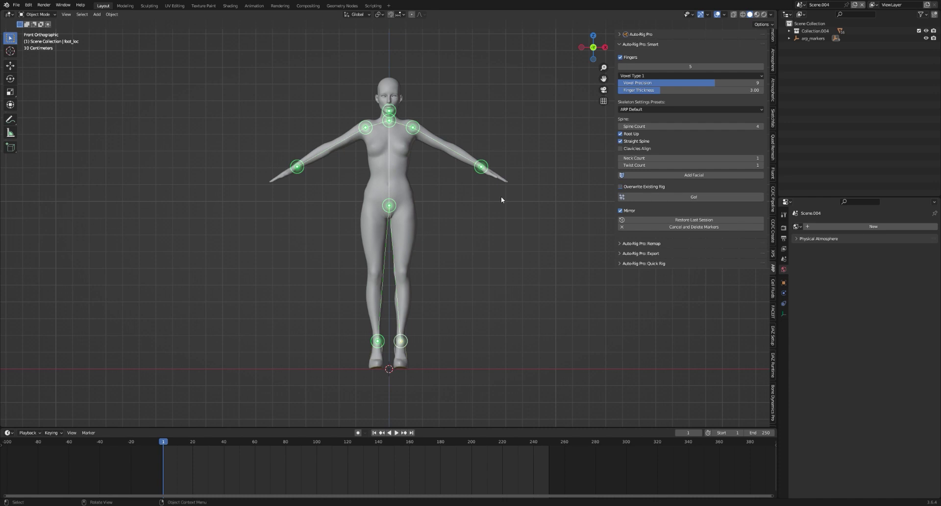
click(640, 195)
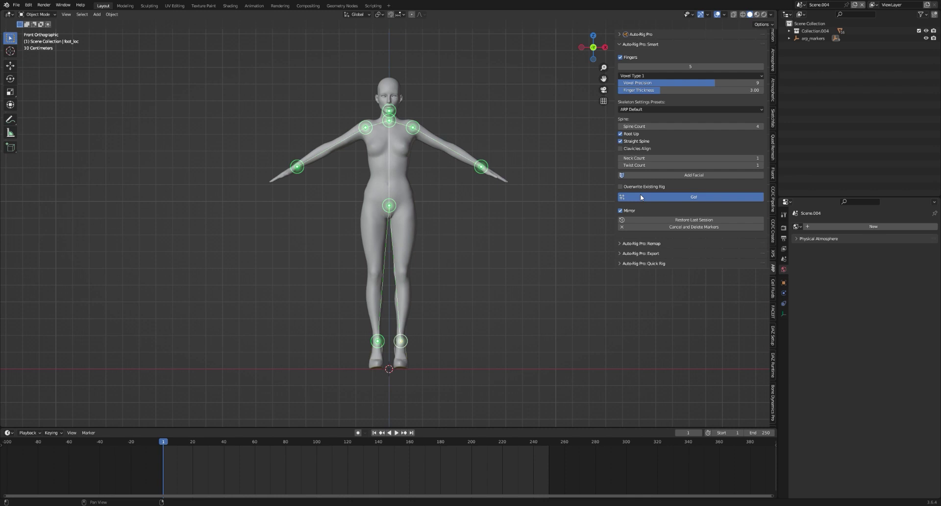
Move and rotate the middle finger base bone onto the mesh finger.
mouse_move(531, 162)
middle_down()
mouse_move(442, 194)
mouse_move(480, 200)
middle_up()
scroll(442, 195, up, 5)
scroll(490, 220, up, 5)
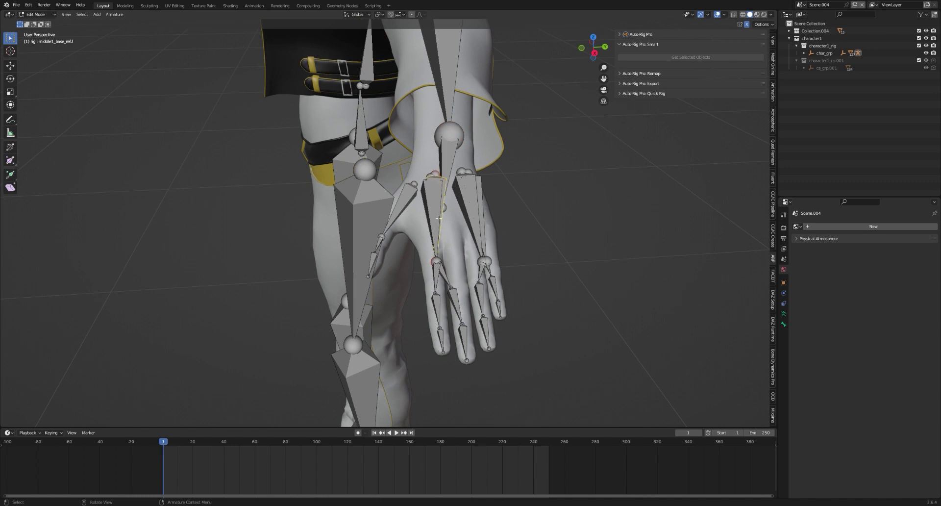
click(446, 216)
key(g)
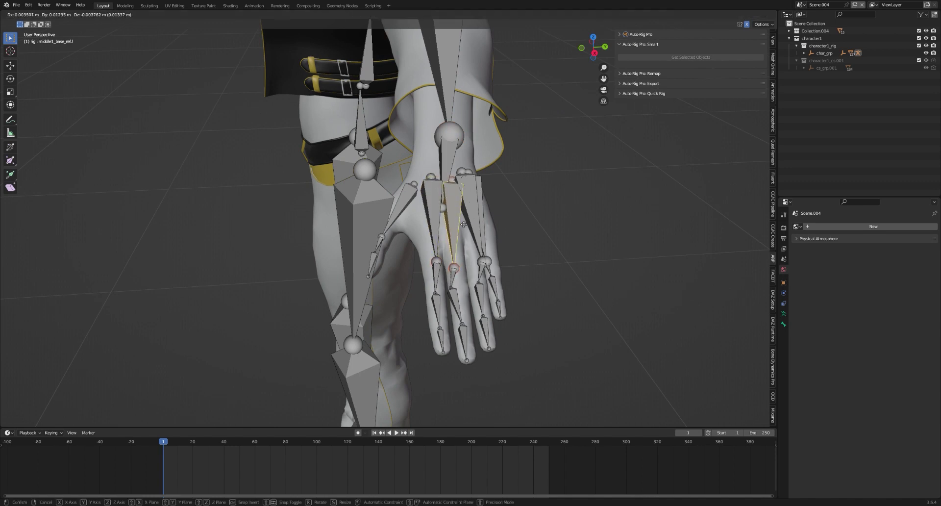
click(463, 224)
mouse_move(477, 226)
middle_down()
mouse_move(451, 240)
mouse_move(440, 175)
middle_up()
scroll(440, 251, up, 5)
scroll(440, 251, down, 5)
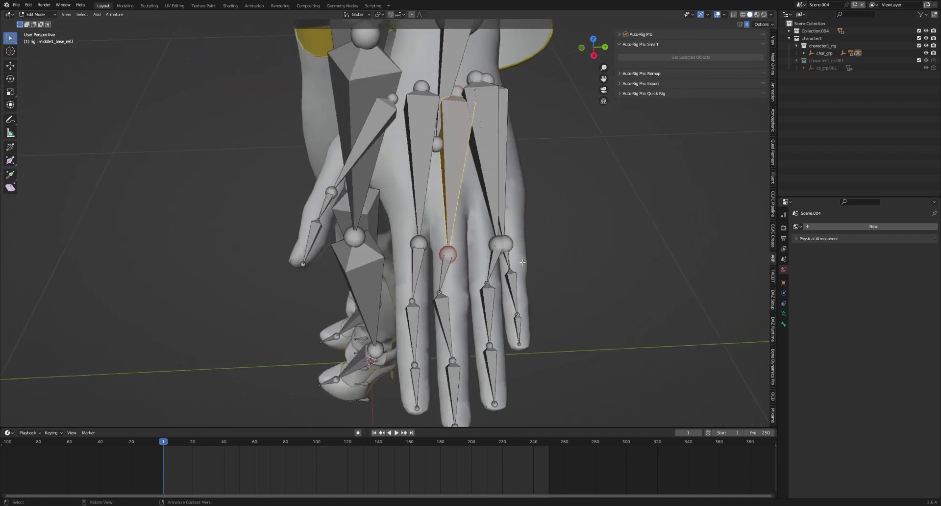
middle_drag(437, 148, 526, 260)
key(r)
click(530, 260)
Reposition the middle finger bone and the ring finger bone and base joint.
click(442, 293)
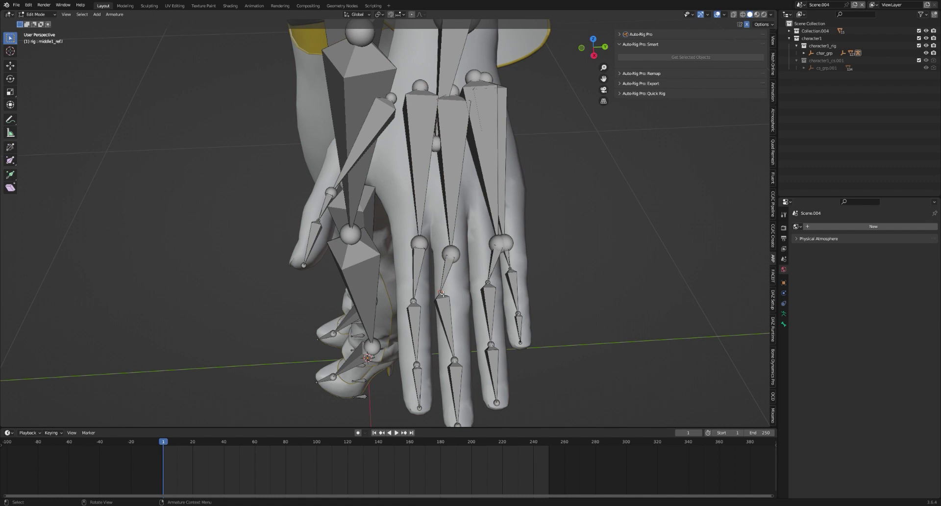
key(g)
click(455, 294)
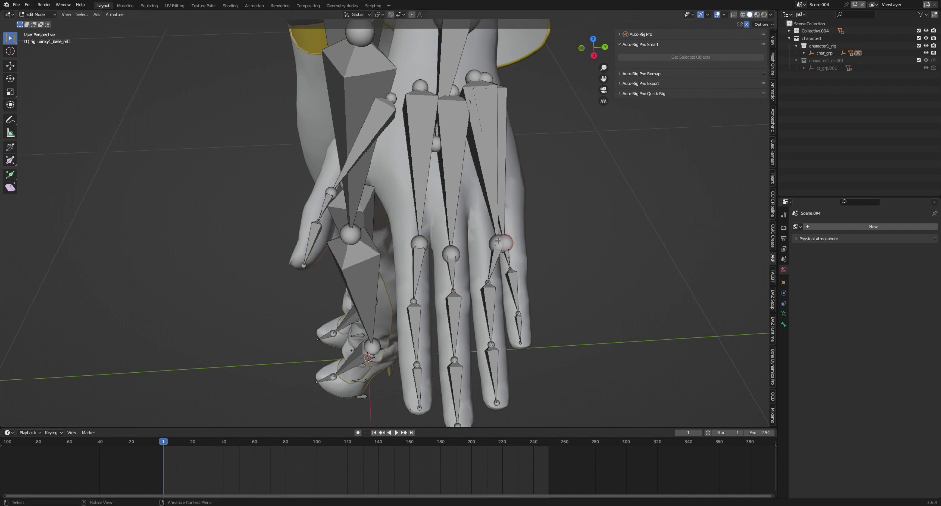
click(492, 270)
key(g)
click(486, 291)
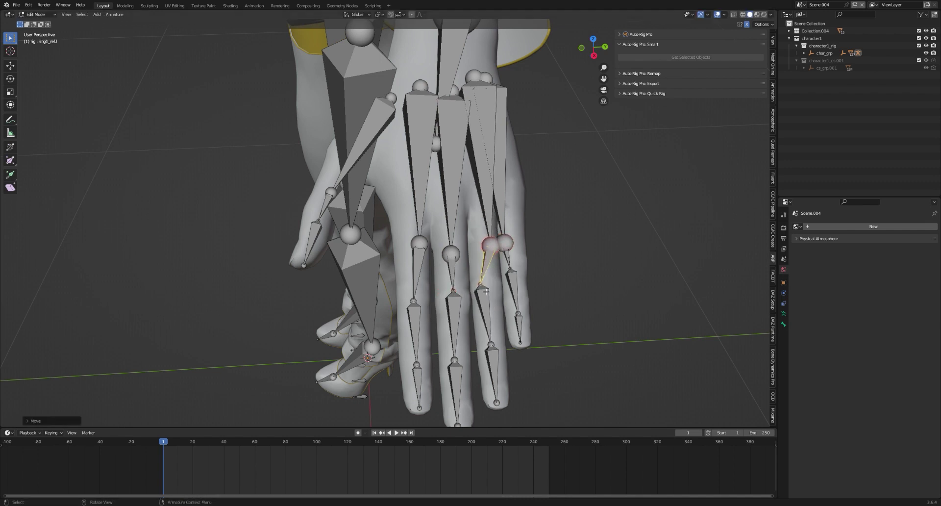
click(489, 245)
key(g)
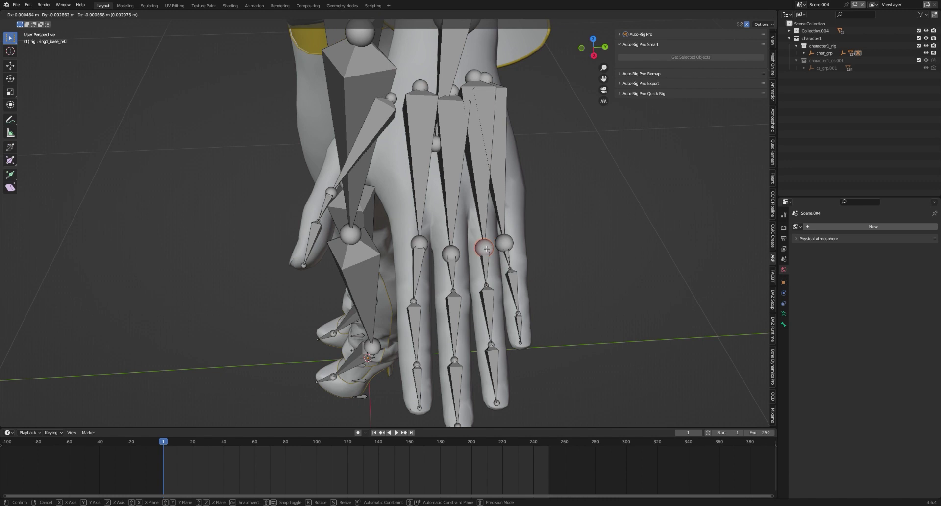
click(486, 248)
Check the index finger joint and move the pinky finger bone into place.
click(450, 254)
click(420, 243)
middle_drag(419, 244, 484, 277)
click(485, 277)
key(g)
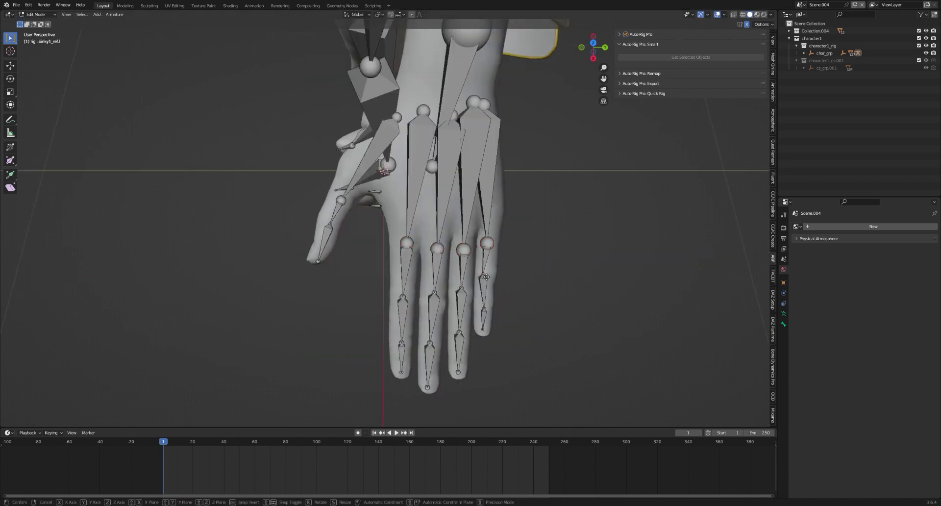
click(485, 277)
scroll(441, 241, down, 5)
From a side view, shift the left knee reference joint slightly into place.
middle_drag(440, 241, 504, 206)
scroll(295, 229, down, 3)
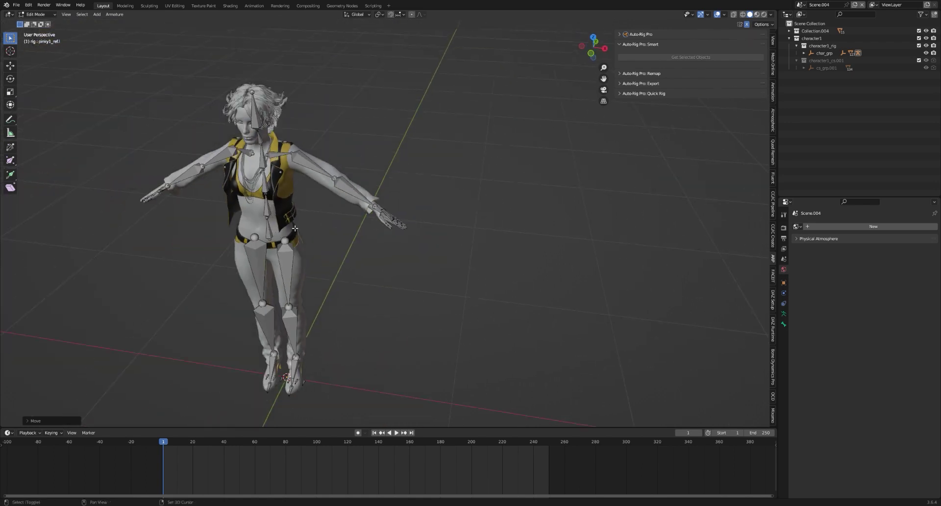
mouse_move(295, 229)
middle_down()
mouse_move(575, 220)
mouse_move(380, 296)
middle_up()
scroll(387, 242, up, 3)
mouse_move(387, 242)
middle_down()
mouse_move(452, 252)
mouse_move(483, 230)
middle_up()
scroll(483, 229, up, 1)
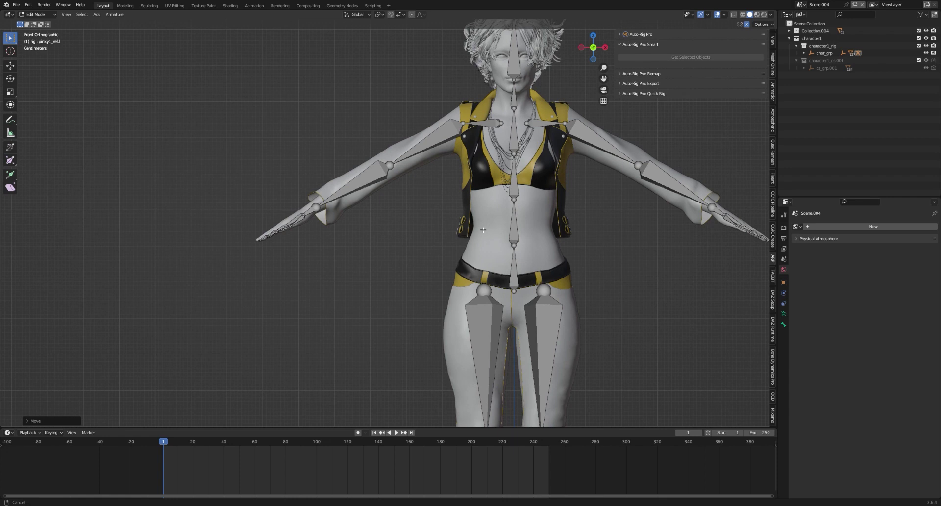
scroll(483, 230, down, 5)
mouse_move(439, 251)
middle_down()
mouse_move(489, 210)
mouse_move(544, 204)
mouse_move(462, 214)
mouse_move(457, 227)
mouse_move(392, 264)
middle_up()
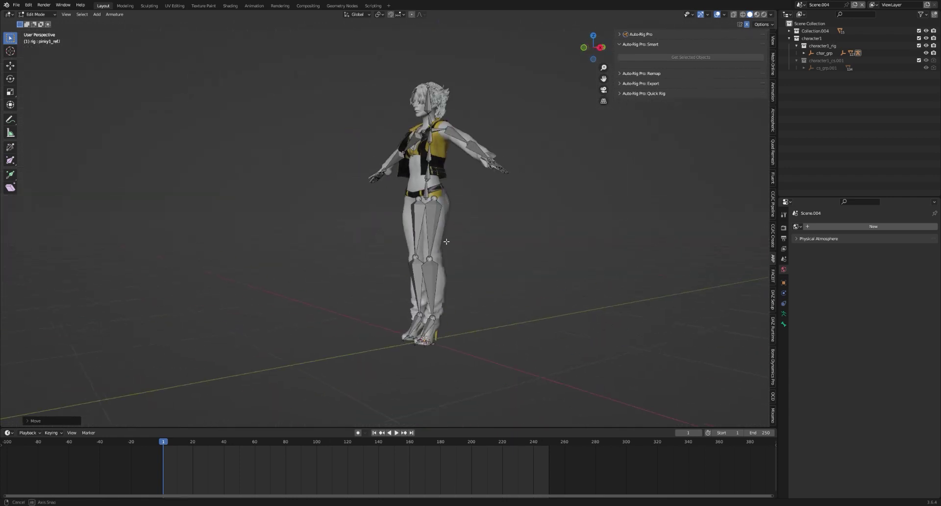
scroll(391, 264, up, 5)
scroll(389, 266, down, 1)
scroll(389, 267, up, 3)
drag(388, 267, 390, 272)
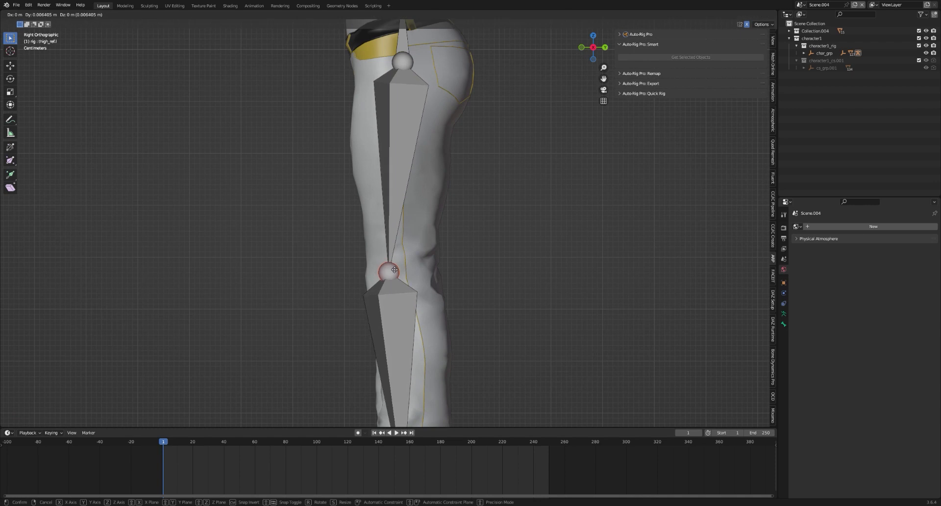
scroll(378, 231, down, 4)
Turn the view to the front and bring up the interaction mode list to leave Edit Mode.
middle_drag(379, 231, 441, 230)
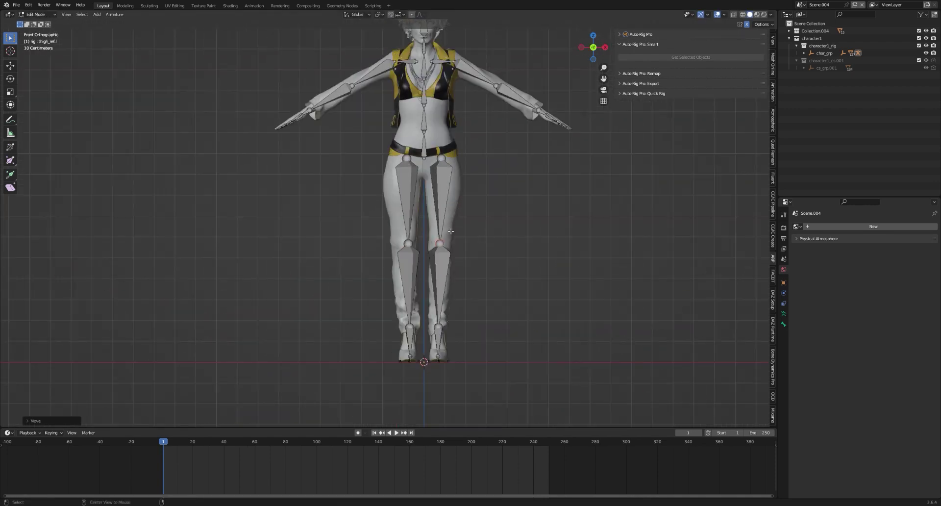
scroll(440, 230, up, 5)
click(36, 14)
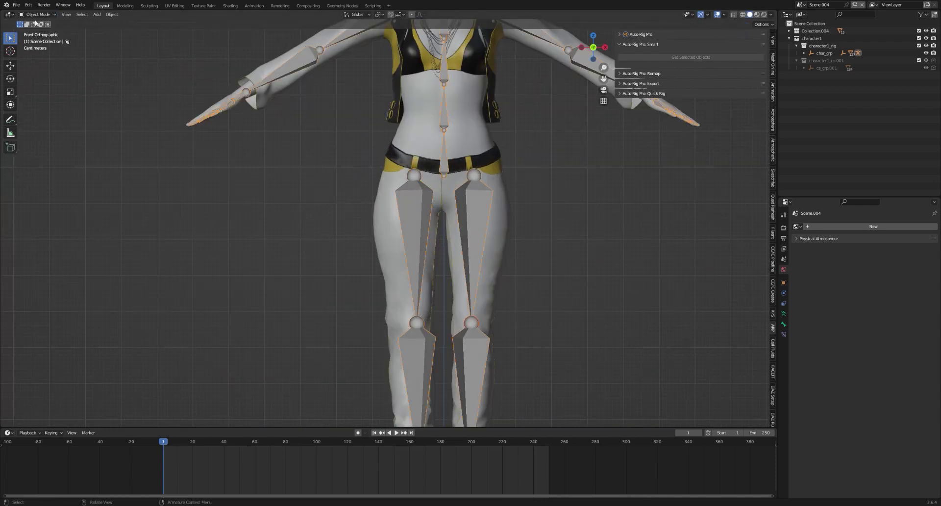
Save the blend file with Ctrl+S.
scroll(431, 81, down, 2)
scroll(471, 151, down, 1)
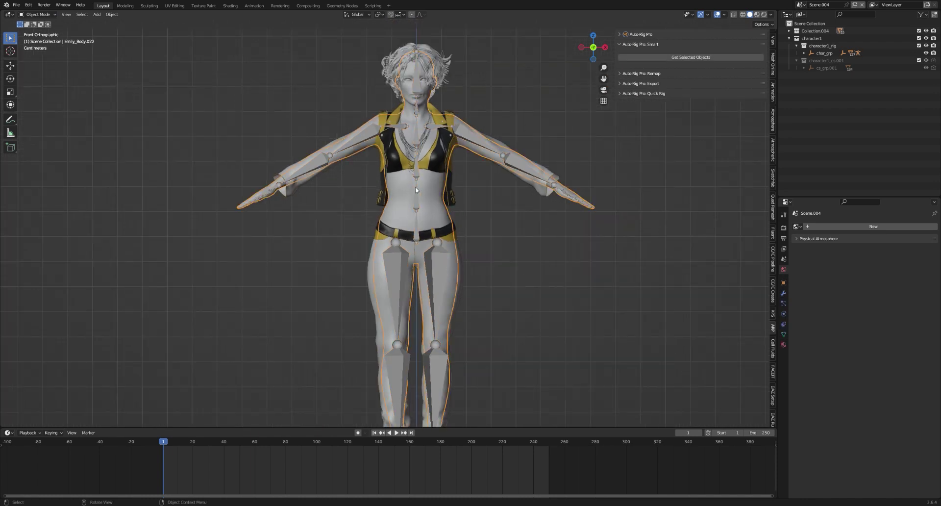
key(ctrl+s)
scroll(439, 203, down, 4)
middle_drag(439, 203, 412, 148)
scroll(422, 162, up, 3)
Switch the rig to Pose Mode and back to Object Mode.
click(39, 14)
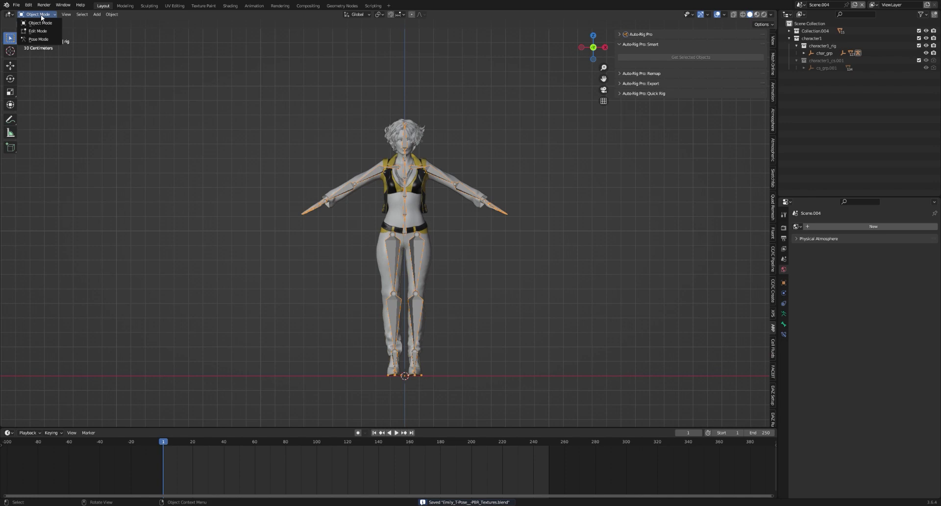
click(45, 39)
click(44, 15)
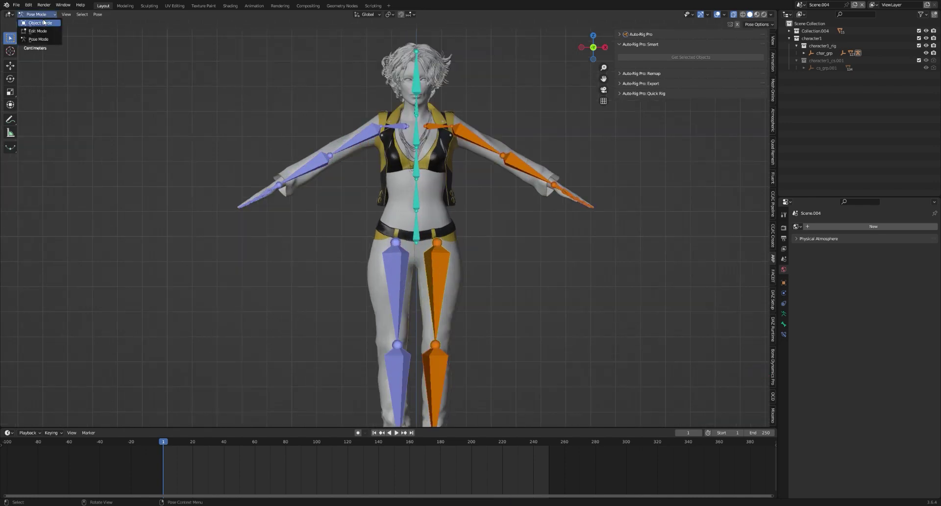
click(44, 23)
scroll(343, 147, down, 3)
middle_drag(372, 157, 406, 173)
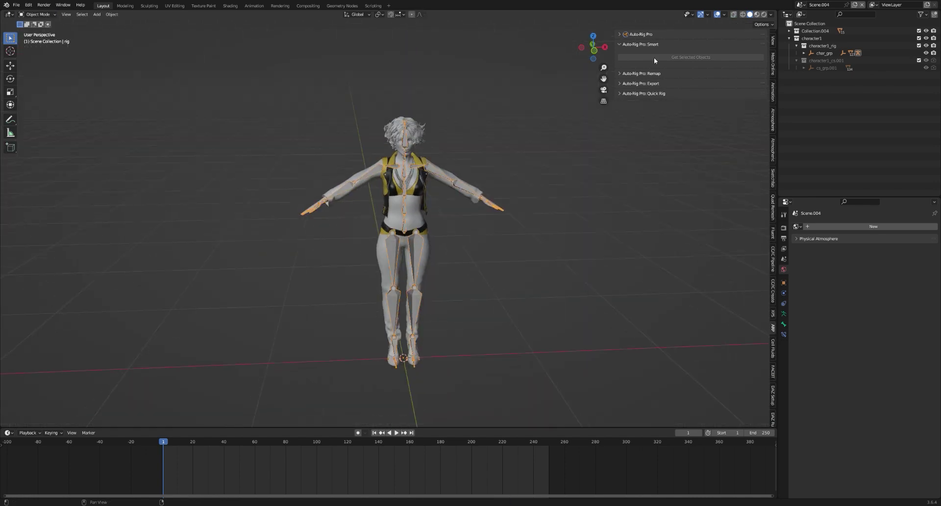
Build the control rig with Auto-Rig Pro's Match to Rig, then return to Object Mode.
click(619, 34)
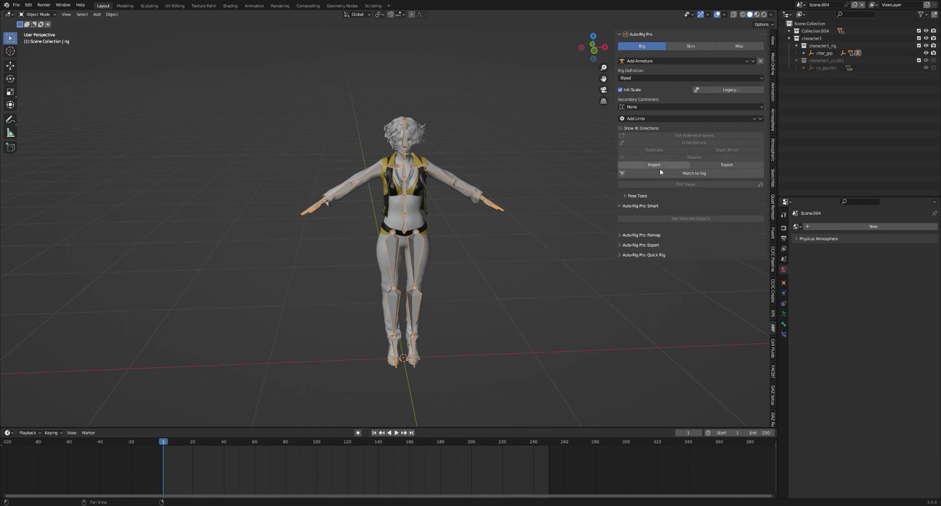
click(660, 173)
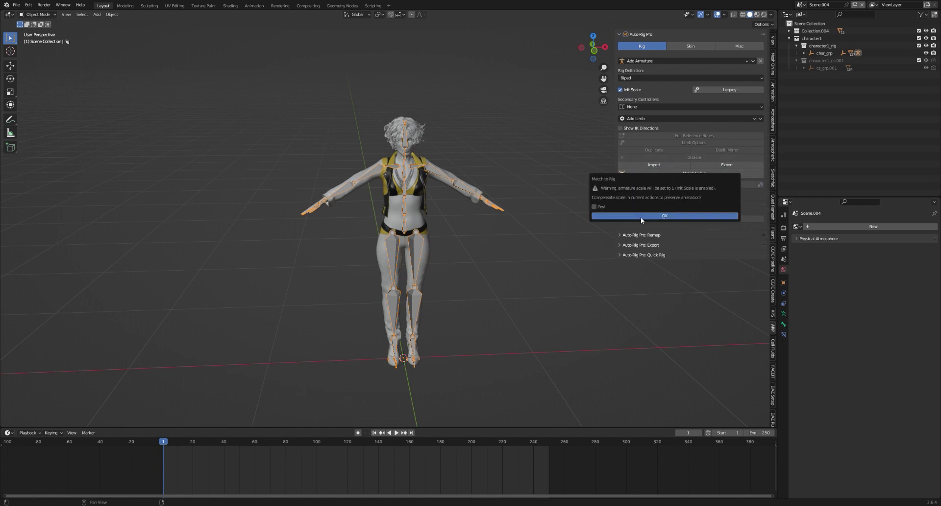
click(640, 215)
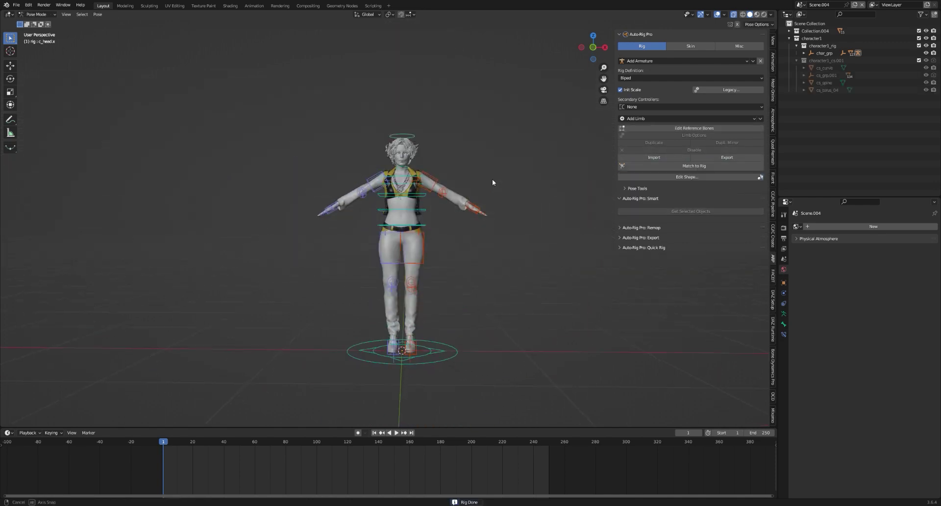
key(KP_1)
mouse_move(479, 138)
middle_down()
mouse_move(510, 194)
mouse_move(413, 182)
middle_up()
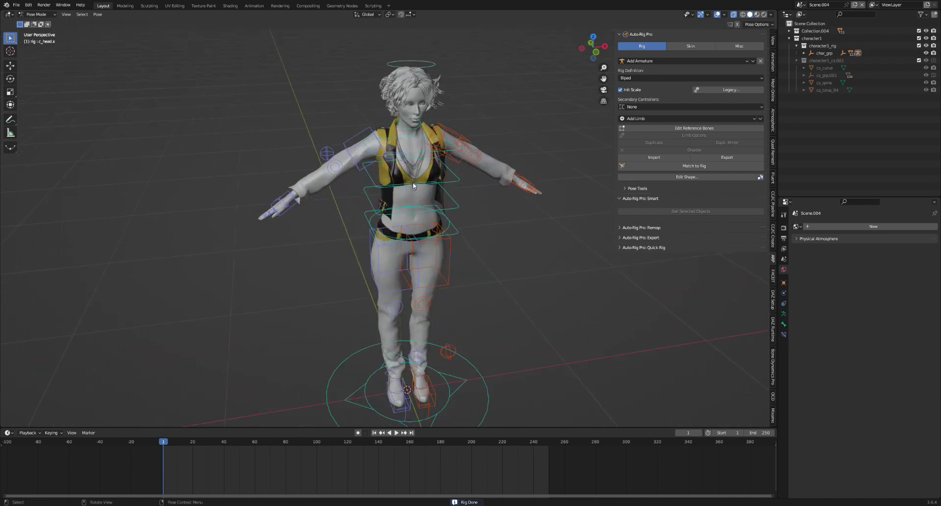
click(37, 14)
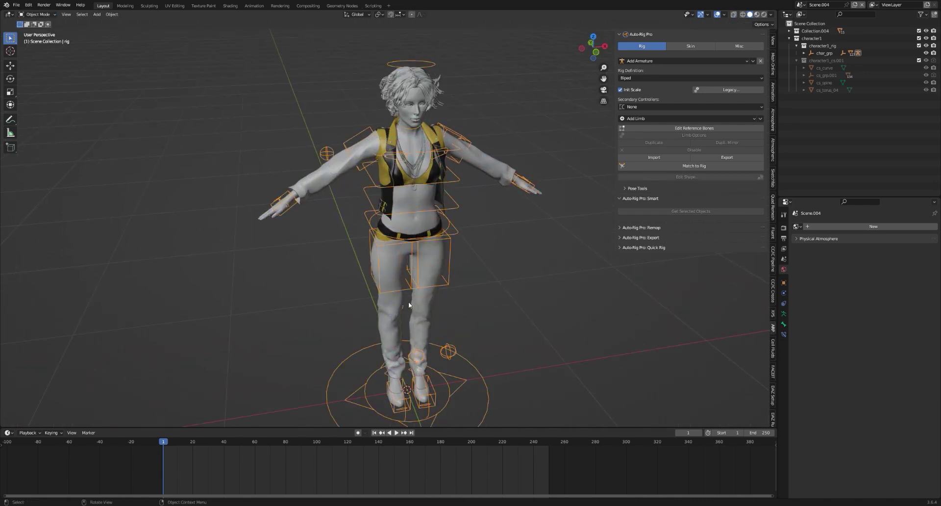
Select the character's body mesh and frame its legs and boots from the front.
click(416, 206)
key(KP_1)
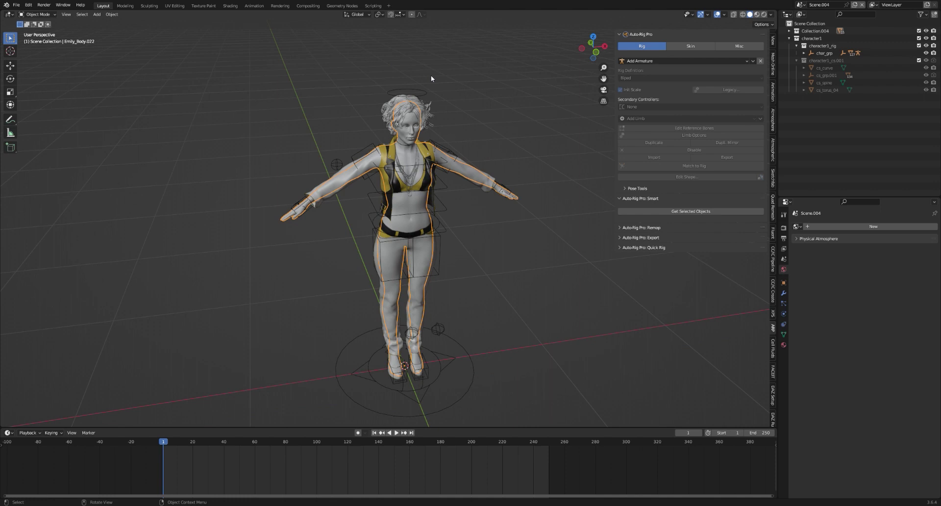
key(KP_Decimal)
scroll(460, 169, down, 2)
scroll(433, 164, up, 4)
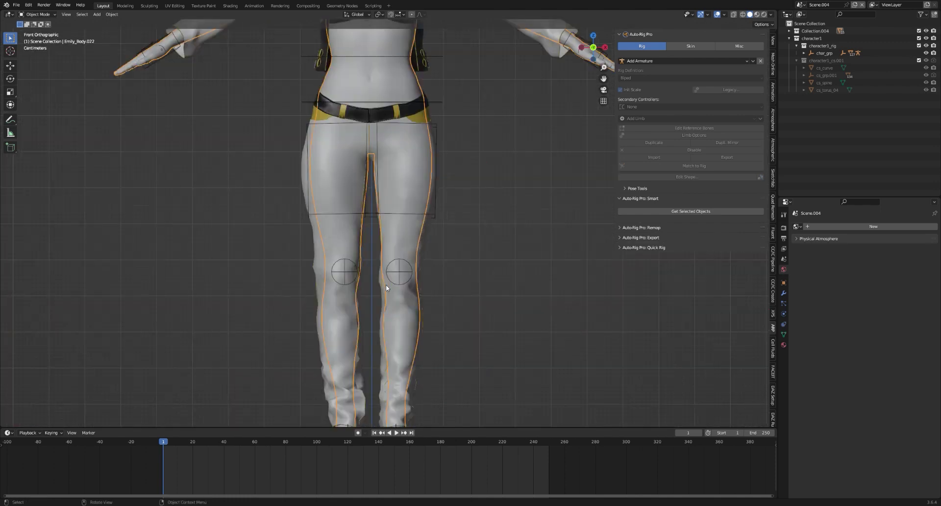
mouse_move(386, 284)
middle_down()
mouse_move(431, 157)
mouse_move(372, 318)
middle_up()
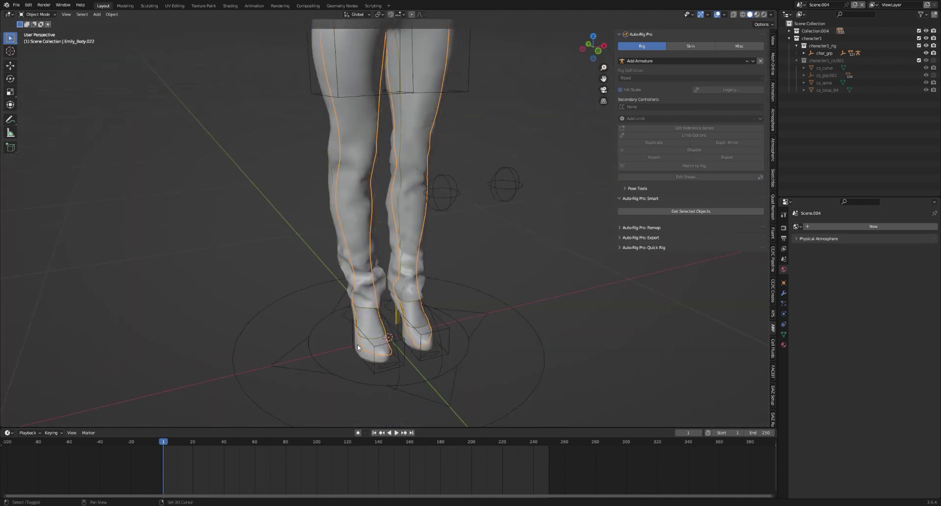
scroll(359, 347, down, 3)
scroll(424, 210, down, 3)
scroll(455, 260, up, 1)
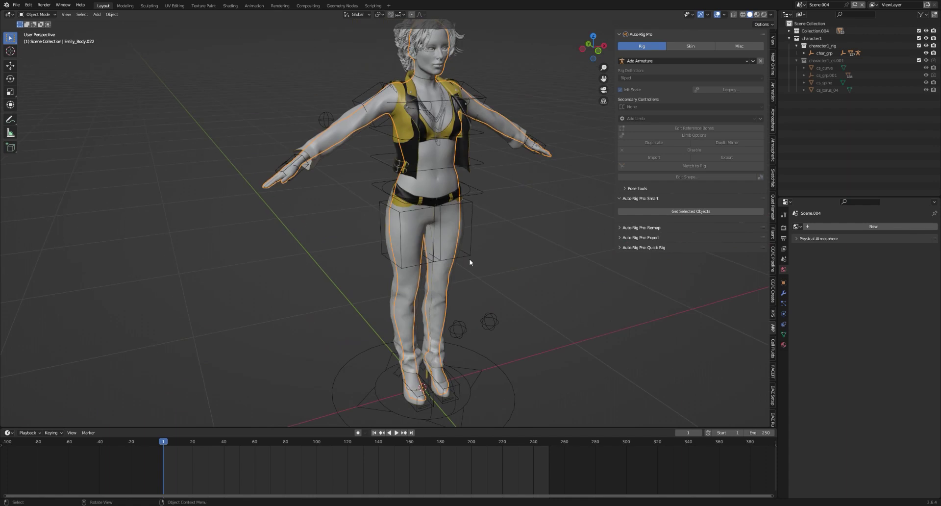
shift+middle_drag(457, 254, 456, 181)
scroll(376, 336, up, 2)
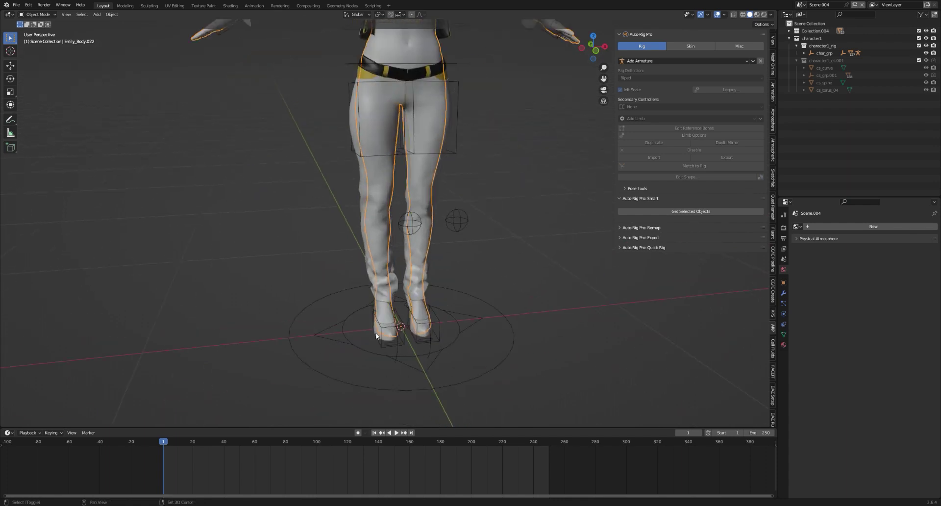
Add the pants to the selection, then deselect them from a level front view.
shift+click(360, 185)
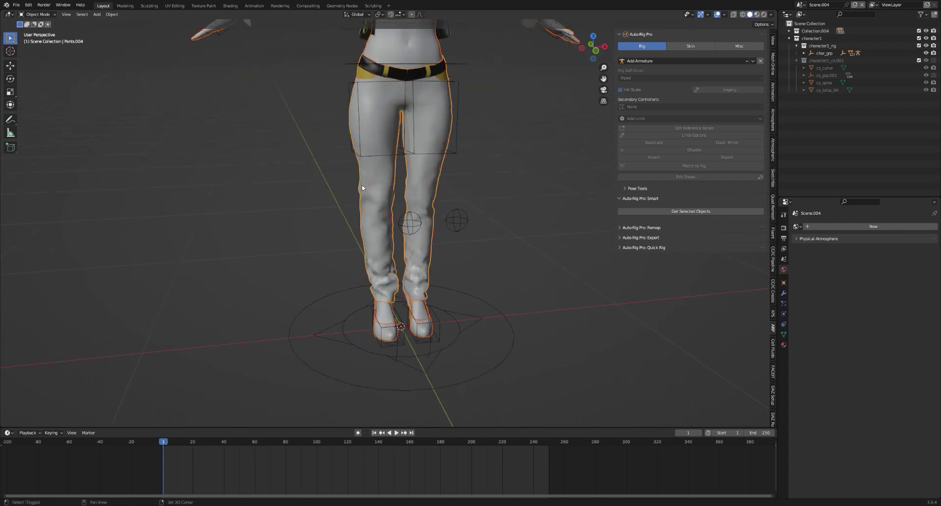
scroll(392, 245, down, 3)
middle_drag(425, 317, 402, 251)
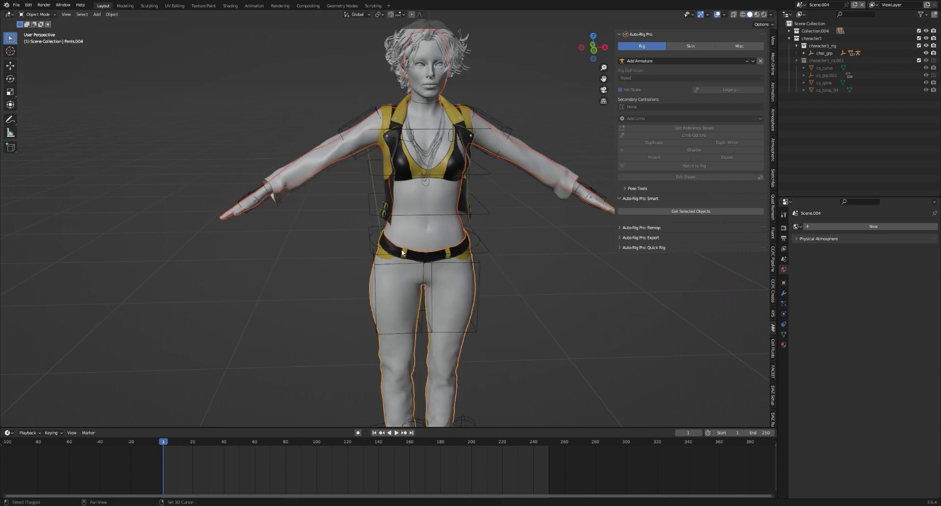
shift+click(392, 245)
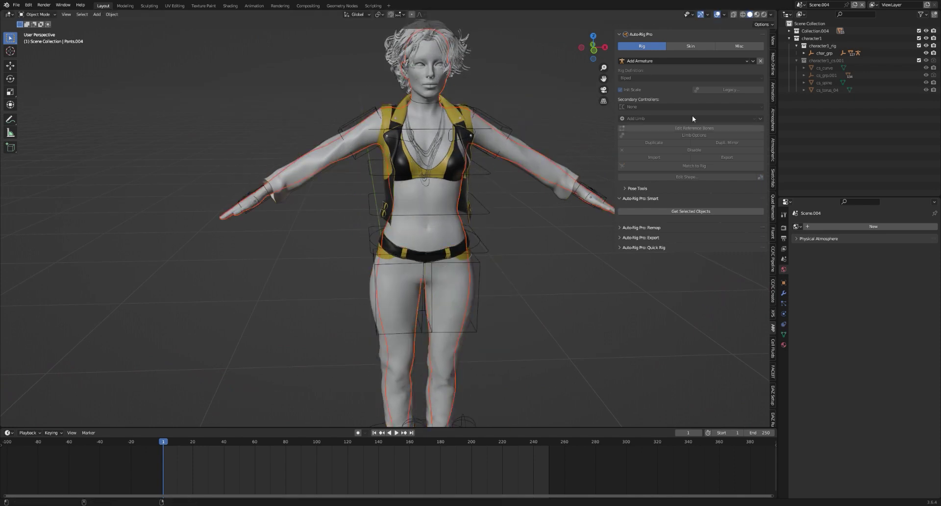
Select every object in Collection.004 except the hair.
click(789, 31)
click(816, 38)
shift+click(831, 142)
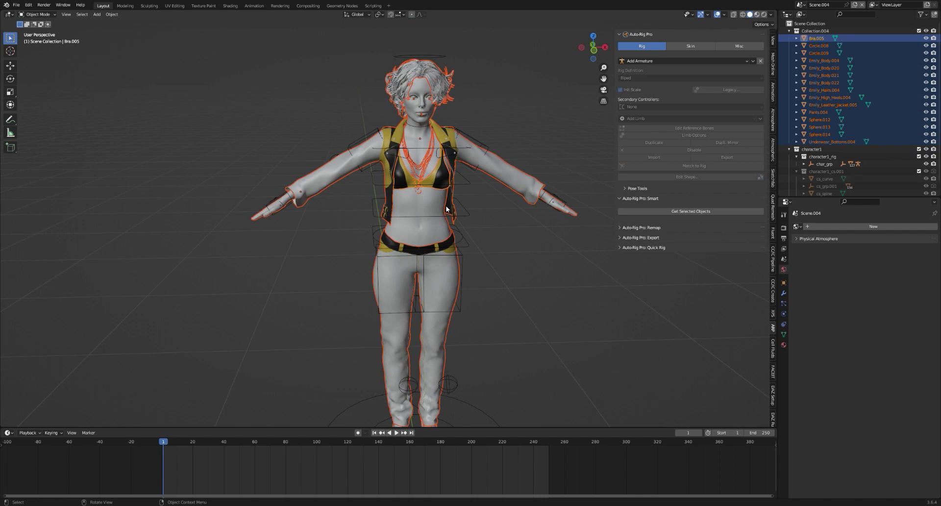
key(KP_1)
scroll(425, 175, up, 5)
scroll(427, 214, up, 3)
scroll(427, 214, down, 2)
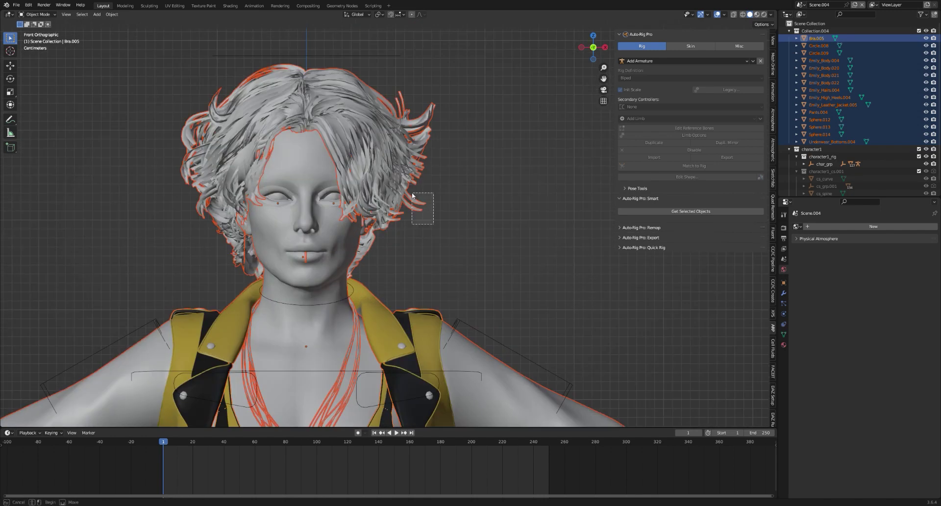
scroll(413, 189, down, 2)
ctrl+click(413, 189)
scroll(413, 187, up, 2)
Move the selected clothing and body objects onto the centred rig.
key(g)
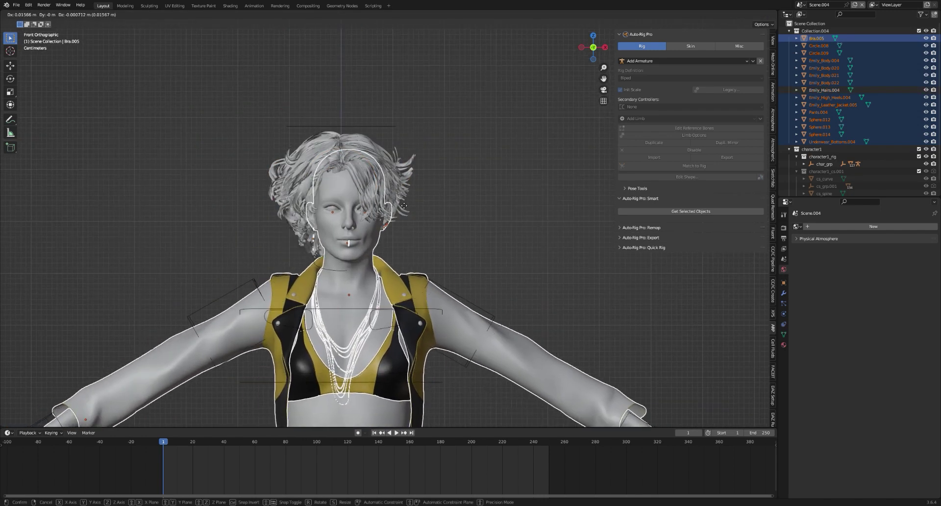
click(400, 202)
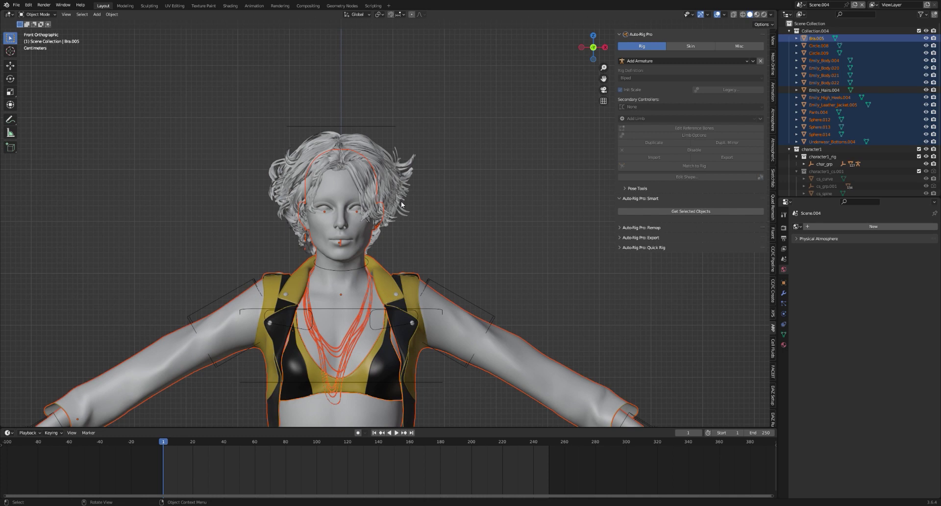
scroll(401, 204, down, 5)
middle_drag(400, 204, 417, 155)
key(g)
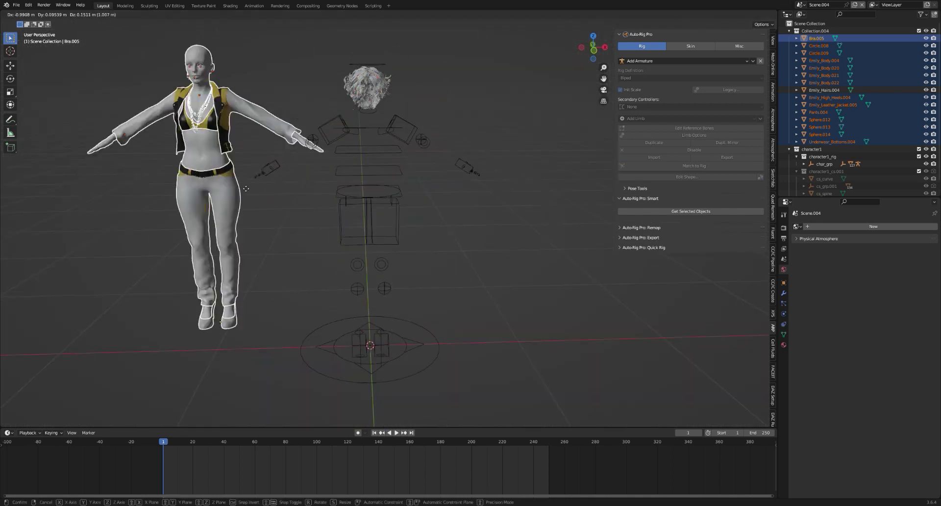
click(381, 146)
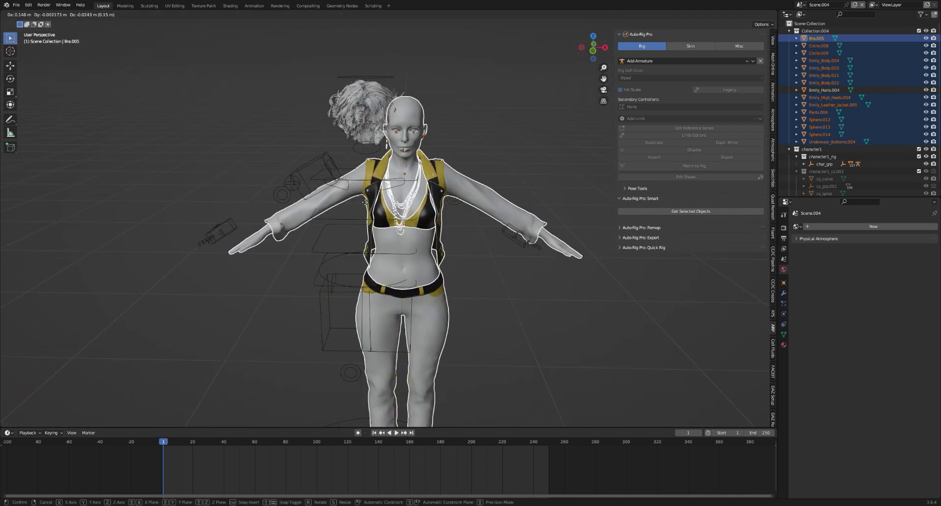
Make the rig active and bind the meshes using Auto-Rig Pro's Voxelized engine.
shift+click(384, 74)
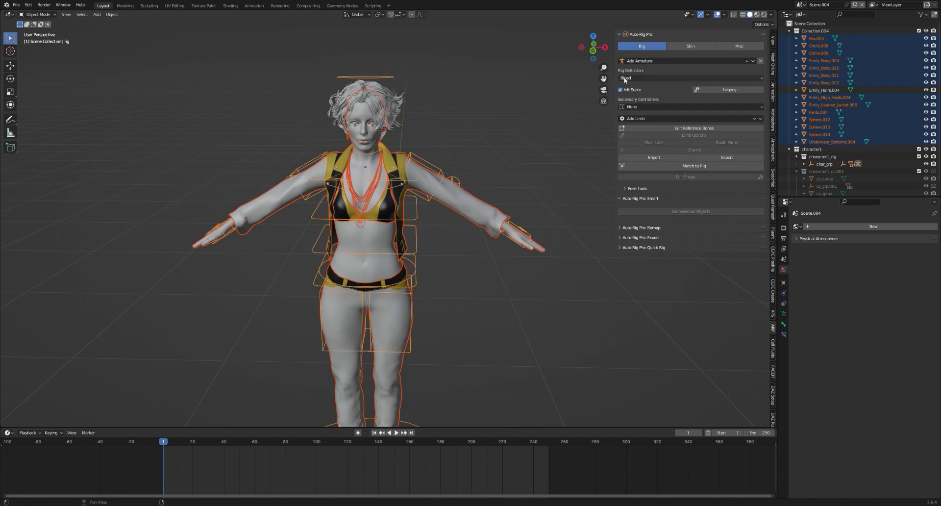
click(676, 46)
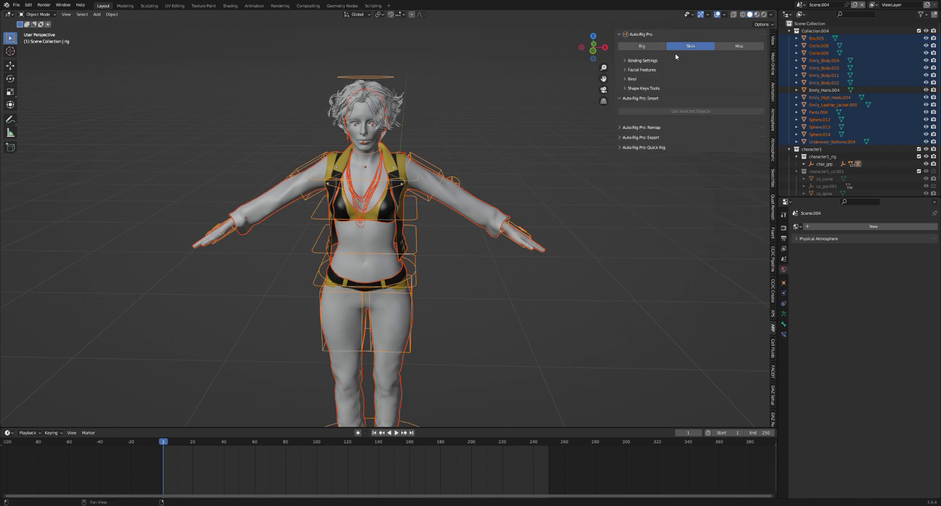
click(624, 78)
click(632, 61)
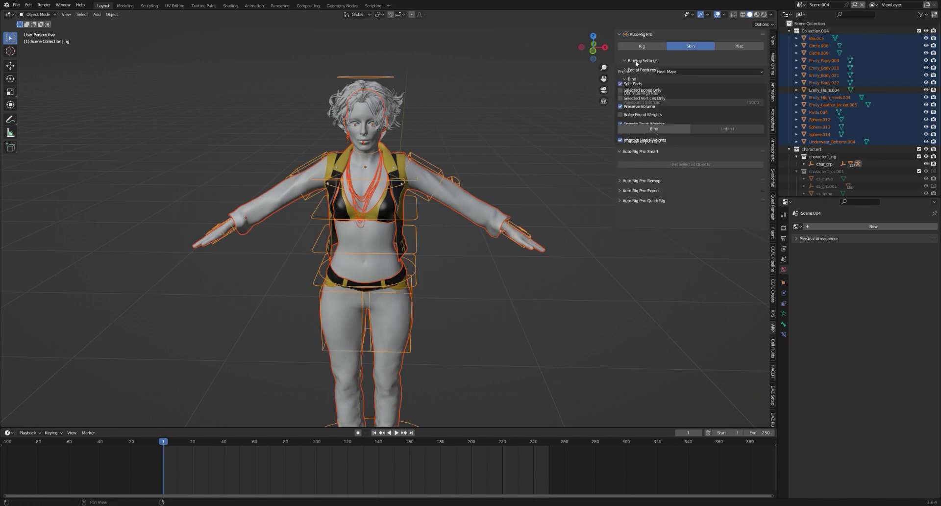
click(685, 70)
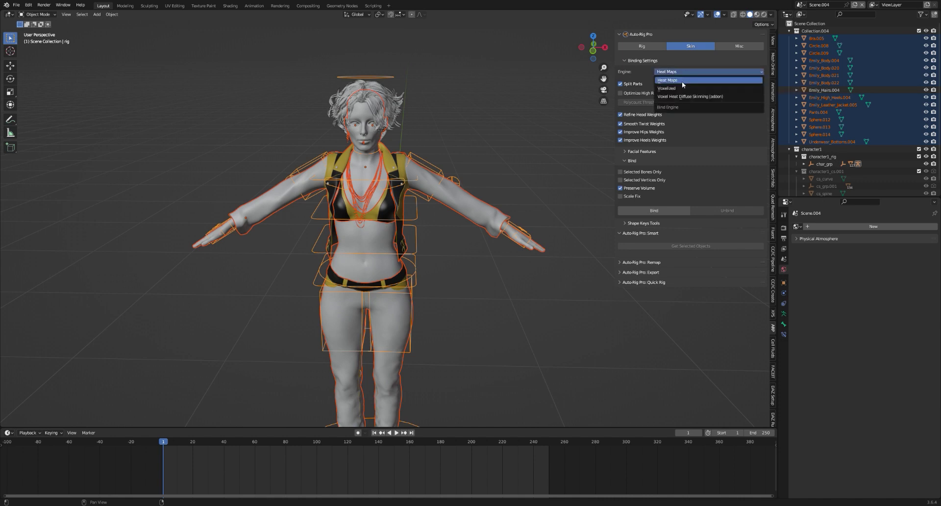
click(674, 89)
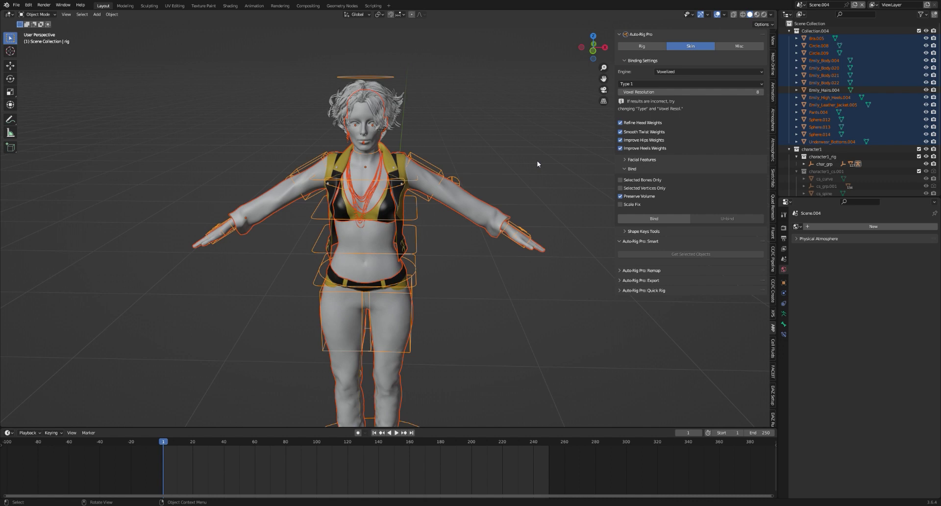
click(652, 218)
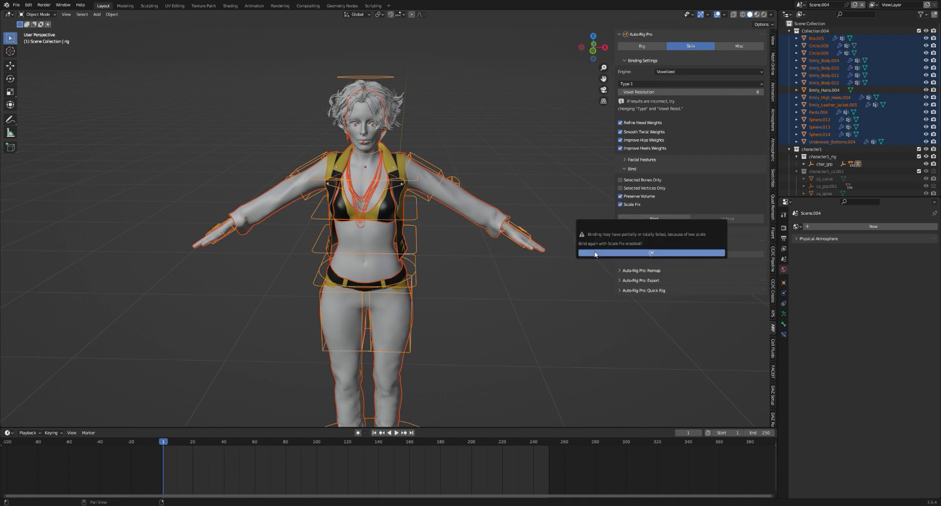
Confirm the rebind with Scale Fix, then select the left hand control bone.
click(595, 252)
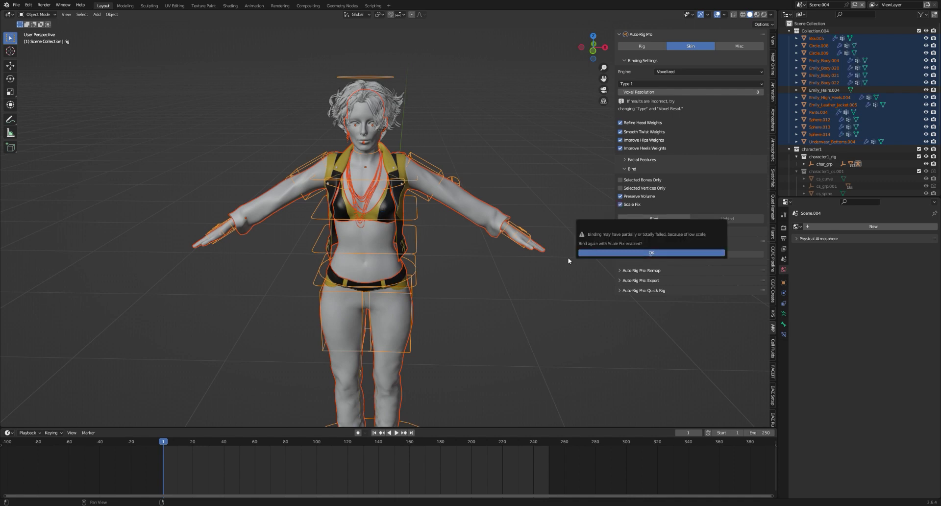
click(514, 227)
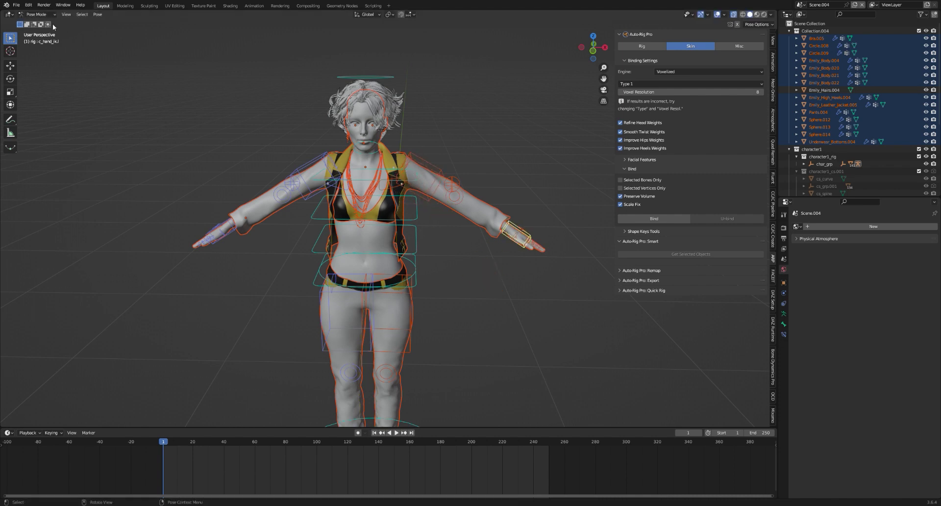
click(39, 14)
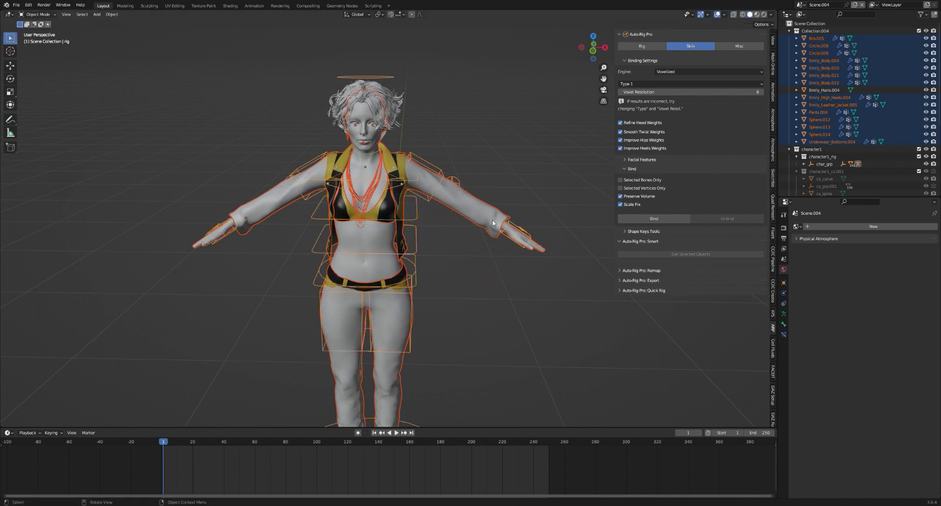
middle_drag(493, 222, 484, 220)
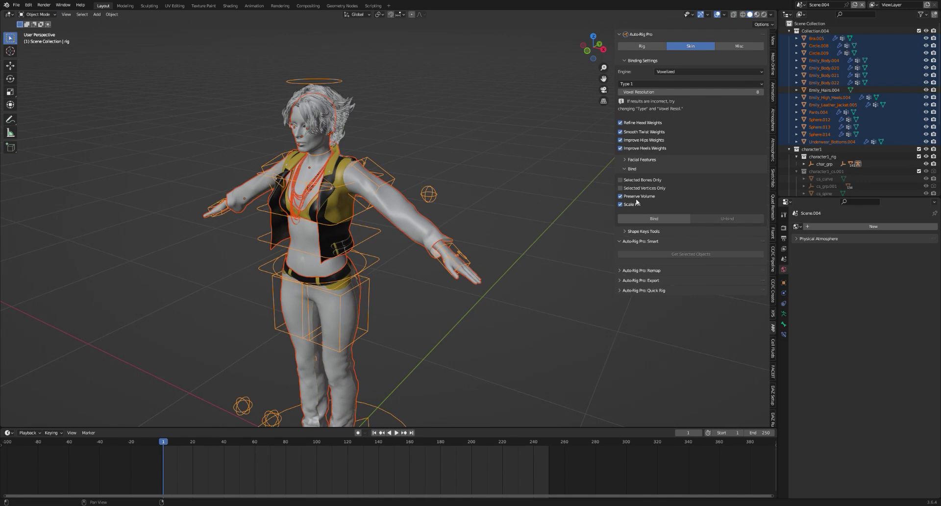
middle_drag(490, 215, 431, 225)
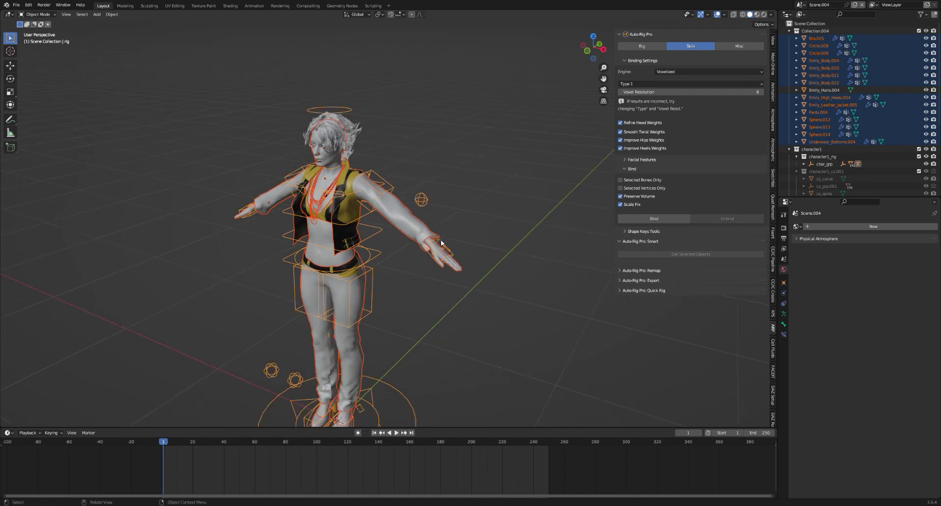
scroll(429, 227, up, 3)
Cancel stray moves and switch the rig from Pose Mode back to Object Mode.
key(g)
key(Escape)
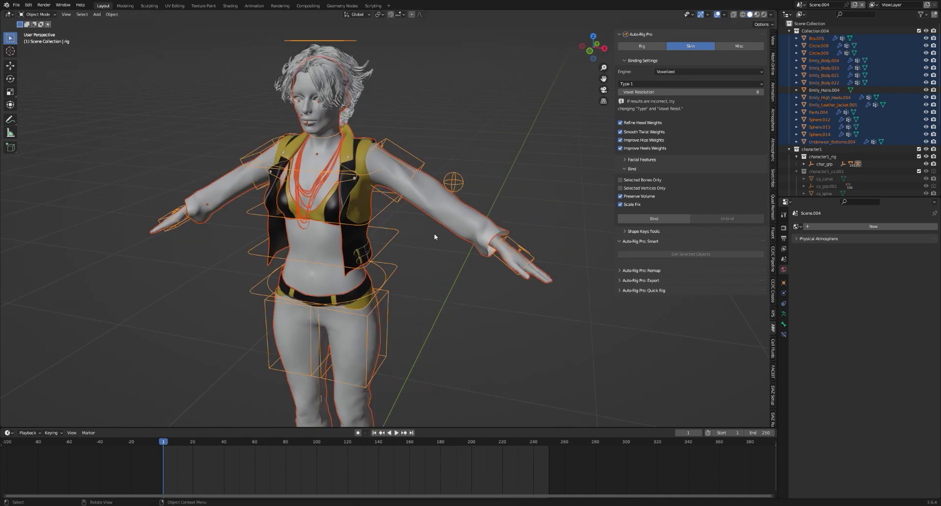
scroll(490, 240, down, 4)
key(ctrl+Tab)
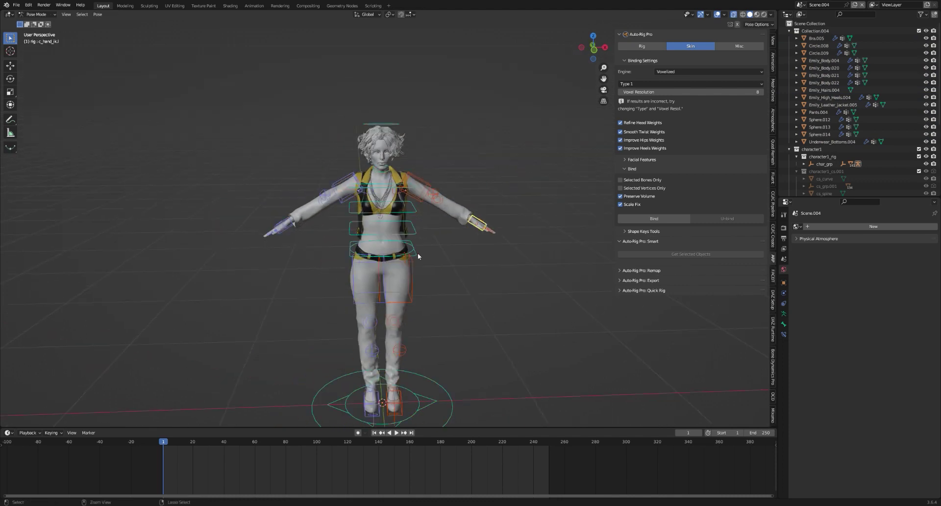
key(g)
key(Escape)
key(ctrl+Tab)
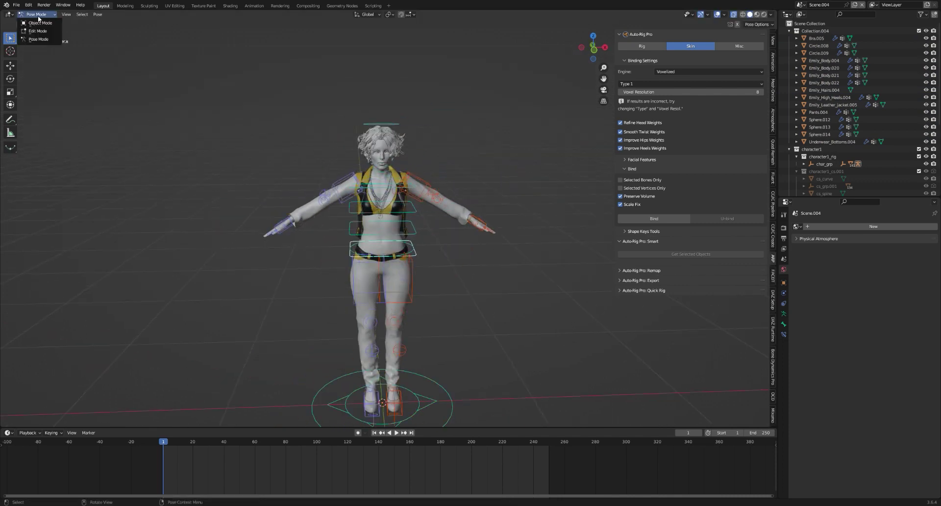
key(KP_1)
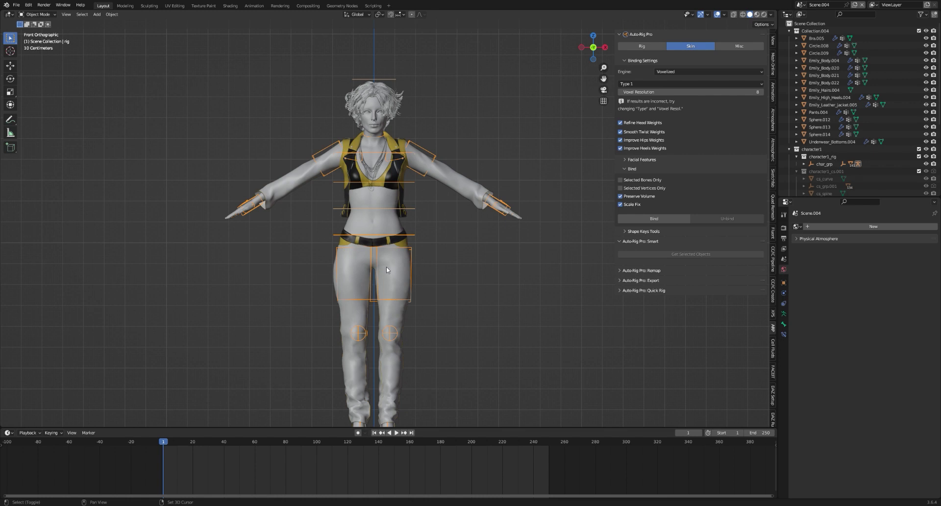
Select the body mesh and high heels, cancelling an accidental move.
scroll(408, 272, up, 2)
shift+scroll(409, 272, down, 4)
click(356, 343)
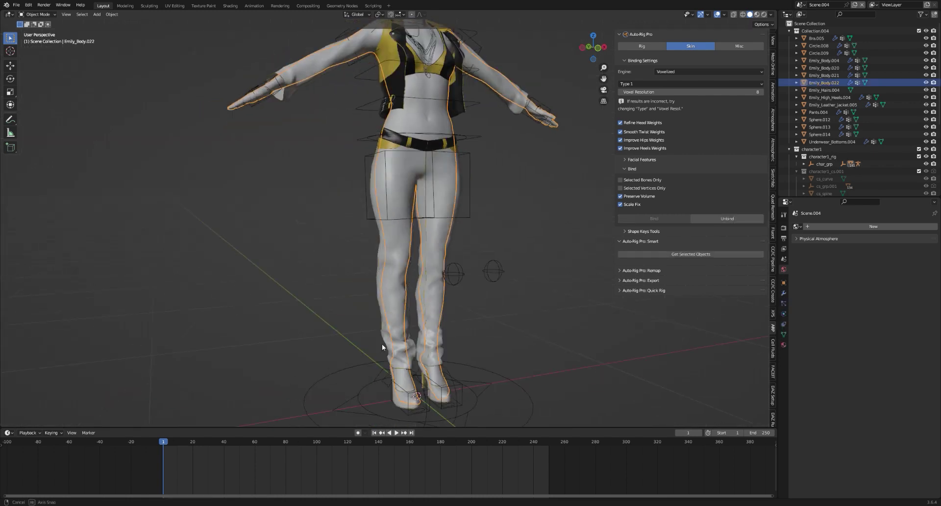
middle_drag(362, 343, 425, 396)
shift+click(403, 375)
scroll(403, 375, up, 2)
key(g)
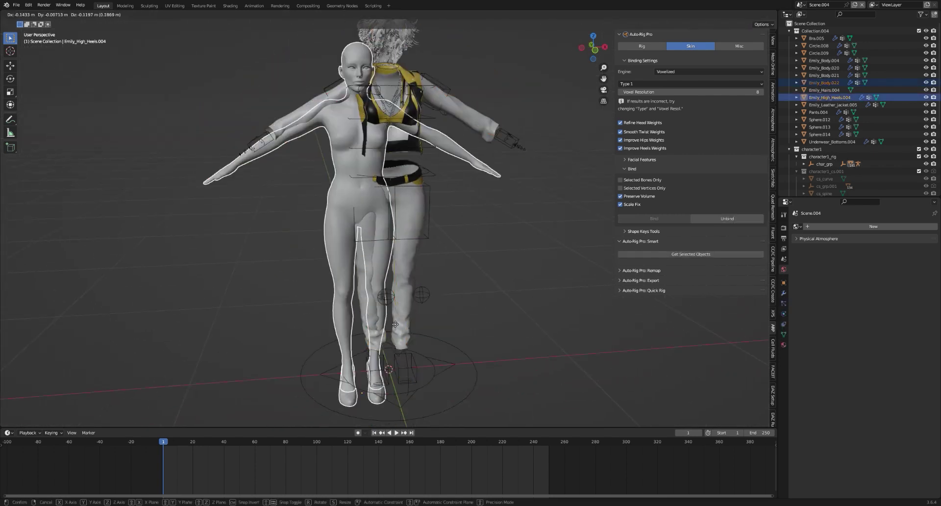
key(Escape)
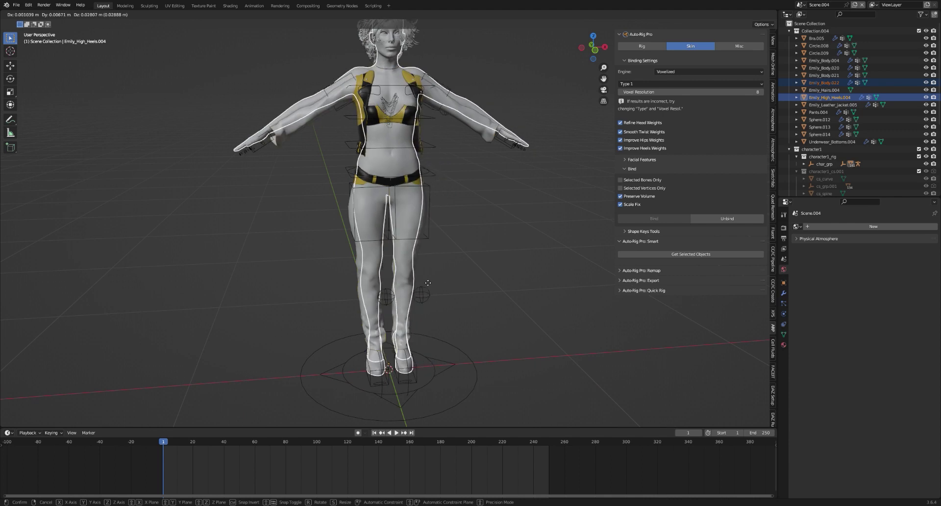
Select all Collection.004 objects except the hair, with the rig active.
click(831, 141)
shift+click(816, 40)
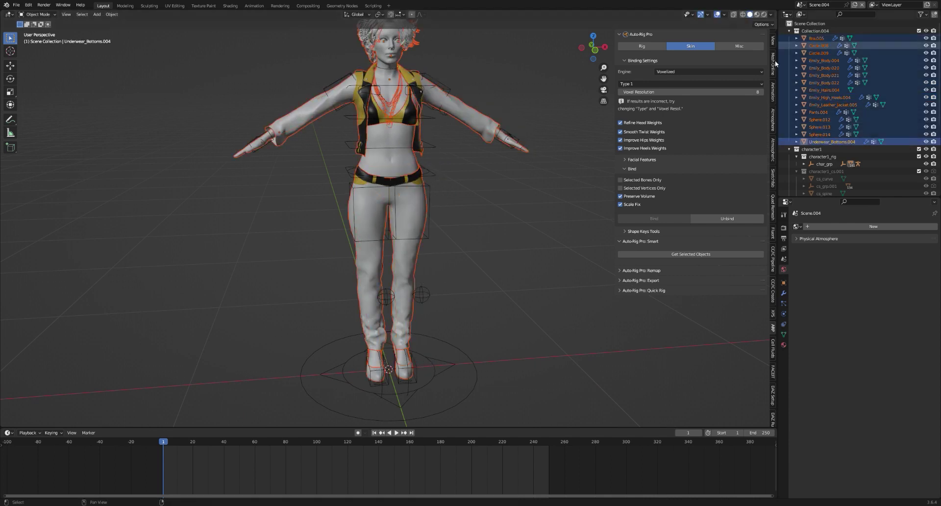
middle_drag(460, 211, 416, 131)
shift+click(386, 77)
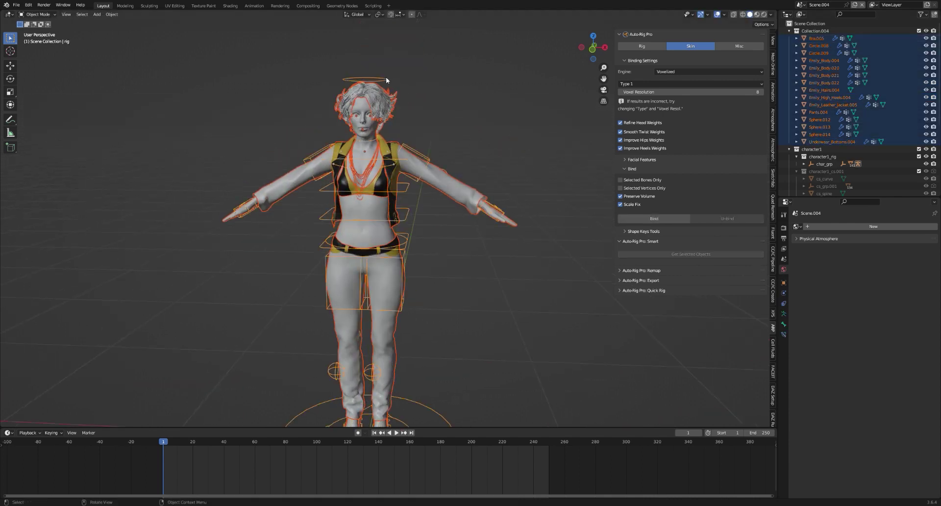
shift+click(397, 105)
Grab the left hand IK control c_hand_ik.l, then cancel back to T-pose.
click(498, 196)
key(g)
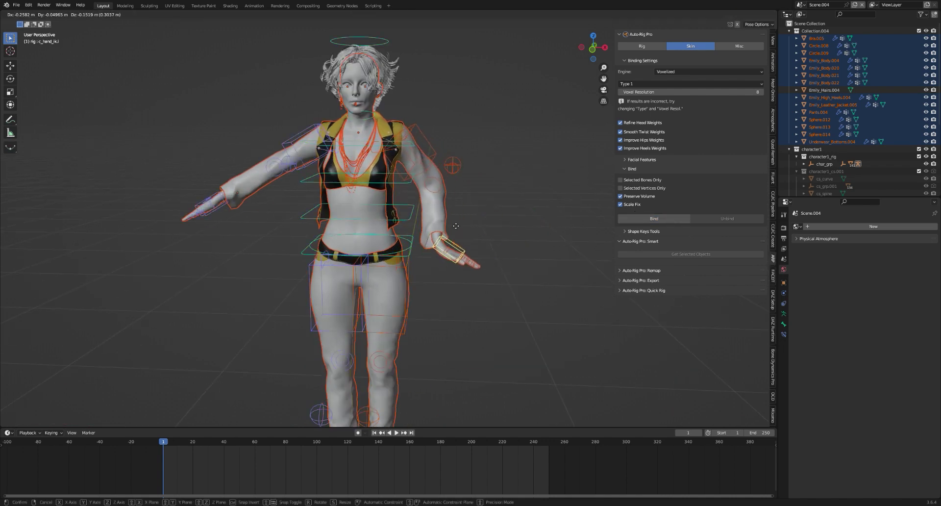
right_click(463, 216)
Move the left hand control c_hand_ik.l down beside the hip.
key(KP_1)
scroll(463, 213, up, 4)
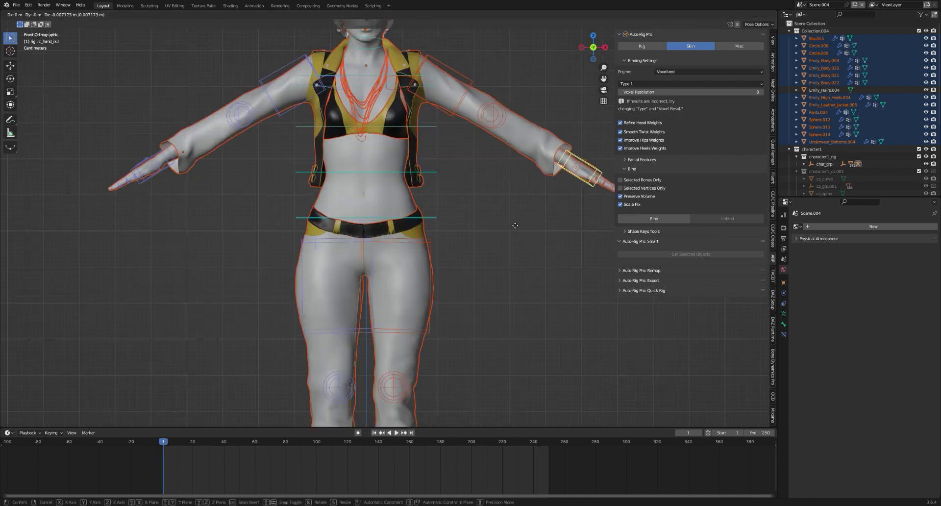
key(g)
right_click(408, 299)
scroll(443, 192, up, 3)
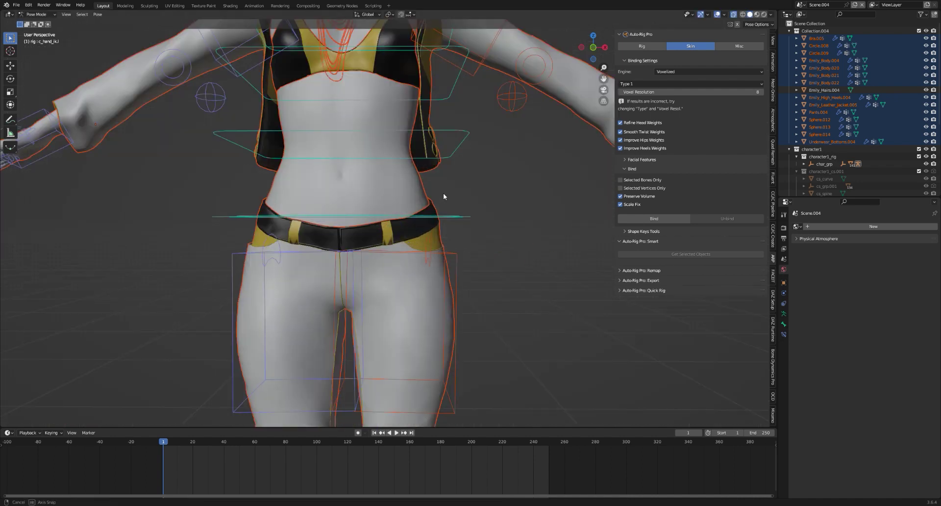
scroll(436, 201, down, 4)
mouse_move(436, 200)
middle_down()
mouse_move(419, 206)
mouse_move(527, 172)
middle_up()
scroll(431, 210, down, 1)
scroll(384, 219, up, 3)
key(g)
click(328, 181)
Scale the left index finger control c_index1.l to curl the finger, then cancel.
scroll(314, 186, down, 2)
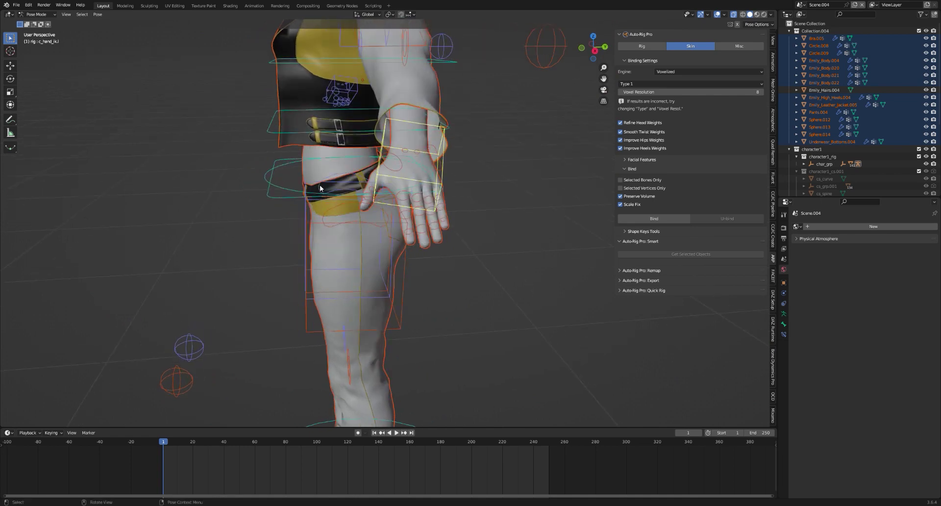
click(407, 191)
key(KP_Decimal)
scroll(421, 194, down, 3)
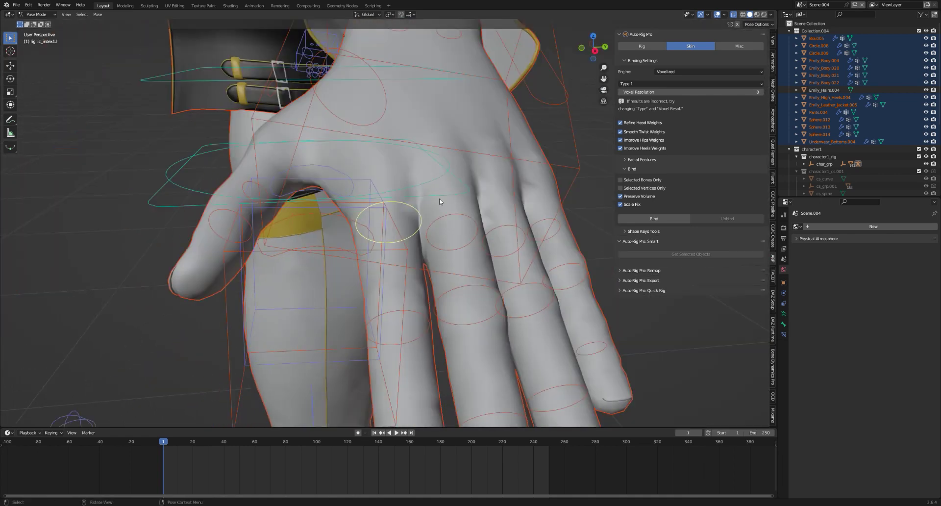
scroll(485, 215, down, 2)
key(s)
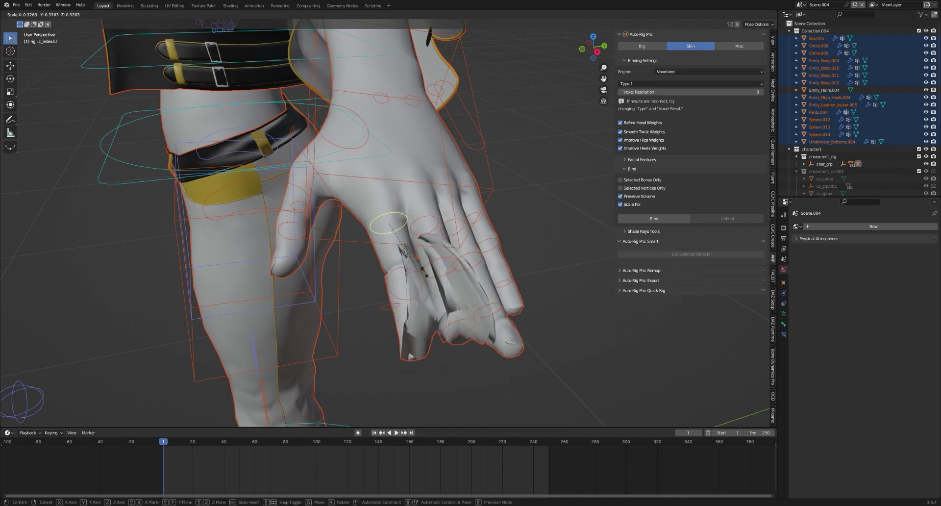
key(Escape)
Return the rig to Object Mode and view the whole character in perspective.
scroll(370, 200, down, 2)
scroll(371, 200, down, 3)
key(KP_1)
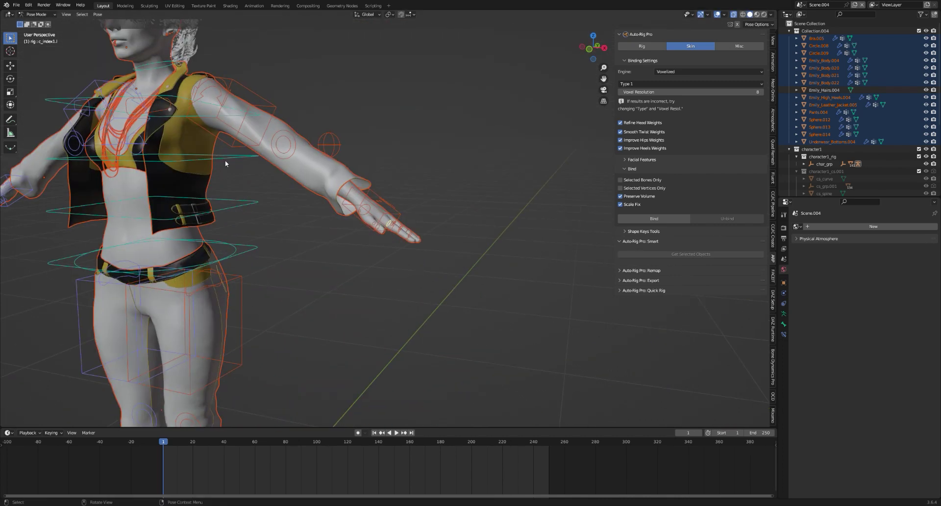
scroll(225, 161, up, 2)
scroll(375, 167, up, 2)
click(32, 9)
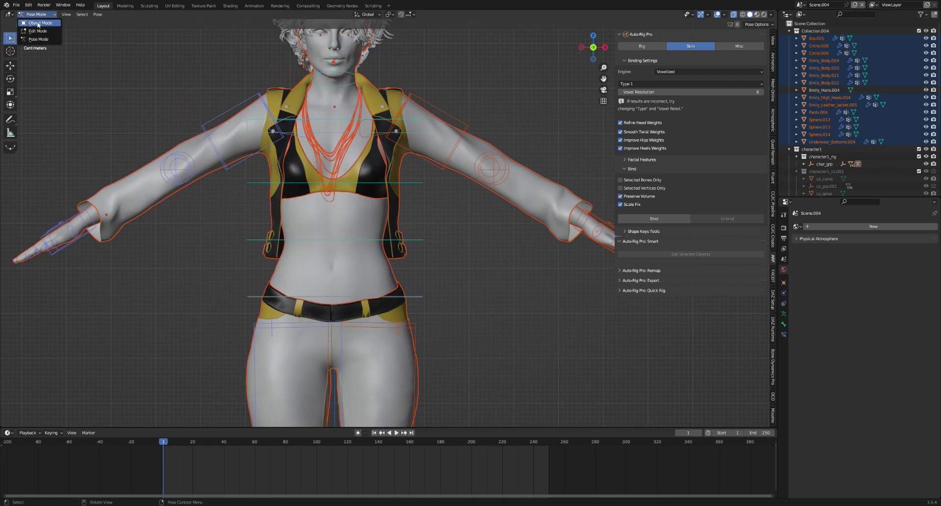
scroll(448, 190, down, 4)
middle_drag(448, 191, 437, 234)
Select the Emily_Body.022 mesh and bring its forearm and hand into view.
scroll(437, 238, down, 4)
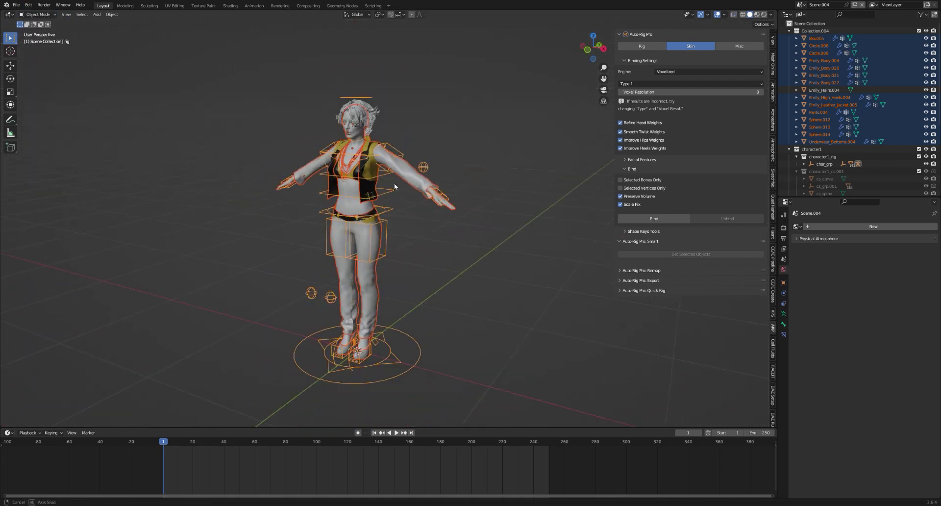
scroll(450, 181, up, 3)
click(448, 175)
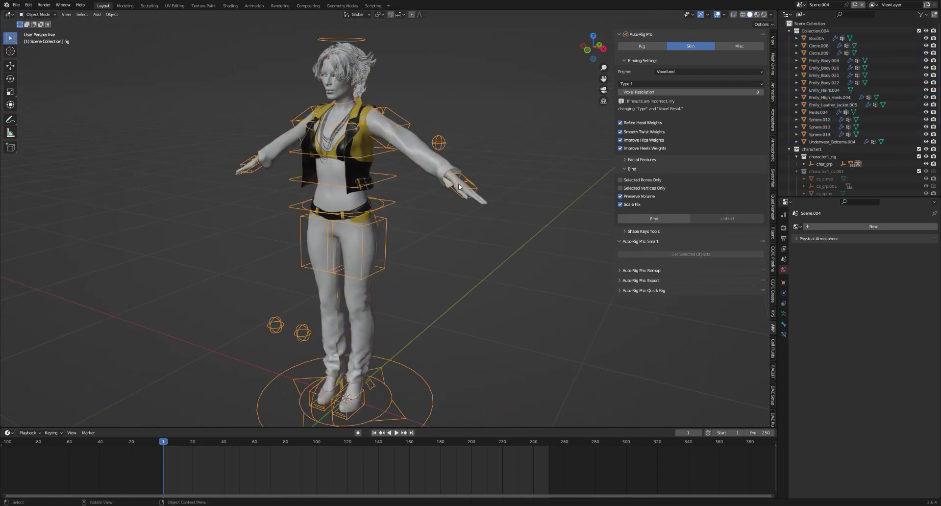
click(448, 174)
key(g)
right_click(483, 198)
middle_drag(465, 160, 439, 181)
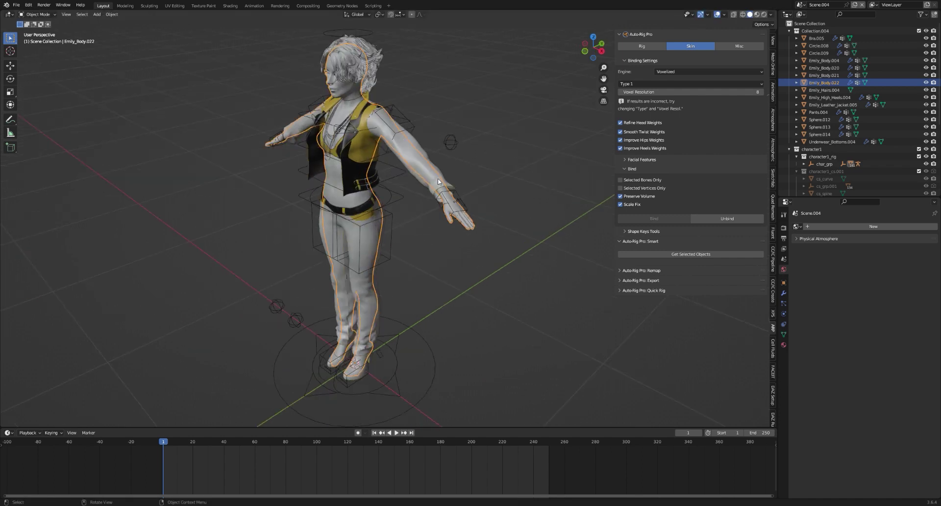
scroll(382, 174, up, 1)
scroll(373, 172, down, 2)
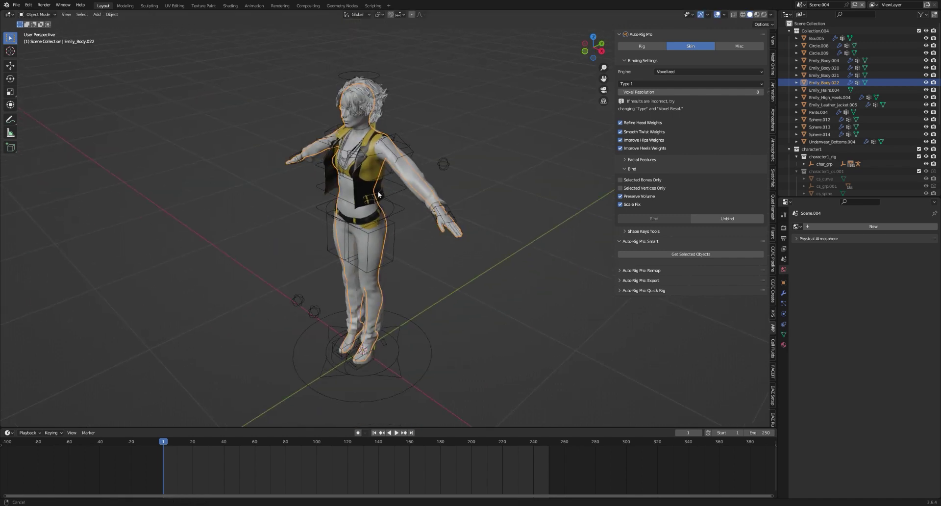
scroll(431, 208, up, 5)
shift+middle_drag(443, 204, 303, 157)
scroll(481, 256, up, 3)
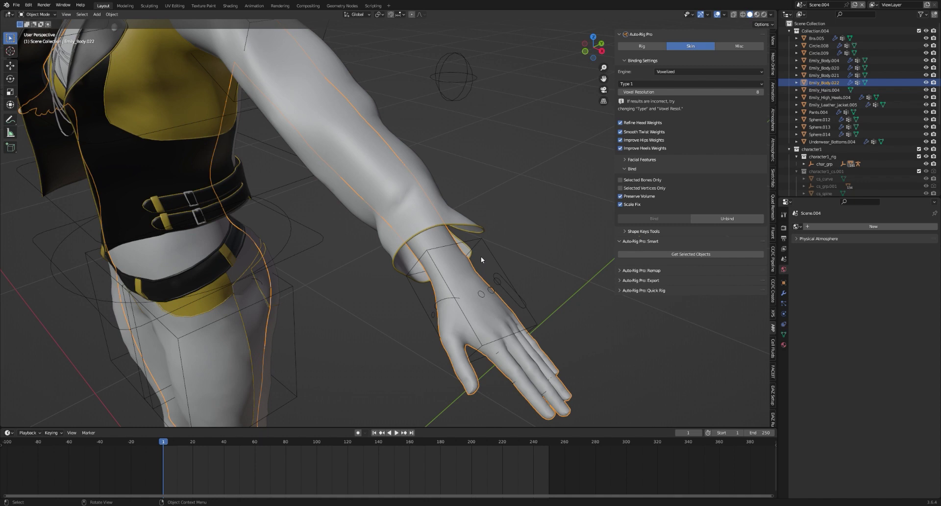
Shift-select the rig and bind the body with Heat Maps and Split Parts off.
shift+click(487, 243)
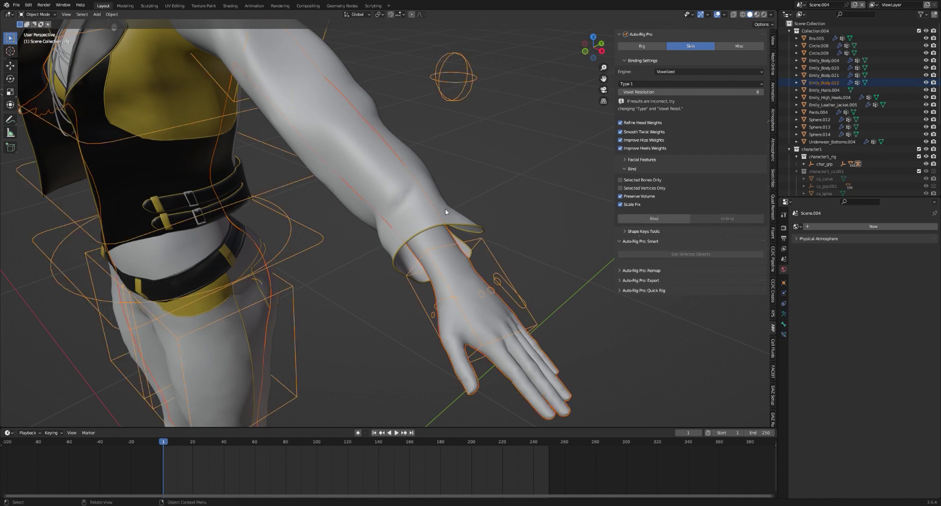
click(686, 72)
click(652, 80)
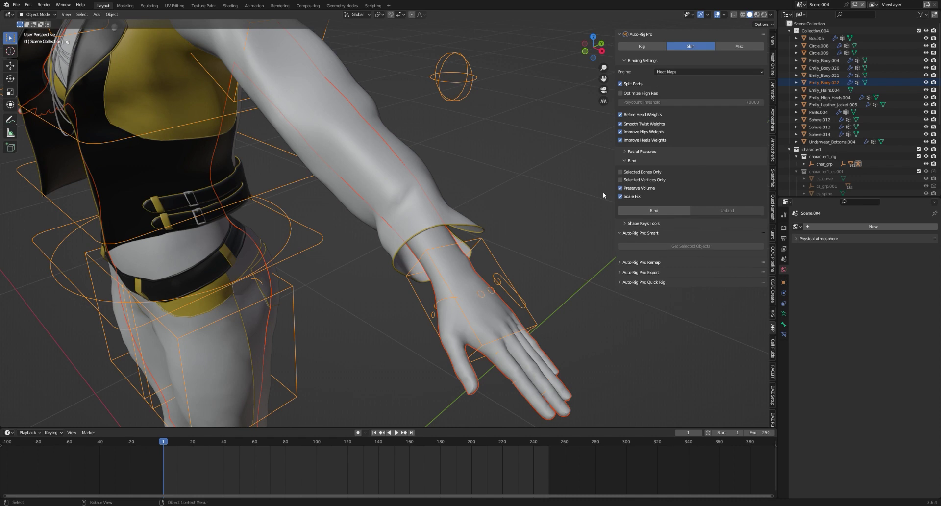
click(636, 84)
click(649, 211)
middle_drag(330, 190, 457, 277)
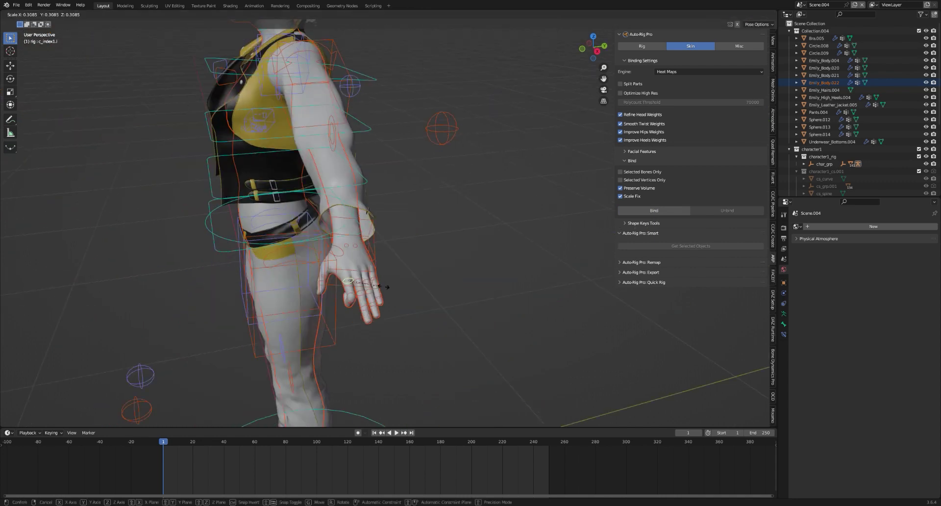
Center the hand in view and test-rotate the selected finger bones, then cancel.
scroll(457, 239, up, 2)
scroll(408, 253, up, 2)
shift+middle_drag(409, 253, 445, 237)
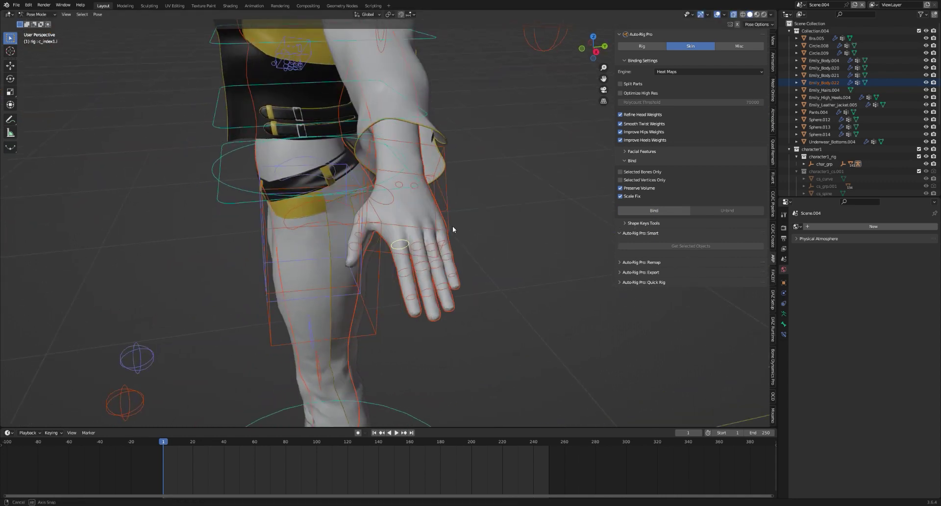
key(r)
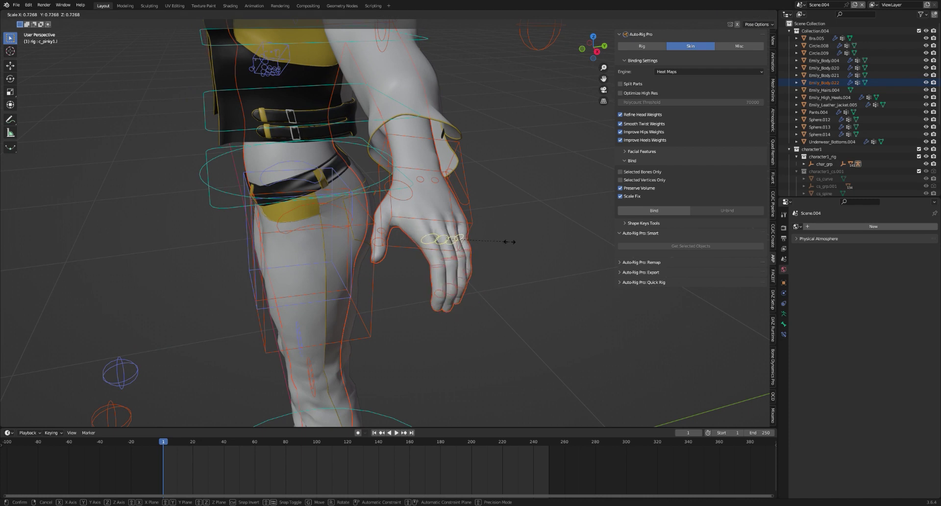
key(Escape)
Select the knuckle bones and test-scale them in Local orientation to curl the fingers, then cancel.
click(437, 238)
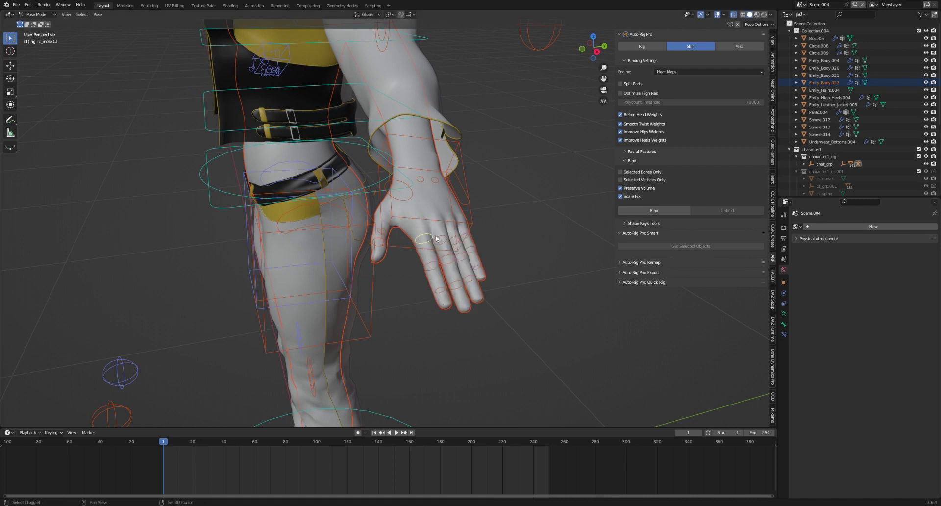
shift+click(465, 238)
click(367, 14)
click(355, 39)
key(s)
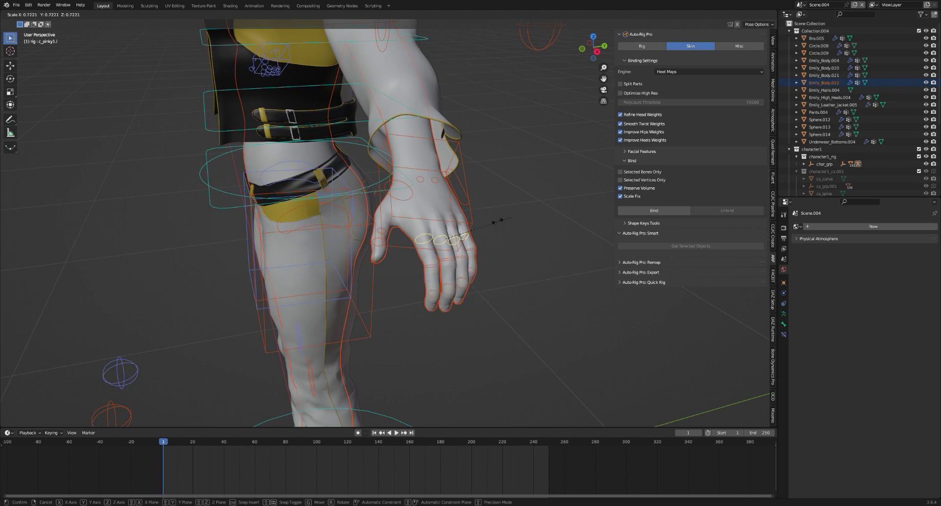
key(Escape)
Restore Global transform orientation and set the pivot point to Bounding Box Center.
click(367, 14)
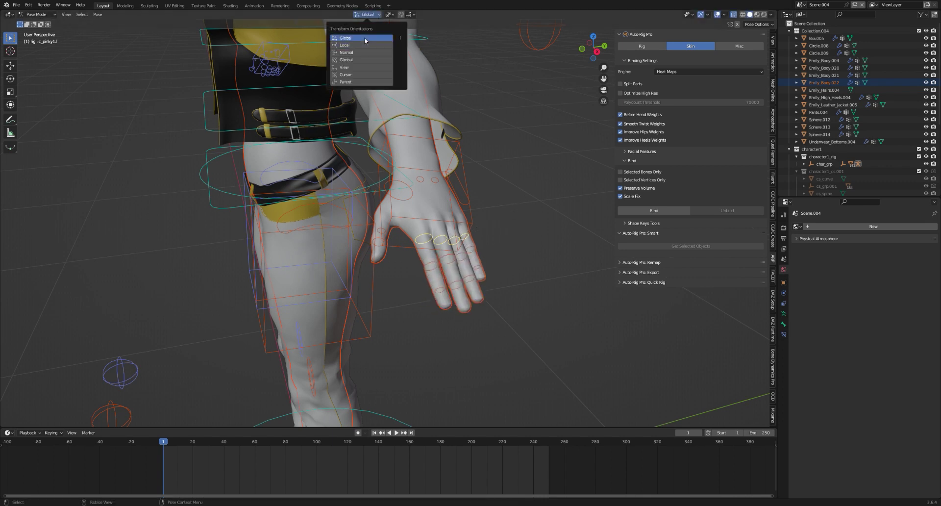
click(363, 37)
click(388, 15)
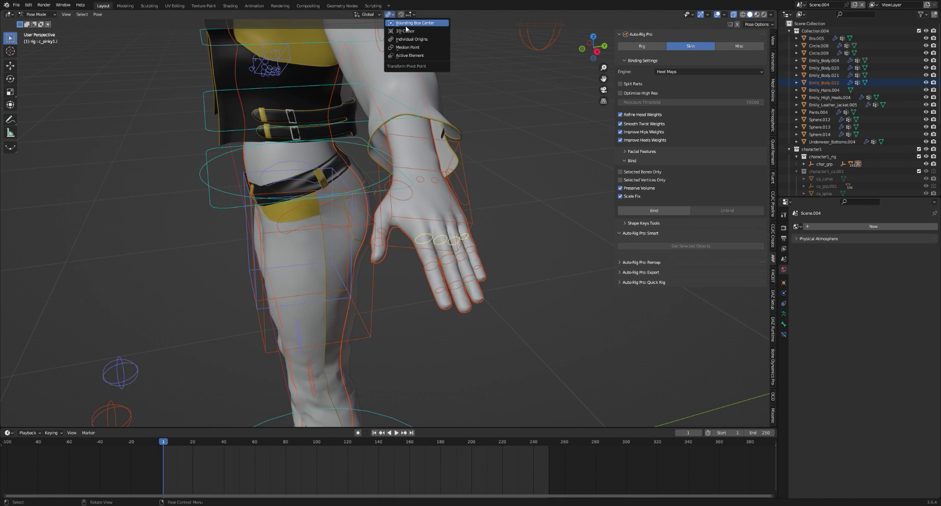
click(405, 23)
From a front view, test-rotate the root master bone and cancel.
mouse_move(441, 147)
middle_down()
mouse_move(466, 136)
mouse_move(469, 117)
mouse_move(420, 207)
middle_up()
scroll(420, 207, down, 3)
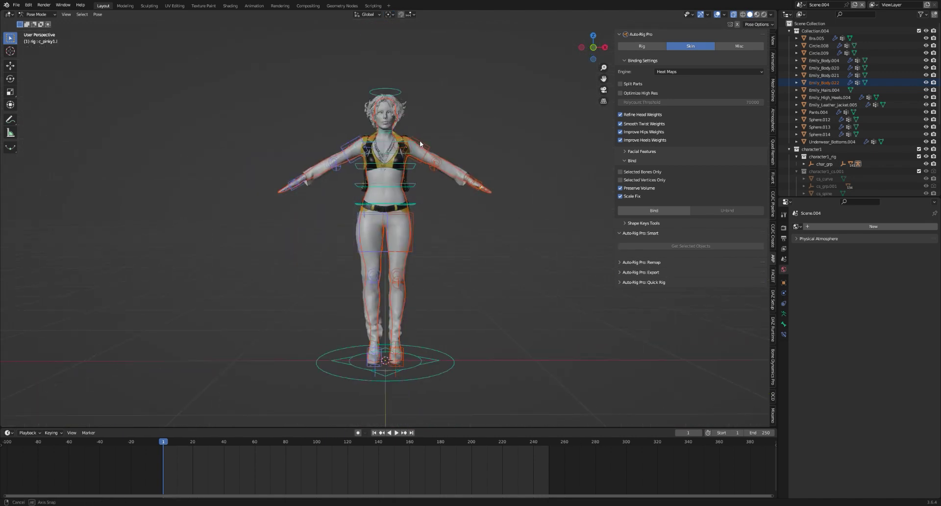
click(420, 206)
key(r)
key(Escape)
Test-rotate the neck bone twice to check head deformation, cancelling each time.
ctrl+middle_drag(418, 157, 402, 212)
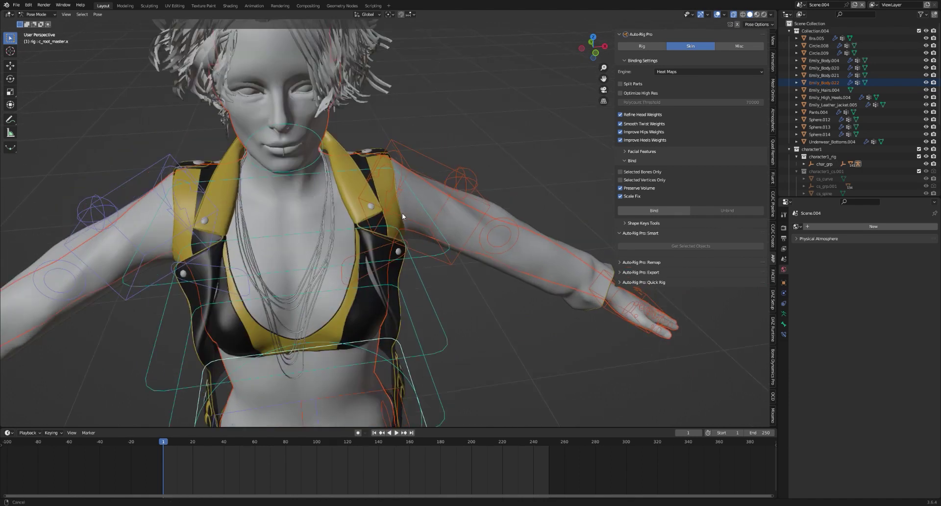
scroll(402, 213, down, 2)
click(382, 187)
key(r)
key(r)
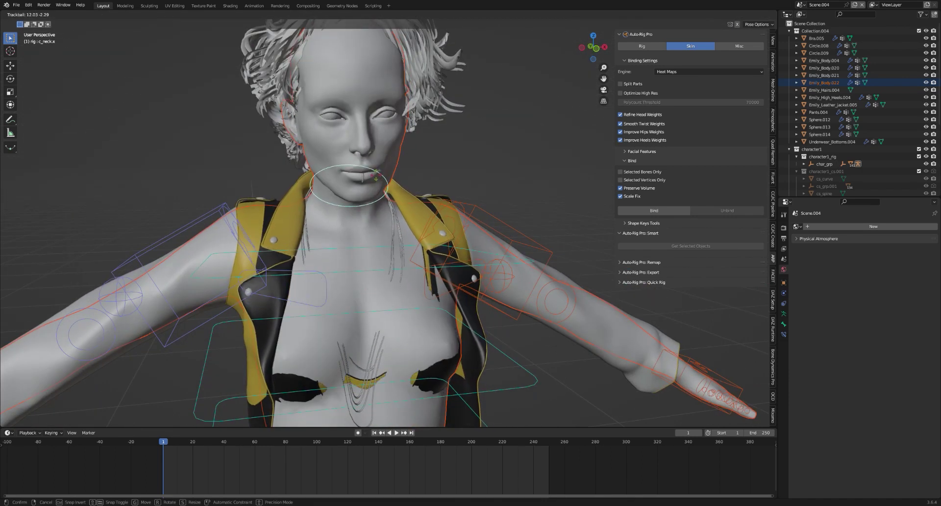
key(Escape)
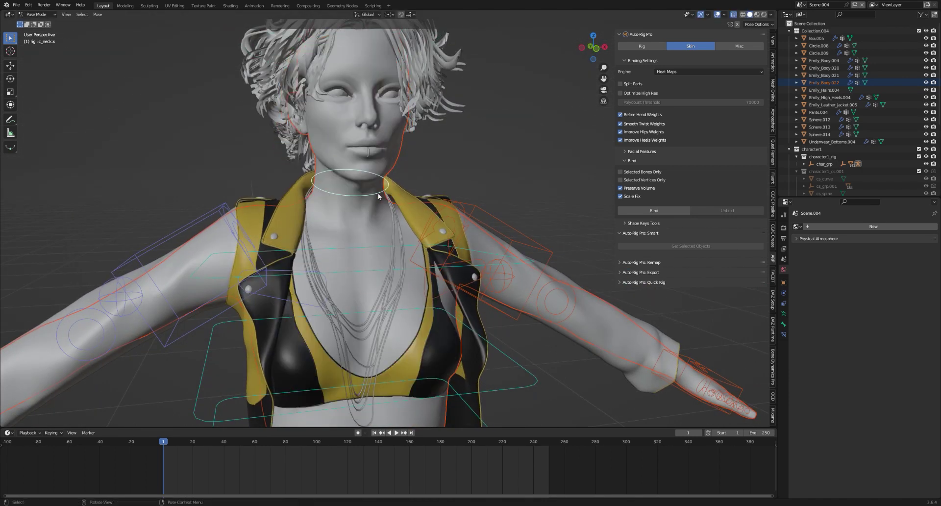
scroll(378, 196, down, 2)
scroll(431, 141, up, 4)
key(r)
key(r)
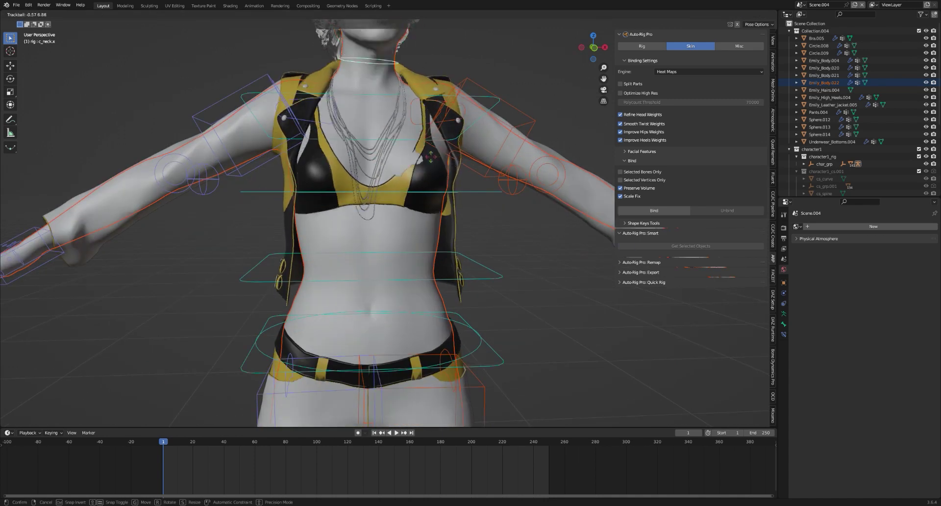
key(Escape)
scroll(431, 157, down, 3)
Switch to front orthographic view and open the interaction mode menu.
key(KP_1)
scroll(352, 196, up, 4)
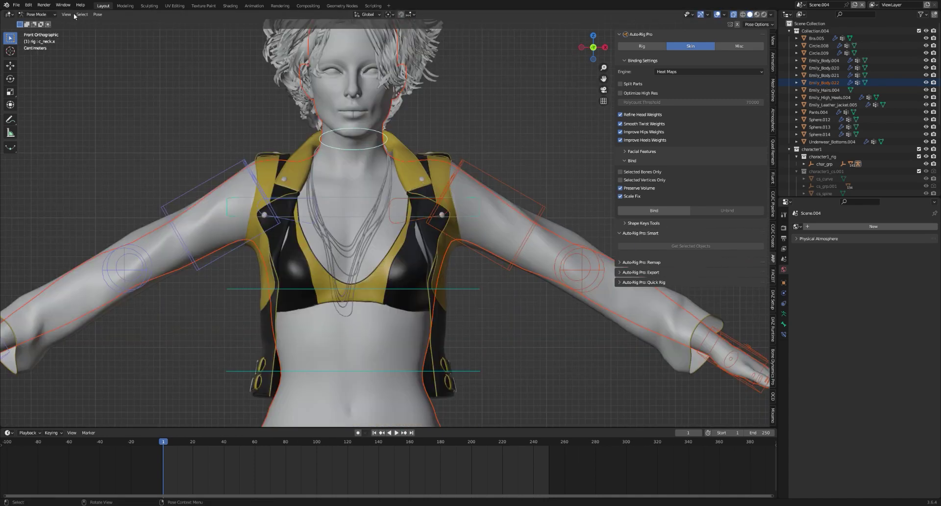
click(37, 14)
scroll(416, 131, down, 2)
In Object Mode, select the Emily_Hairs.004 hair mesh and test whether it is attached.
shift+middle_drag(416, 130, 417, 196)
click(417, 196)
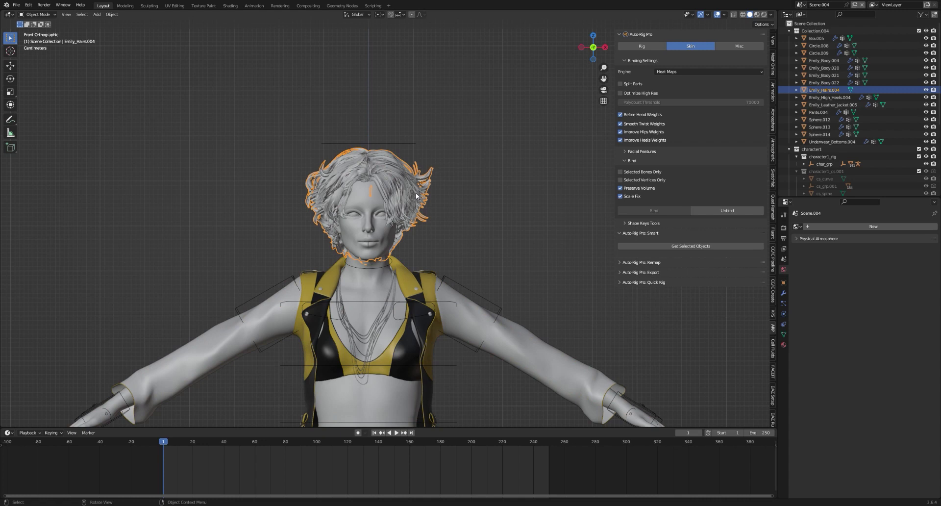
scroll(416, 196, down, 1)
key(g)
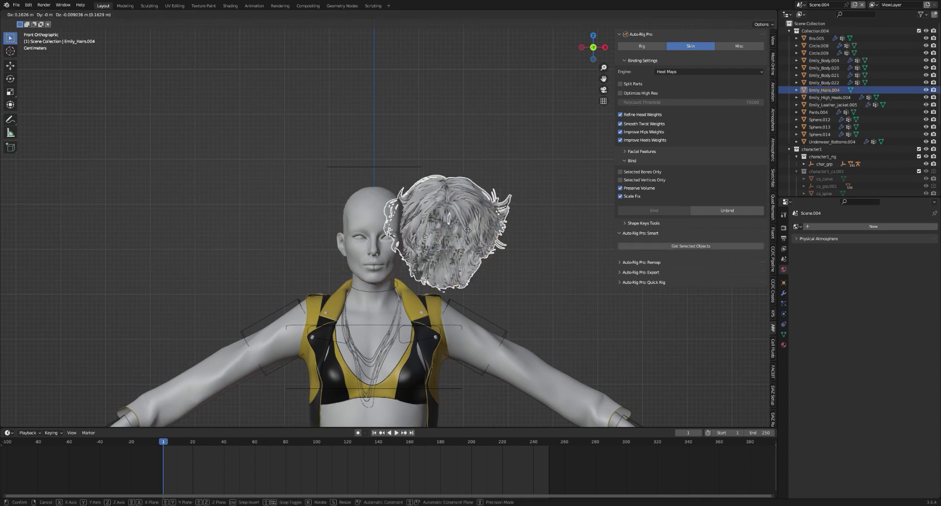
key(Escape)
scroll(380, 213, up, 3)
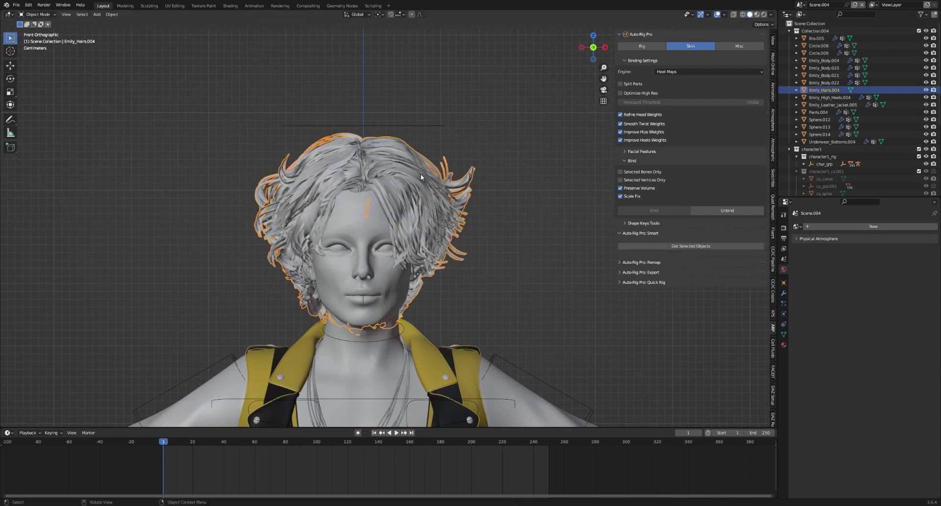
Add the rig to the selection and select the c_head.x bone in Pose Mode.
shift+click(426, 125)
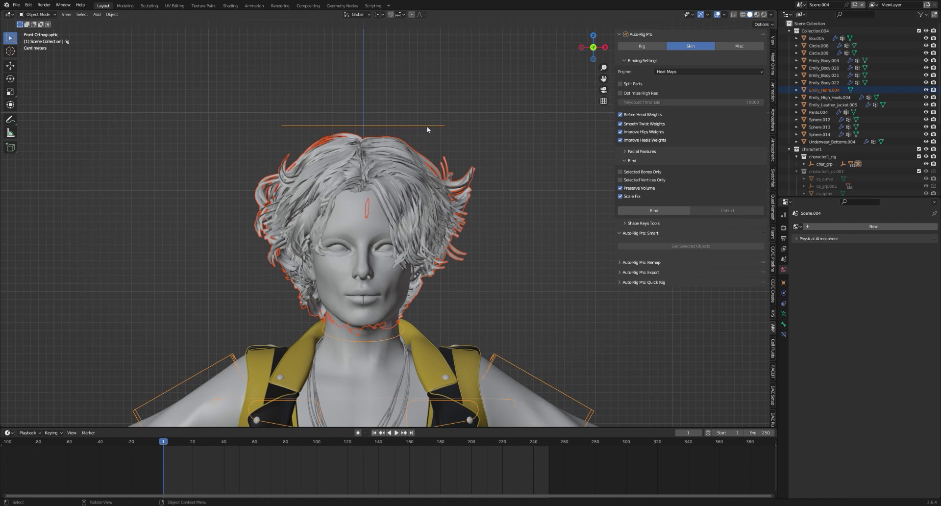
key(ctrl+Tab)
click(426, 125)
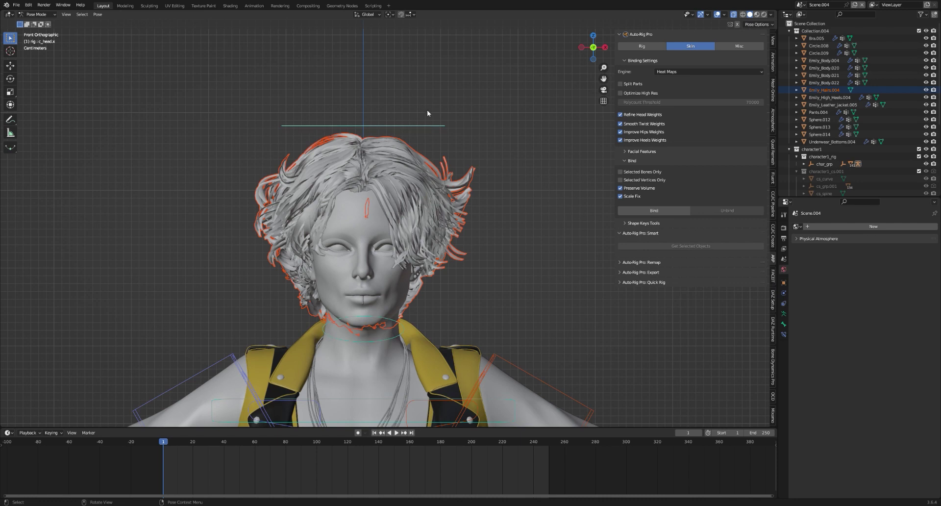
mouse_move(427, 109)
middle_down()
mouse_move(501, 169)
mouse_move(472, 202)
mouse_move(434, 142)
mouse_move(407, 175)
middle_up()
scroll(408, 175, up, 2)
key(ctrl+a)
key(Escape)
Parent the hair to the c_head.x bone with Ctrl+P > Bone.
key(ctrl+p)
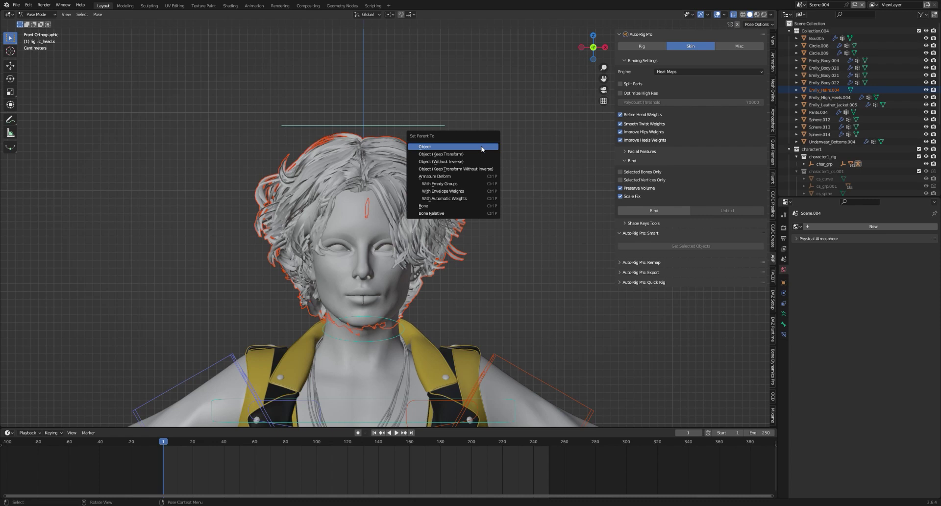
key(Up)
key(Up)
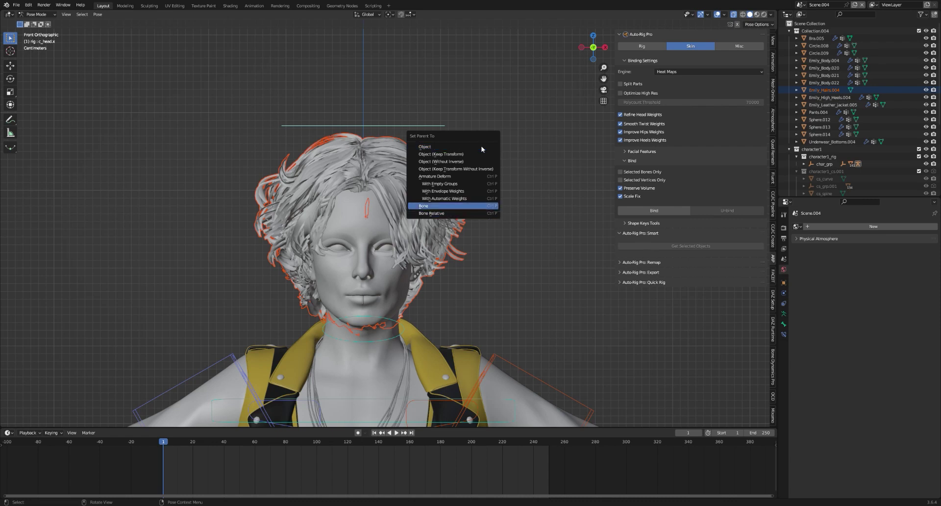
key(Return)
scroll(481, 146, down, 6)
Rotate the head and move the whole rig along Y to verify the hair follows.
key(r)
key(r)
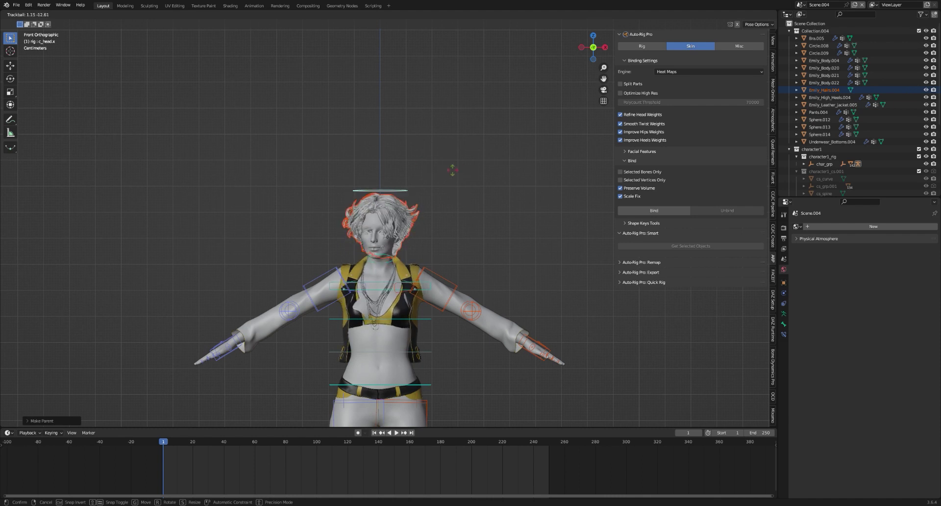
click(410, 231)
mouse_move(410, 231)
middle_down()
mouse_move(447, 300)
mouse_move(490, 294)
middle_up()
scroll(490, 294, up, 4)
key(g)
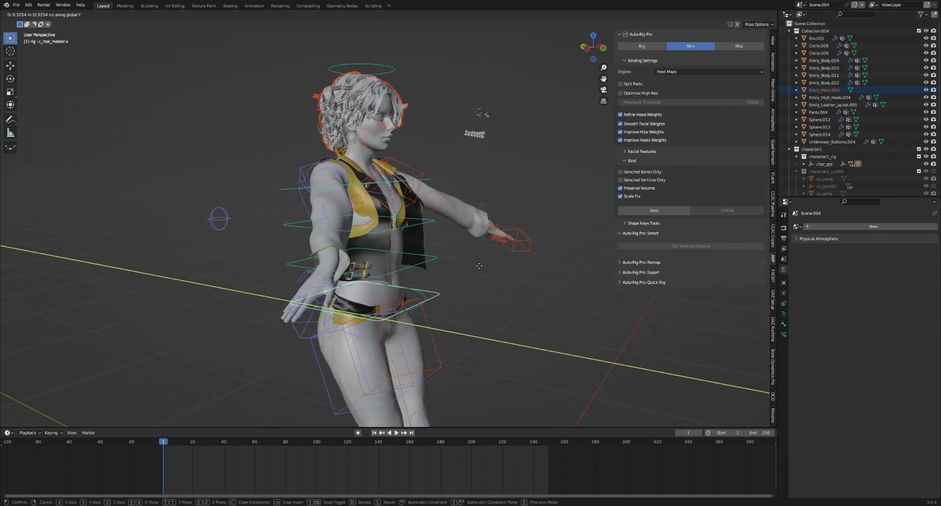
key(y)
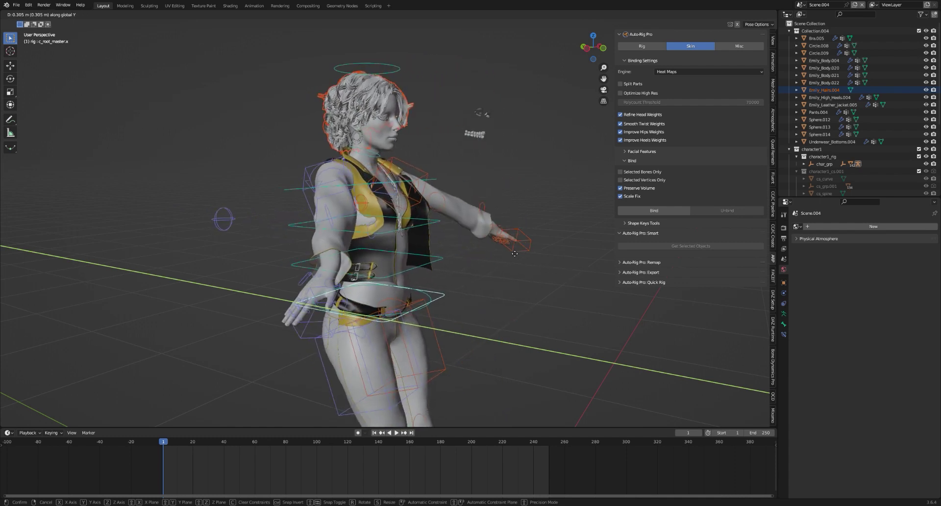
click(492, 243)
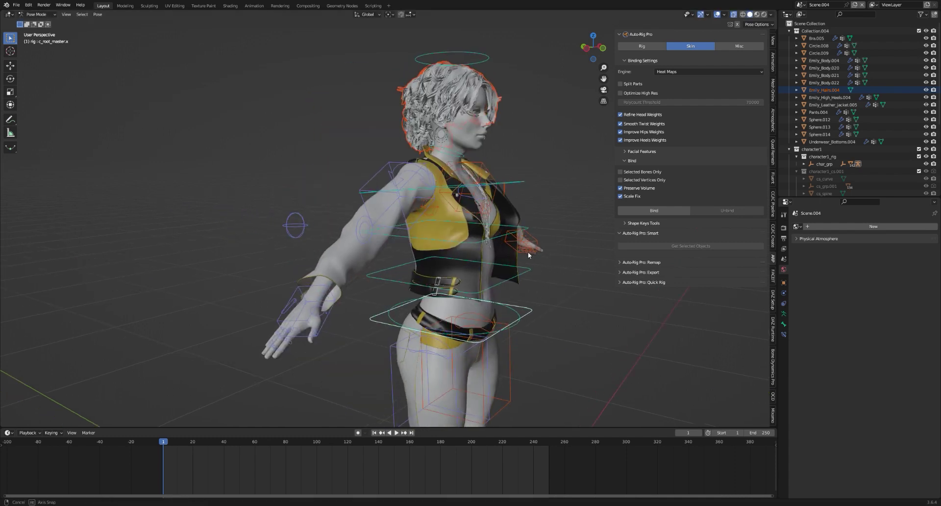
Select the leather jacket and Bra.005, make necklace Circle.008 active, and join with Ctrl+J.
middle_drag(492, 243, 469, 243)
key(ctrl+Tab)
middle_drag(325, 212, 335, 202)
click(336, 202)
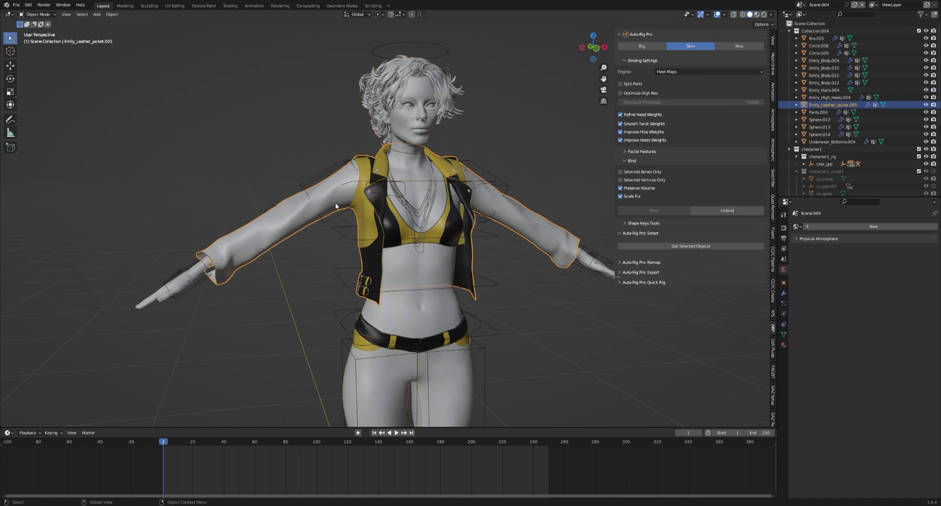
shift+click(395, 234)
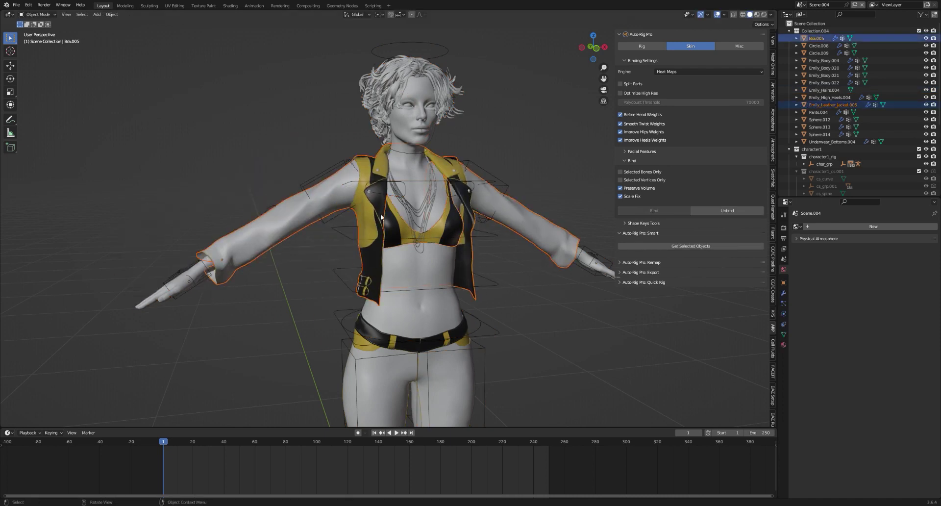
shift+click(395, 234)
shift+click(408, 214)
key(g)
middle_drag(510, 157, 488, 160)
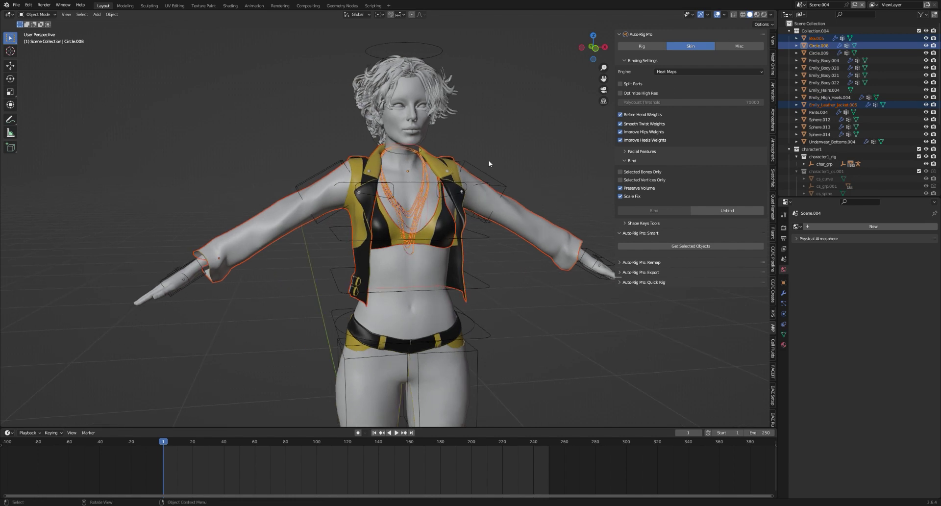
key(ctrl+j)
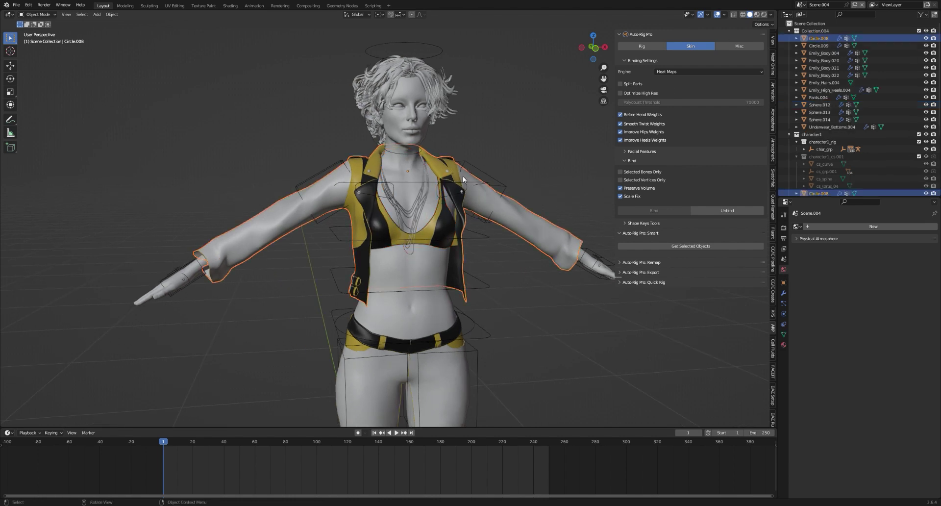
key(g)
key(Escape)
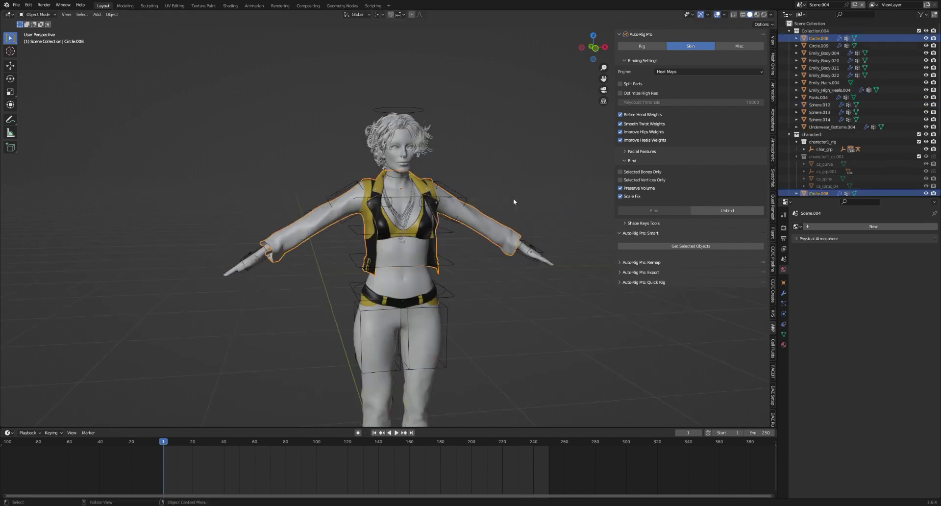
Add a Data Transfer modifier to the merged clothing.
key(KP_1)
scroll(504, 247, up, 3)
click(784, 293)
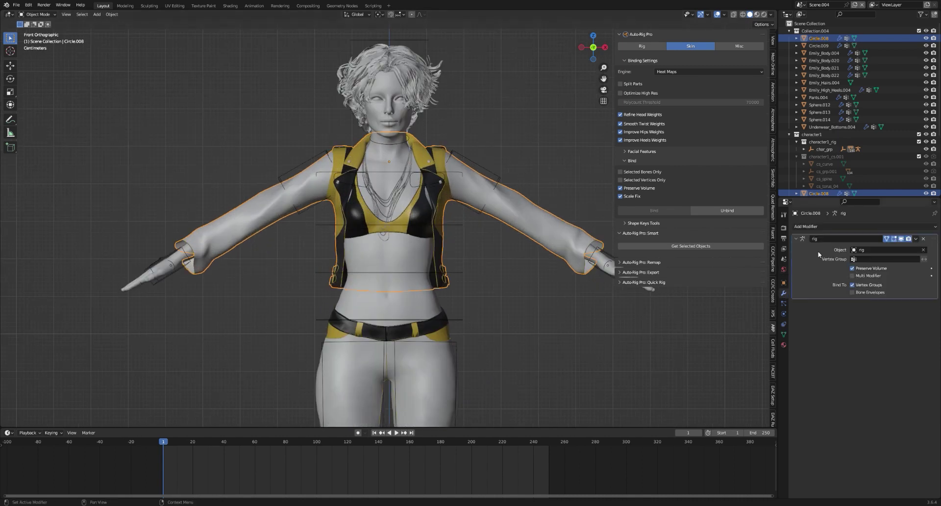
click(806, 227)
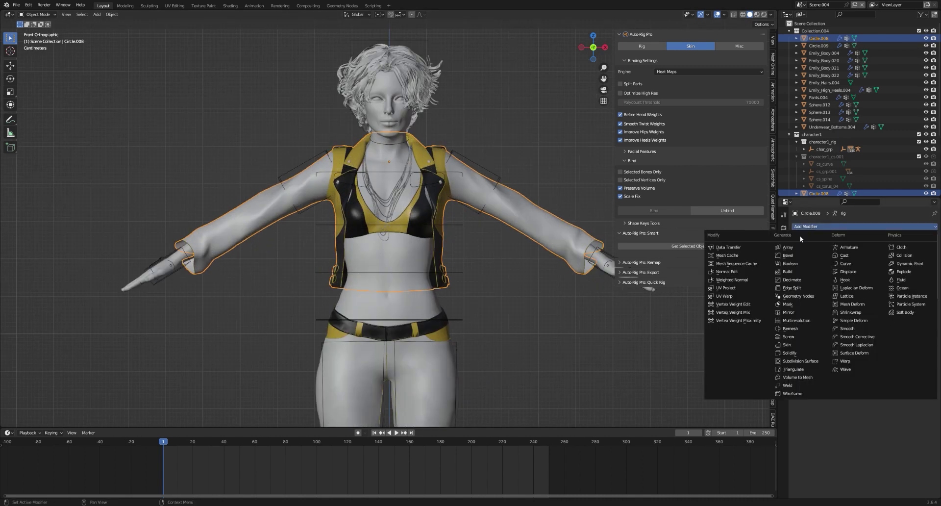
click(737, 247)
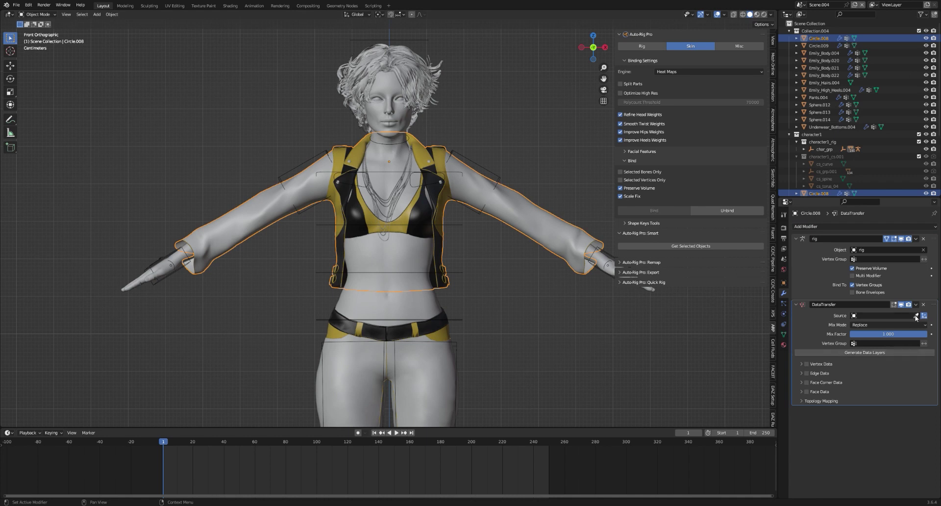
Set source to Emily_Body.022 and transfer vertex groups with Nearest Face Interpolated mapping.
middle_drag(476, 260, 553, 263)
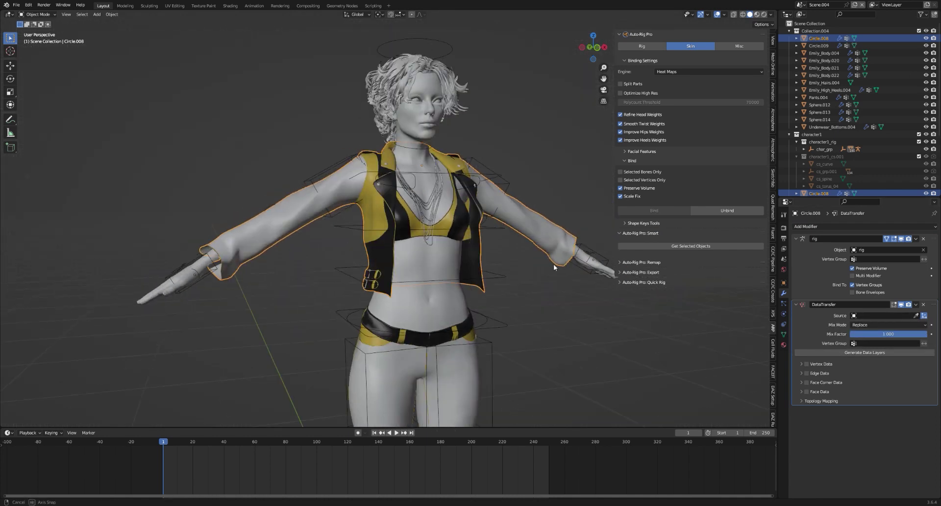
scroll(554, 263, up, 3)
scroll(549, 266, up, 2)
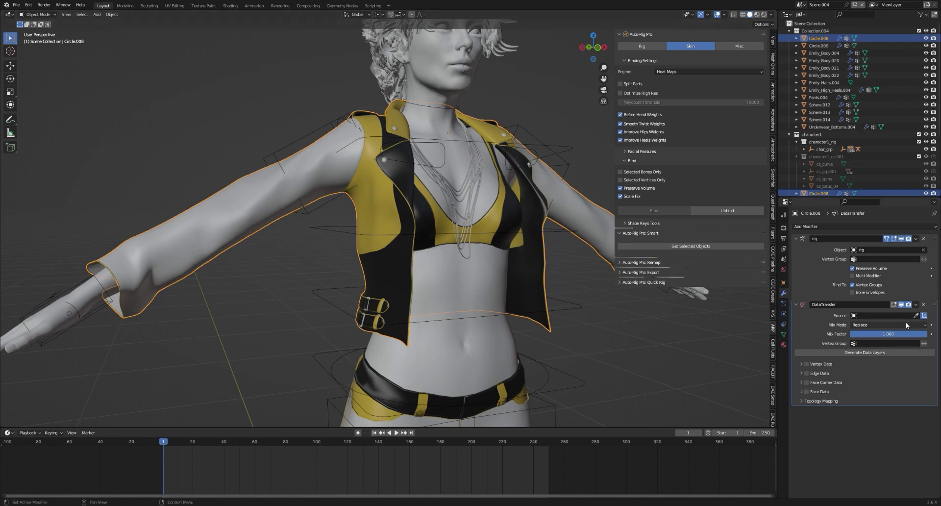
click(917, 316)
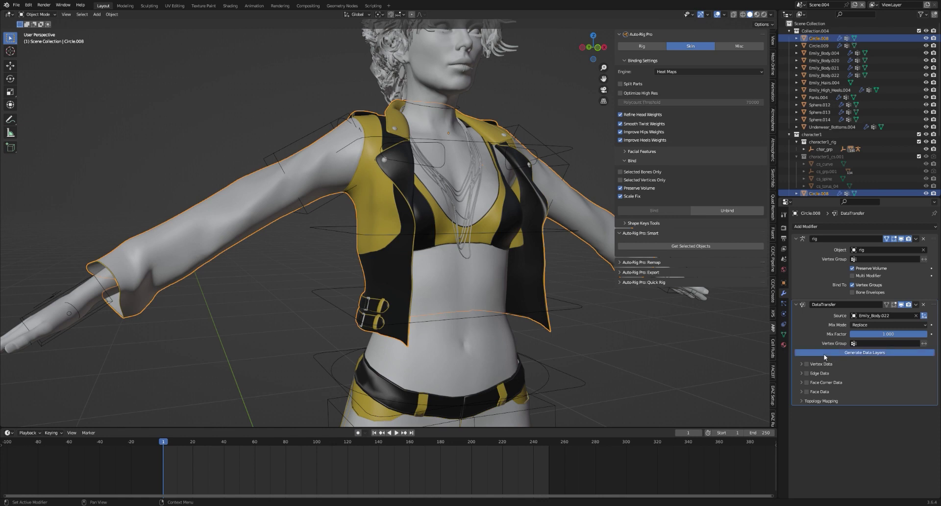
click(802, 364)
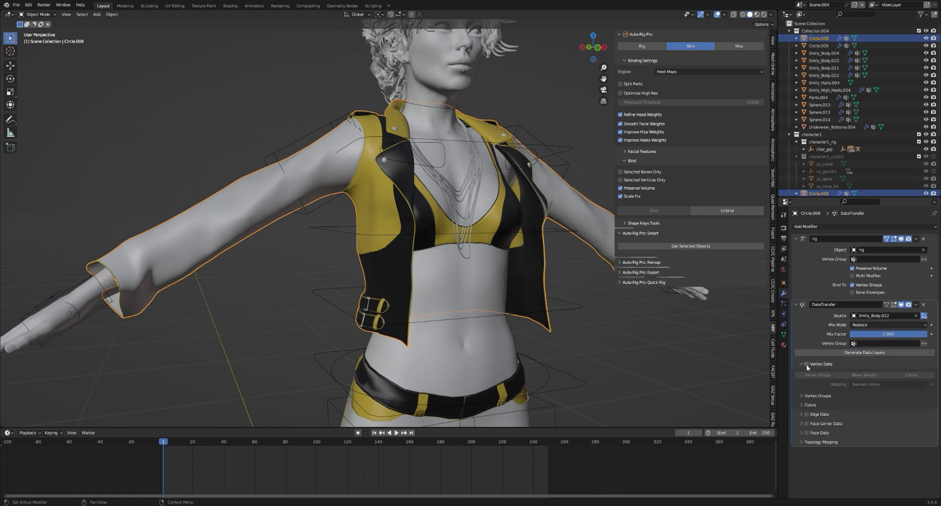
click(806, 363)
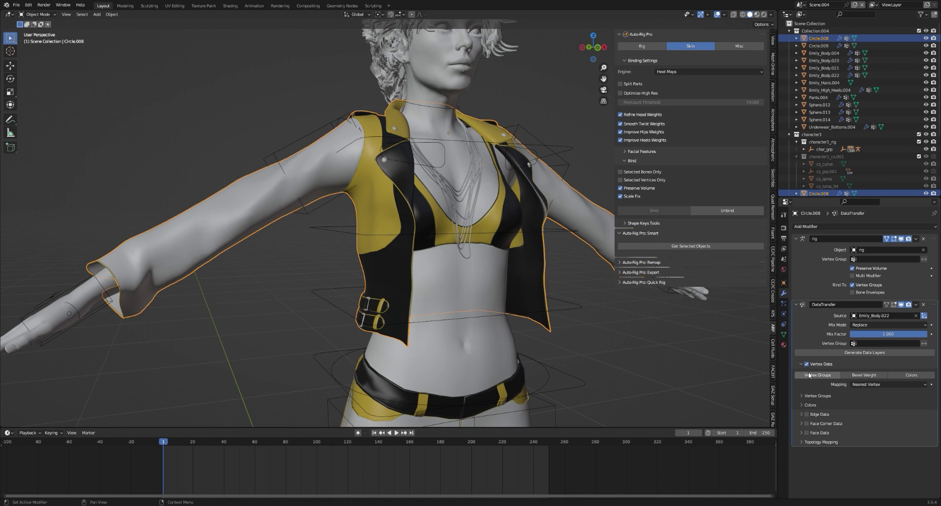
click(866, 385)
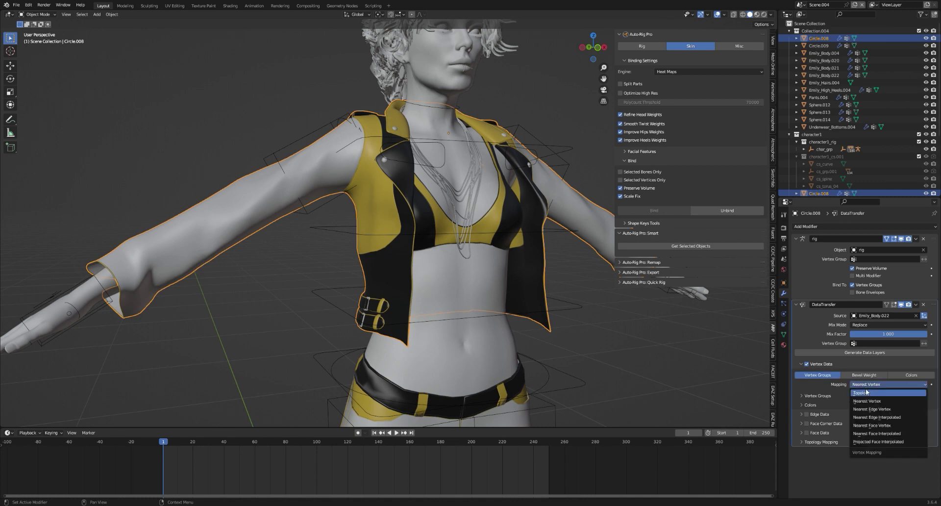
click(870, 433)
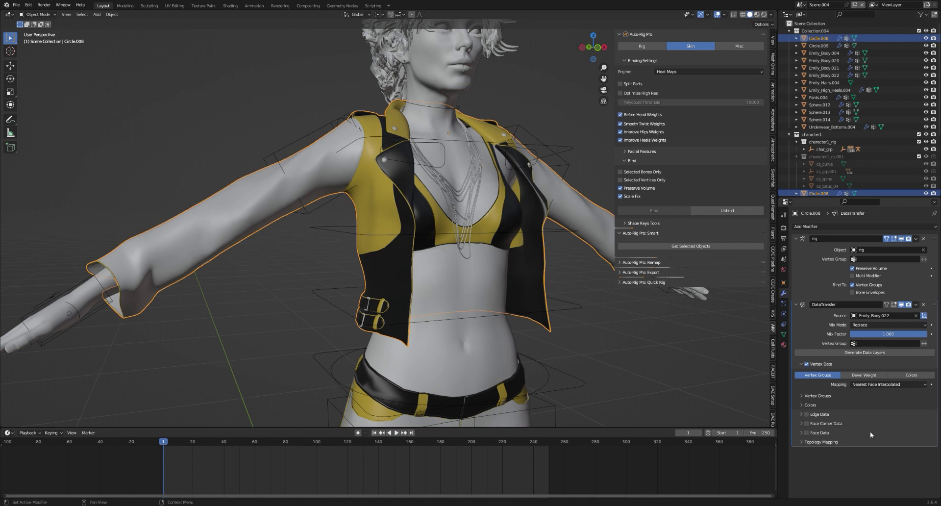
Apply the Data Transfer modifier and put the rig into Pose Mode.
click(915, 305)
click(906, 313)
scroll(514, 290, down, 5)
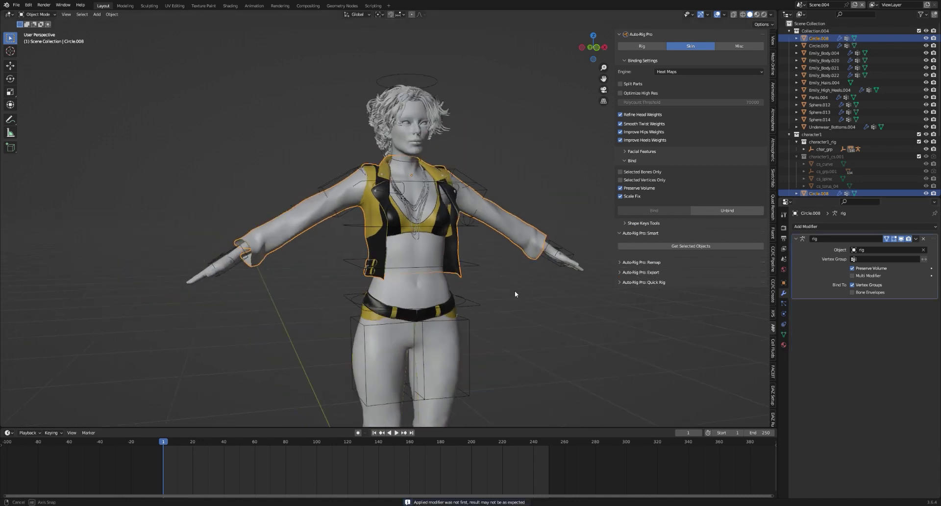
click(462, 263)
key(ctrl+Tab)
Test-rotate the c_spine_02.x chest control, cancel, and frame the character.
click(446, 227)
key(r)
key(r)
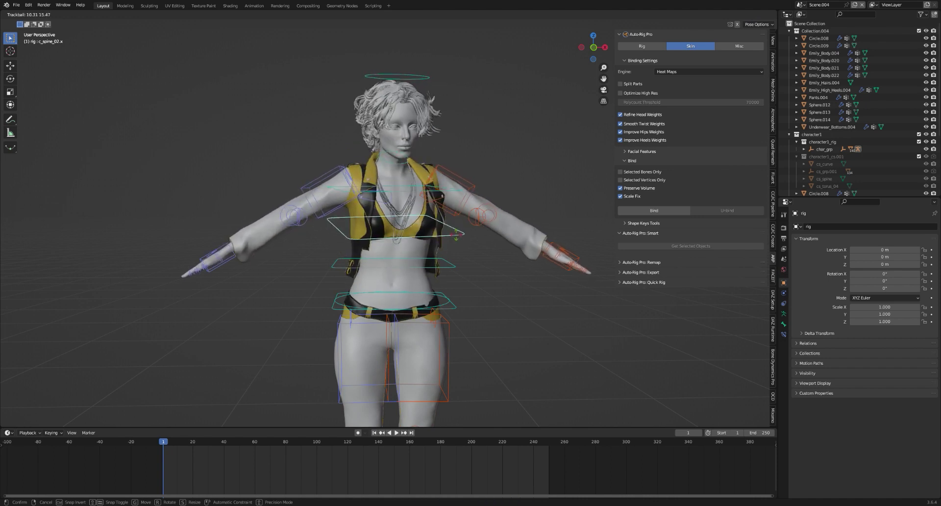
key(Escape)
key(Home)
Test-move the c_foot_ik.l foot control, cancel back to rest, and open the mode menu.
click(426, 397)
scroll(431, 397, up, 4)
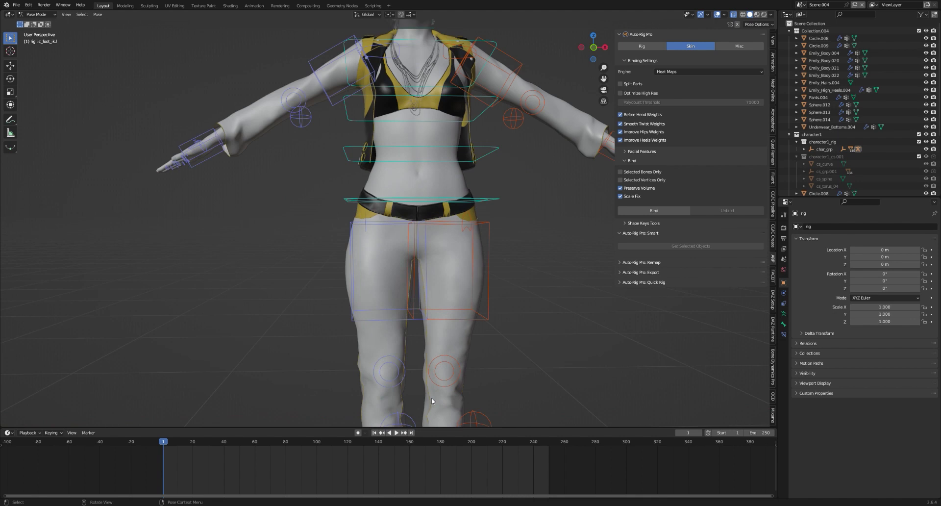
key(g)
key(Escape)
scroll(492, 263, up, 5)
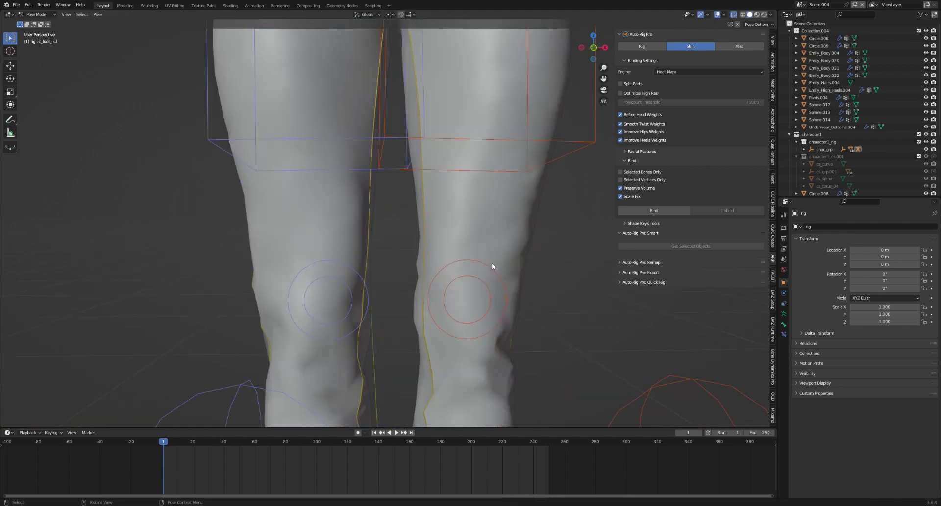
key(g)
key(Escape)
key(Home)
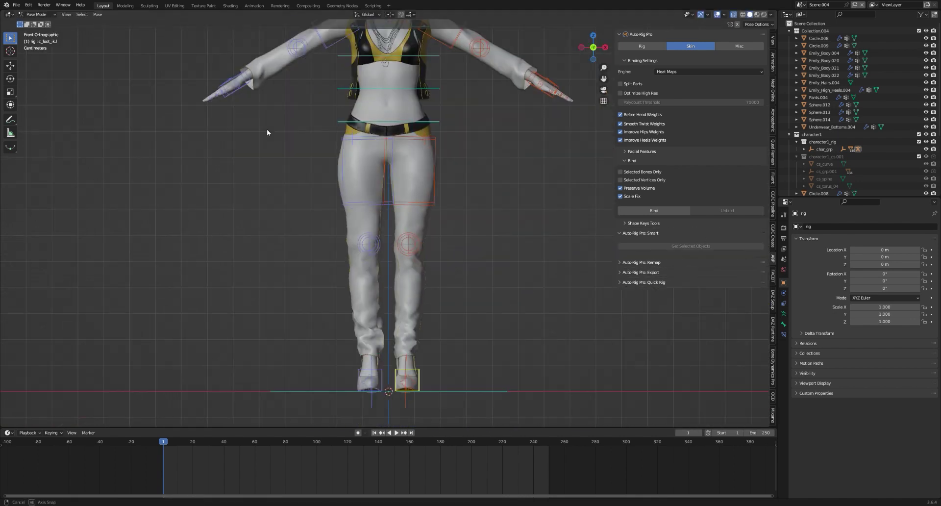
scroll(275, 145, up, 2)
click(37, 15)
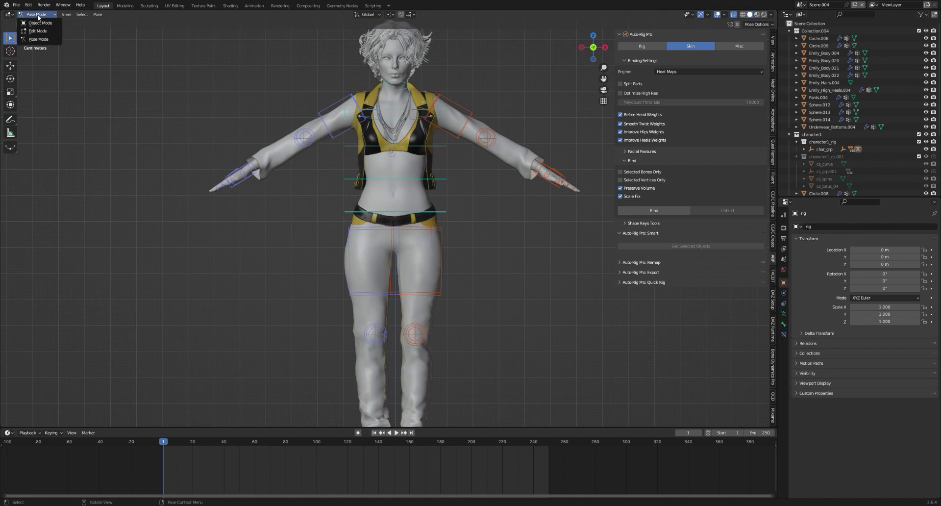
Return to Object Mode and select Pants.004, viewing it from the front.
click(390, 214)
key(g)
key(Escape)
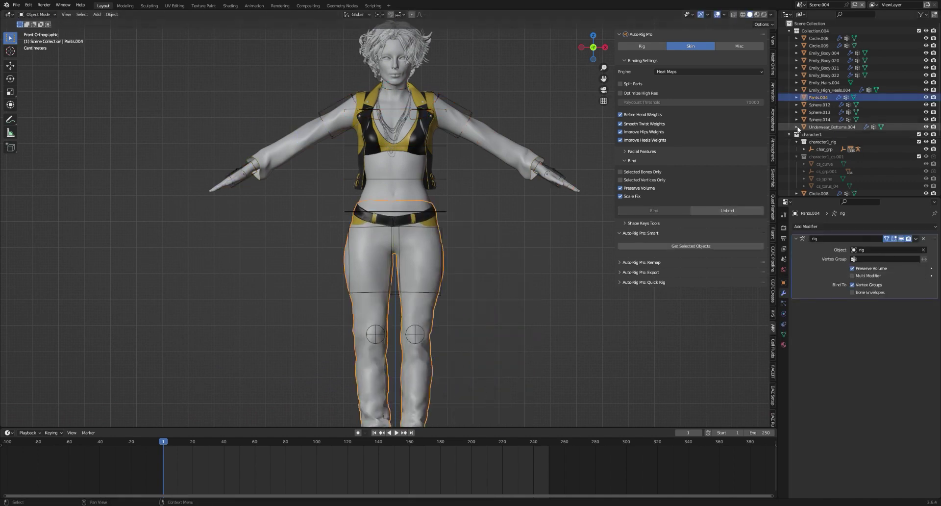
click(813, 126)
scroll(443, 210, up, 5)
middle_drag(431, 216, 446, 208)
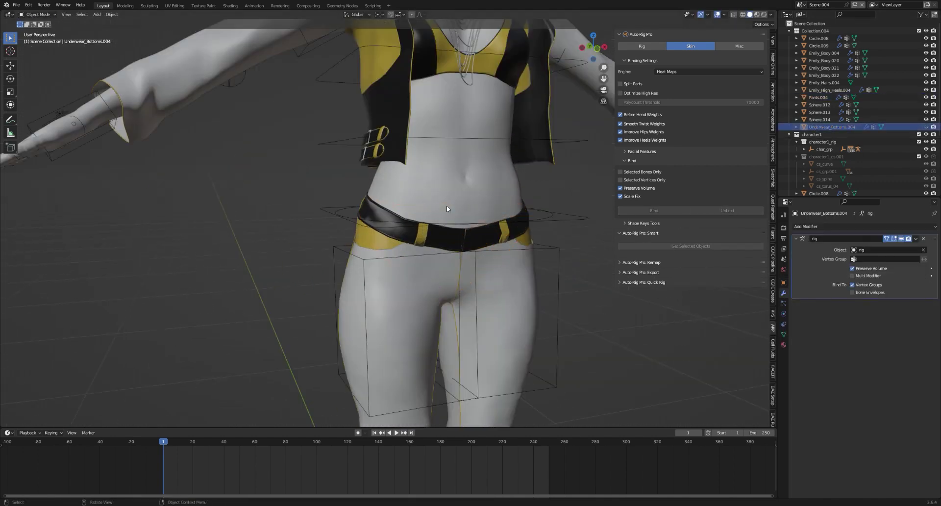
click(421, 246)
scroll(428, 231, down, 2)
scroll(427, 216, down, 3)
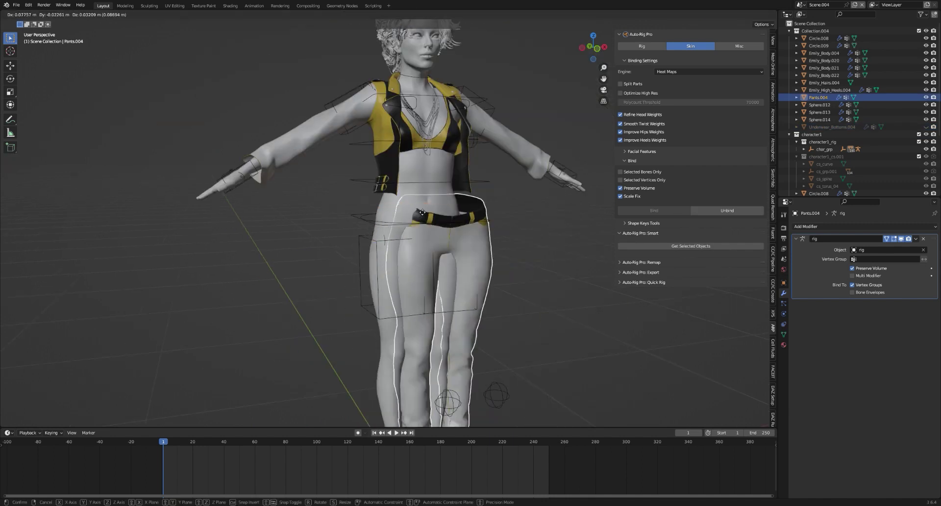
scroll(386, 199, down, 1)
scroll(494, 255, up, 4)
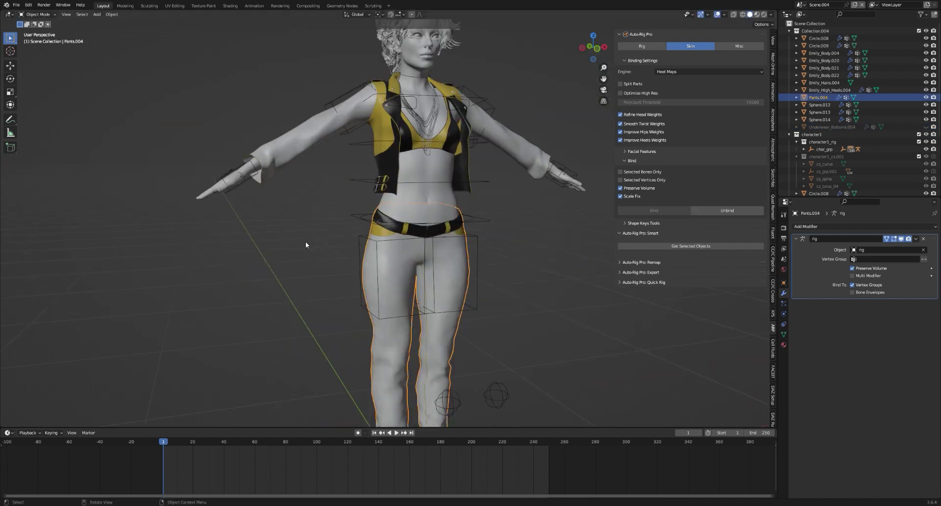
alt+middle_drag(305, 241, 445, 237)
scroll(445, 237, up, 3)
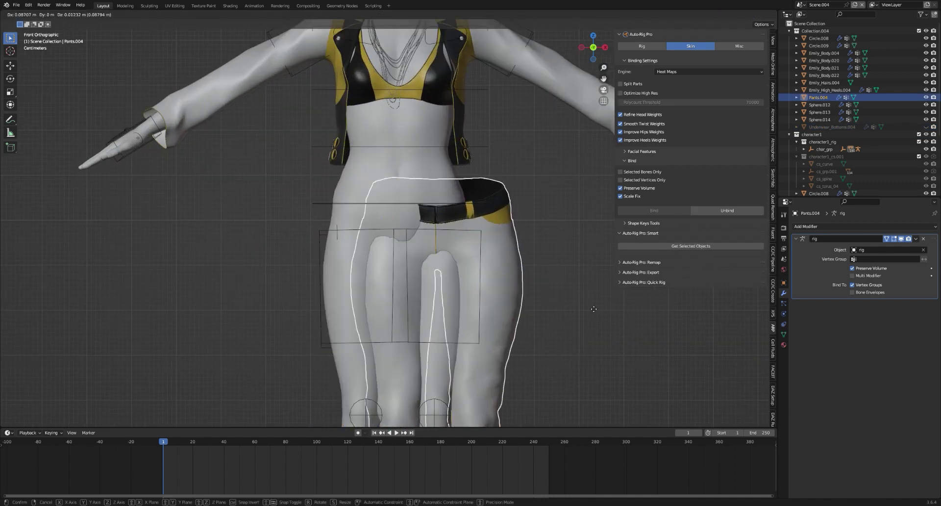
Add and apply a Data Transfer from Emily_Body.022 with Nearest Face Interpolated vertex groups.
click(840, 228)
click(751, 248)
scroll(496, 249, down, 1)
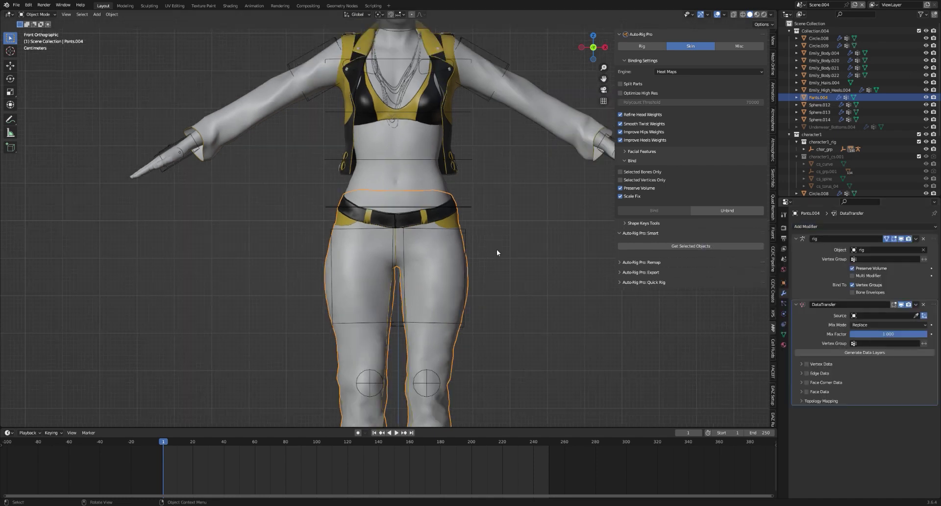
middle_drag(497, 252, 529, 259)
click(913, 315)
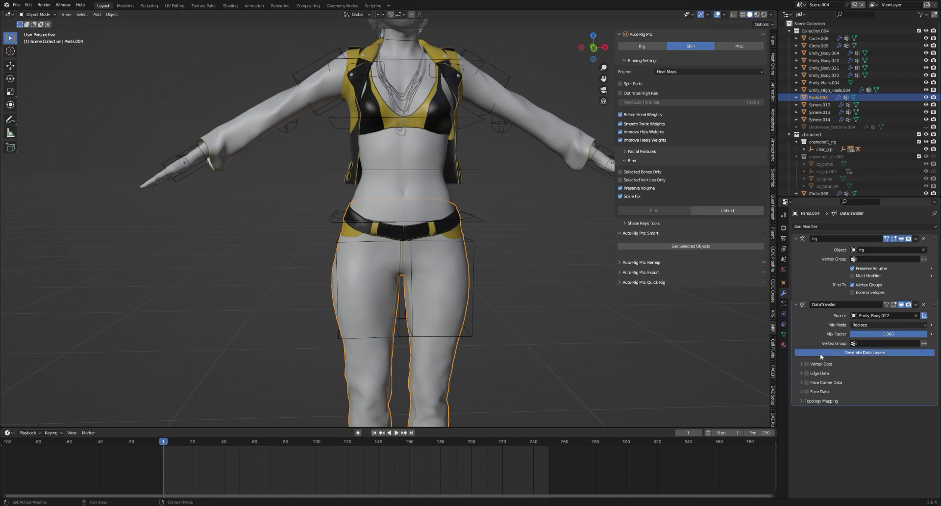
click(800, 364)
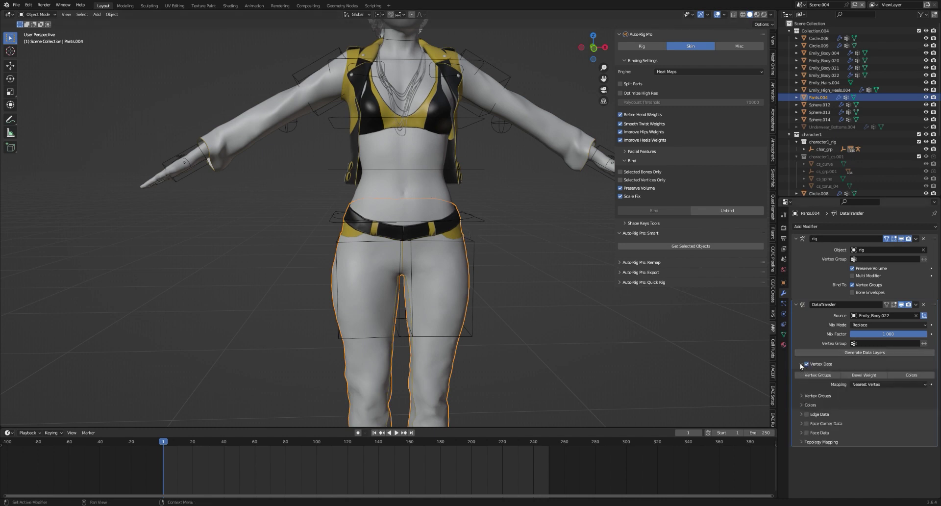
click(879, 385)
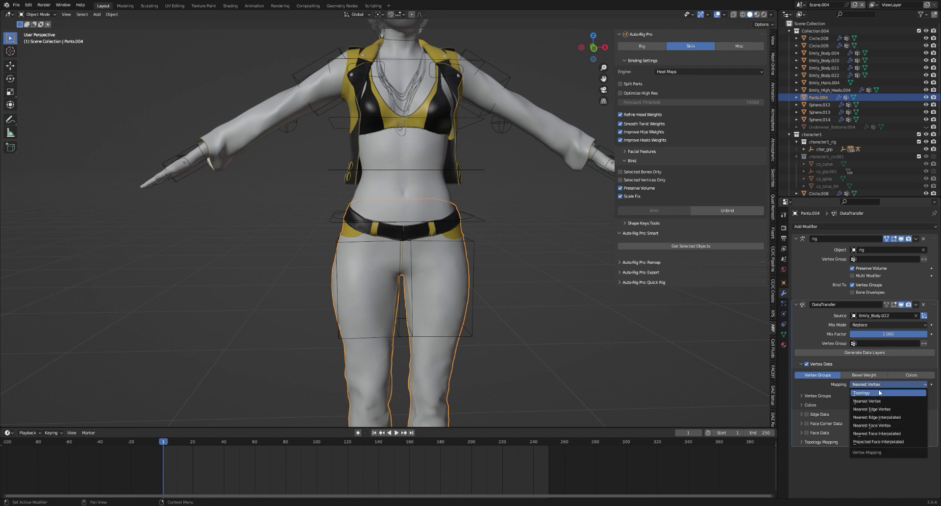
click(880, 433)
click(916, 304)
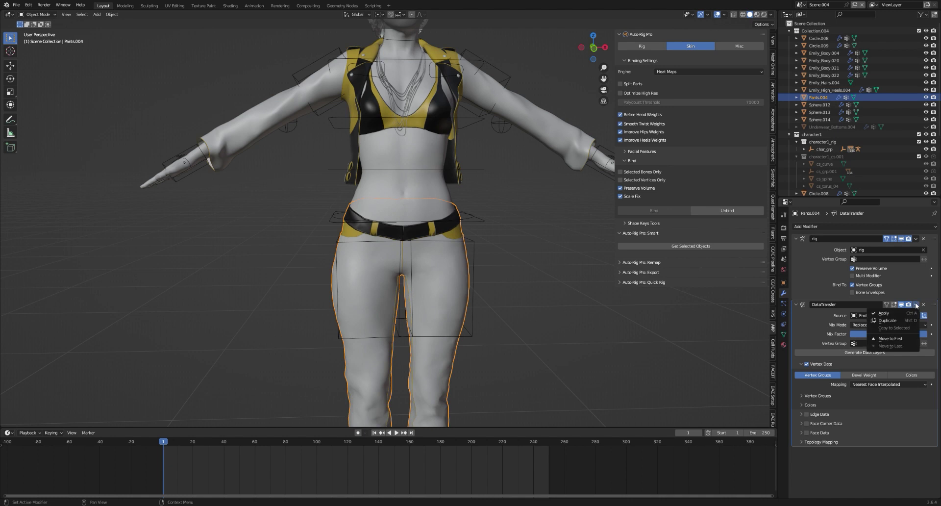
click(906, 313)
scroll(407, 299, down, 3)
click(428, 254)
key(ctrl+Tab)
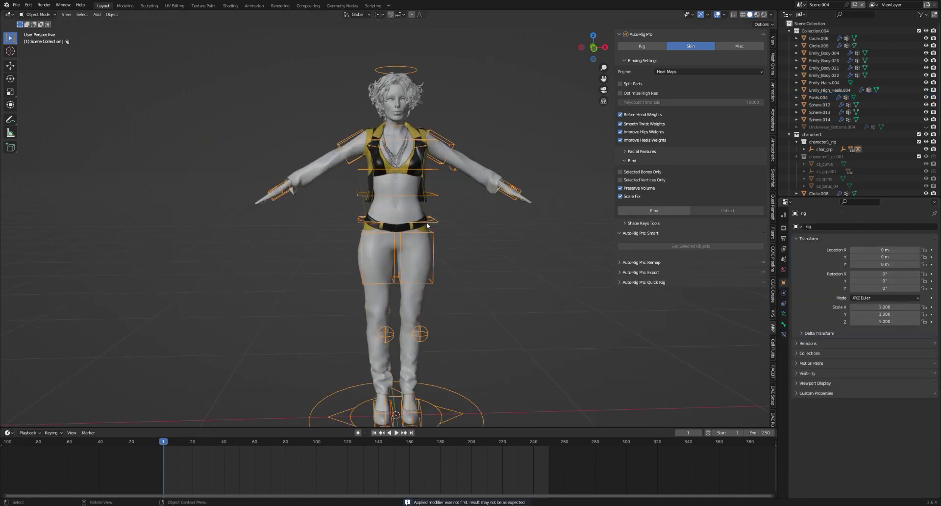
click(437, 186)
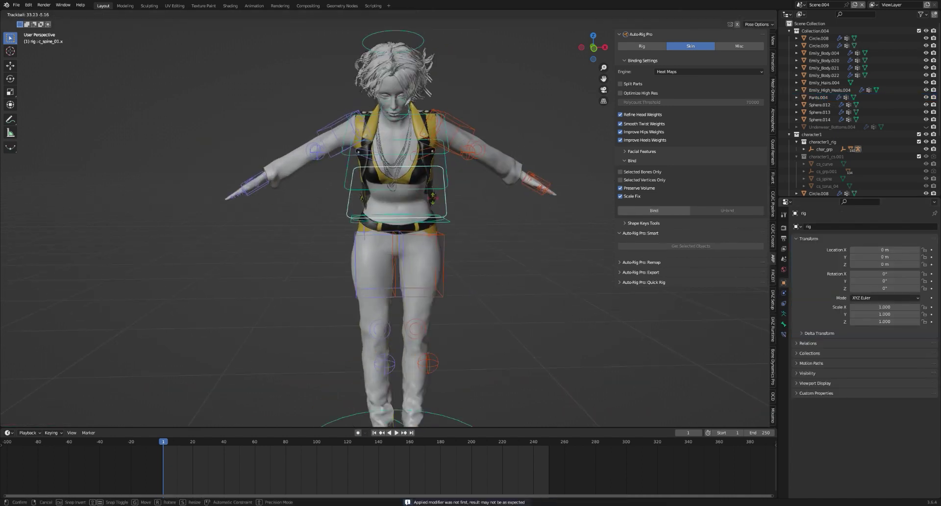
scroll(452, 225, down, 1)
scroll(451, 243, down, 1)
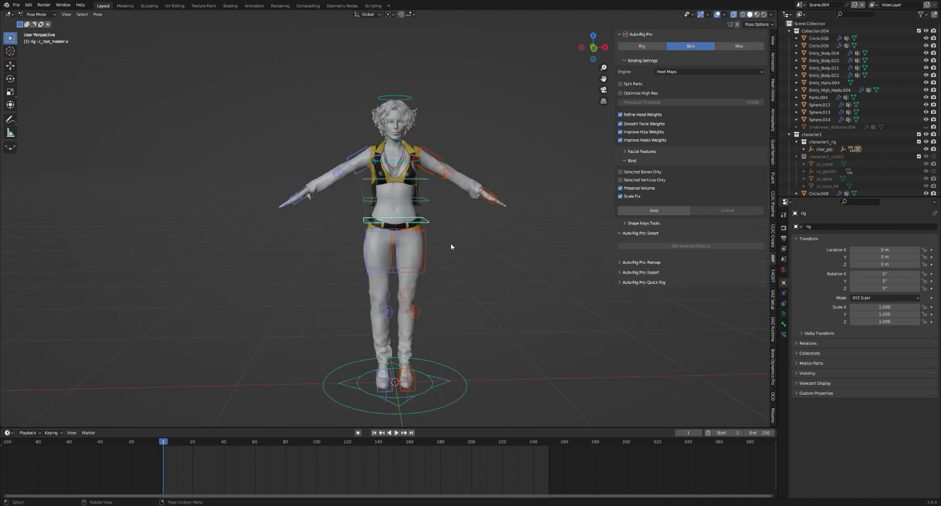
drag(415, 372, 423, 356)
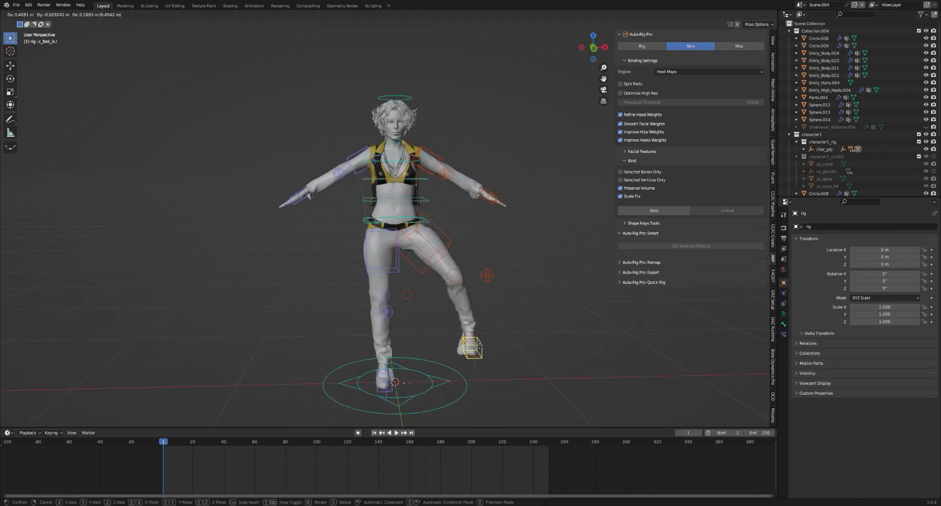
scroll(430, 265, up, 2)
scroll(430, 264, up, 2)
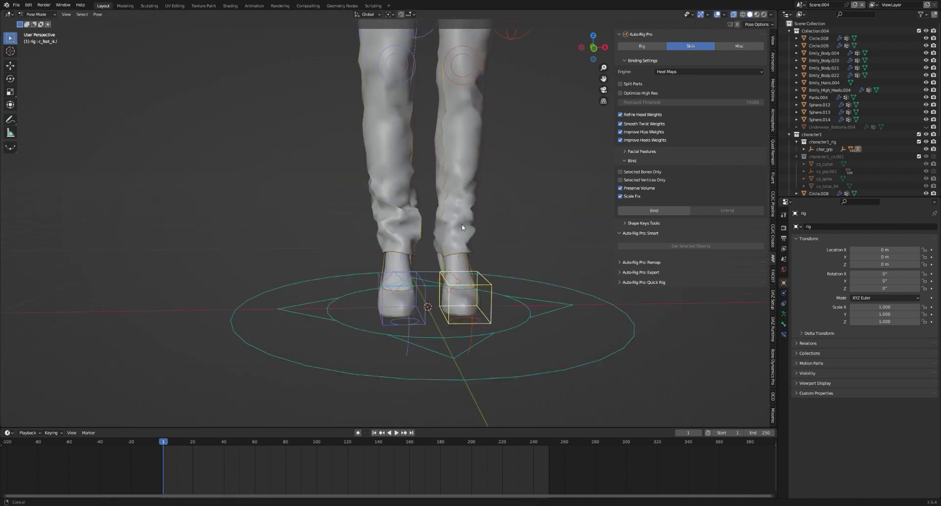
scroll(467, 219, up, 2)
key(g)
scroll(517, 271, up, 2)
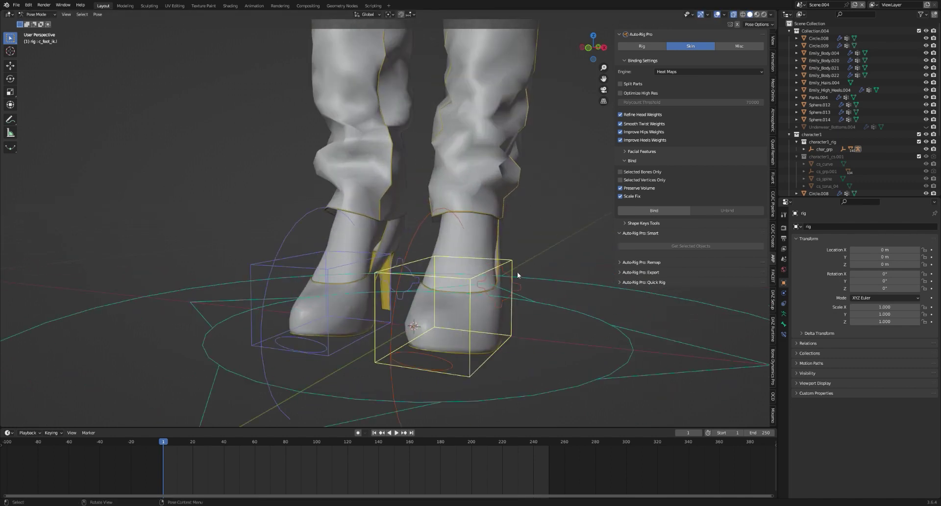
middle_drag(516, 272, 637, 284)
scroll(720, 286, up, 1)
scroll(721, 287, down, 3)
middle_drag(720, 287, 514, 275)
right_click(501, 260)
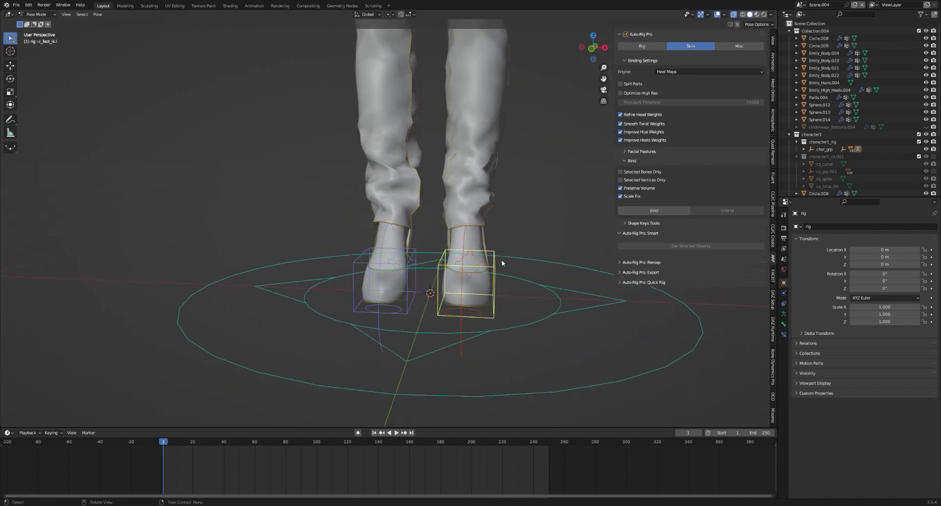
click(53, 16)
Select the high heels and add a Data Transfer modifier.
click(386, 272)
mouse_move(386, 271)
middle_down()
mouse_move(677, 261)
mouse_move(526, 286)
middle_up()
scroll(677, 262, up, 2)
click(790, 227)
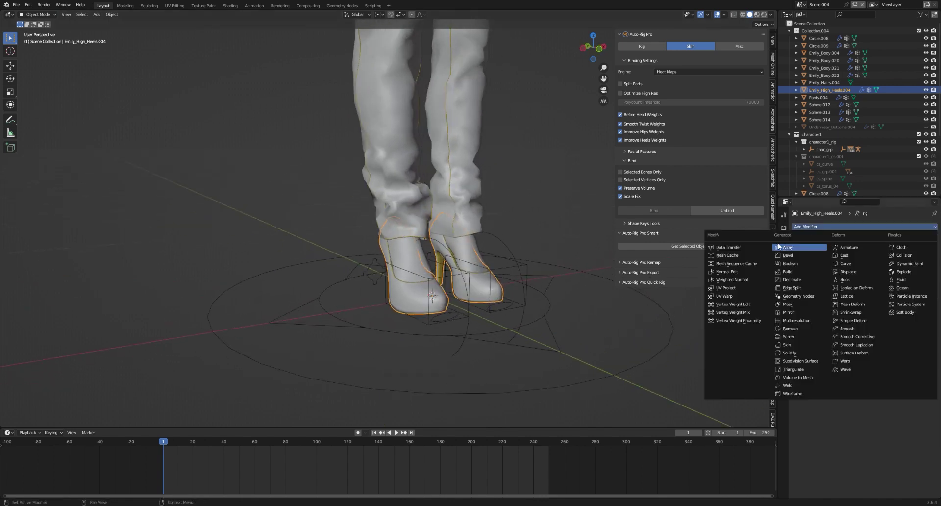
click(779, 247)
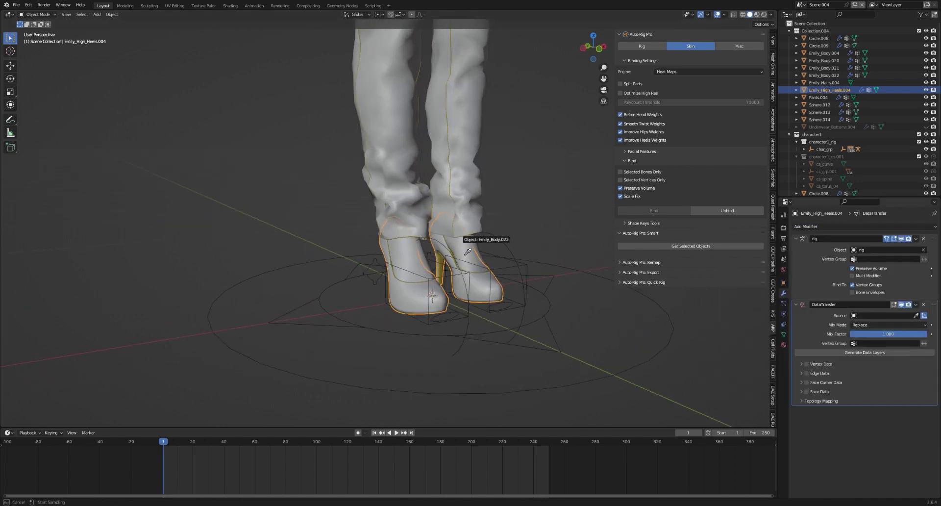
Source Emily_Body.022 vertex data with Nearest Face Interpolated mapping, apply, and reselect the rig.
middle_drag(477, 253, 514, 275)
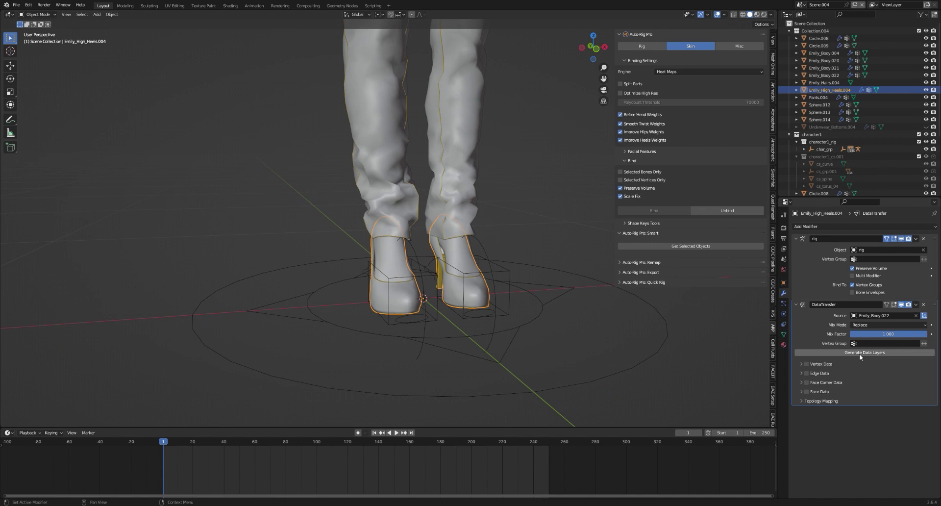
click(801, 363)
click(864, 384)
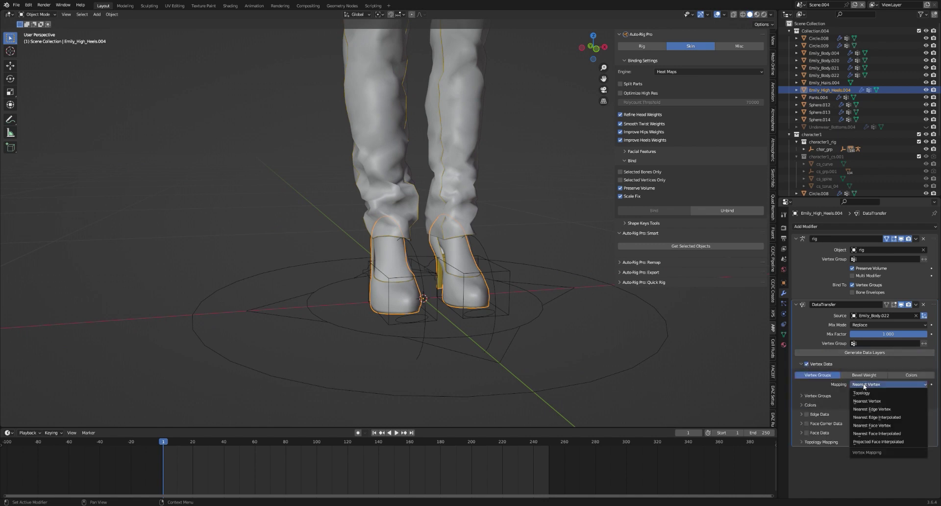
click(886, 433)
click(915, 305)
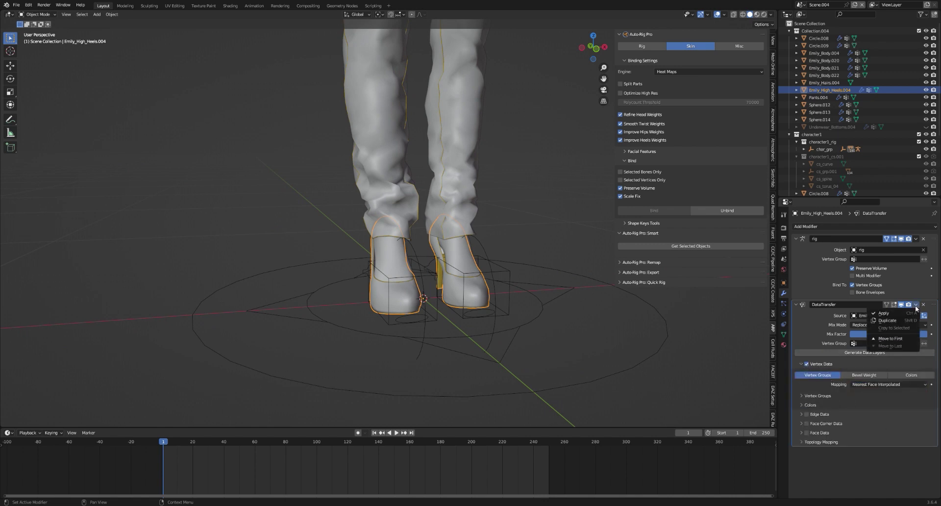
click(876, 313)
click(508, 279)
Test a left-foot grab in Pose Mode, cancel it, and reselect the rig.
key(ctrl+Tab)
key(g)
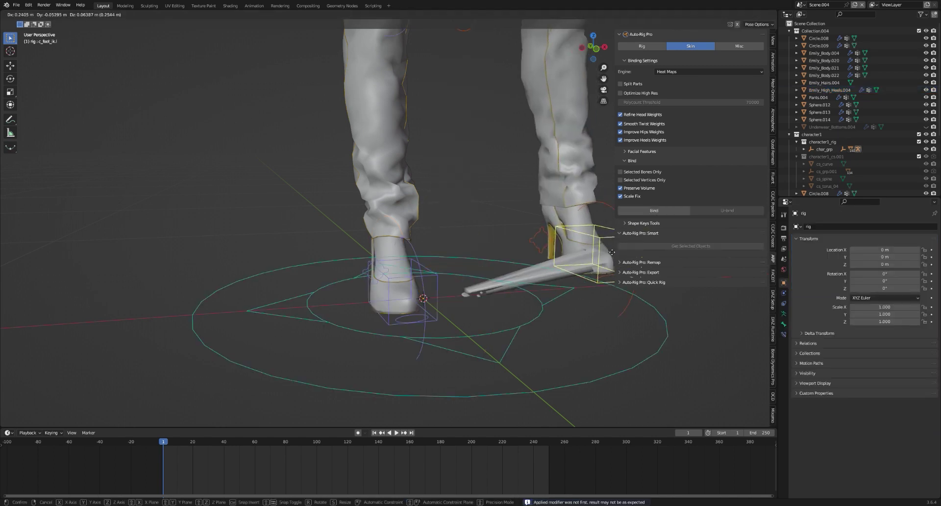
right_click(537, 263)
key(ctrl+Tab)
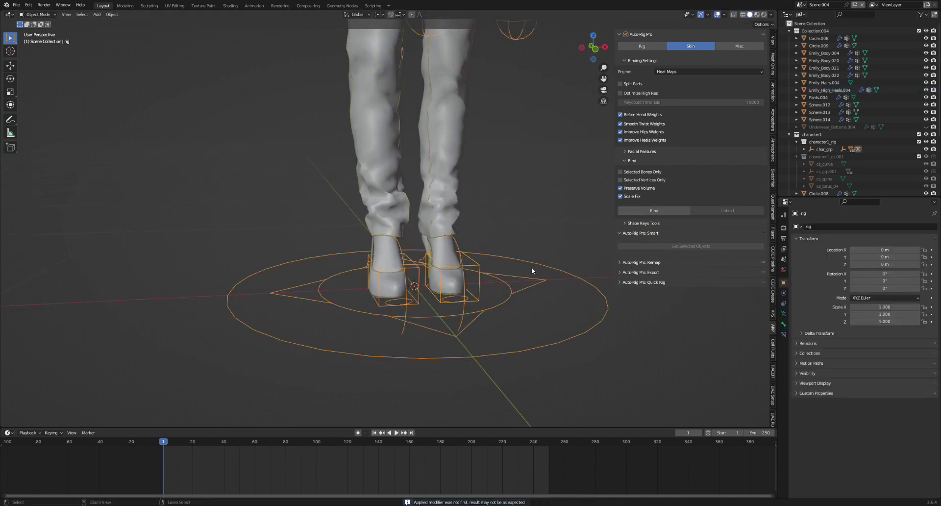
click(515, 262)
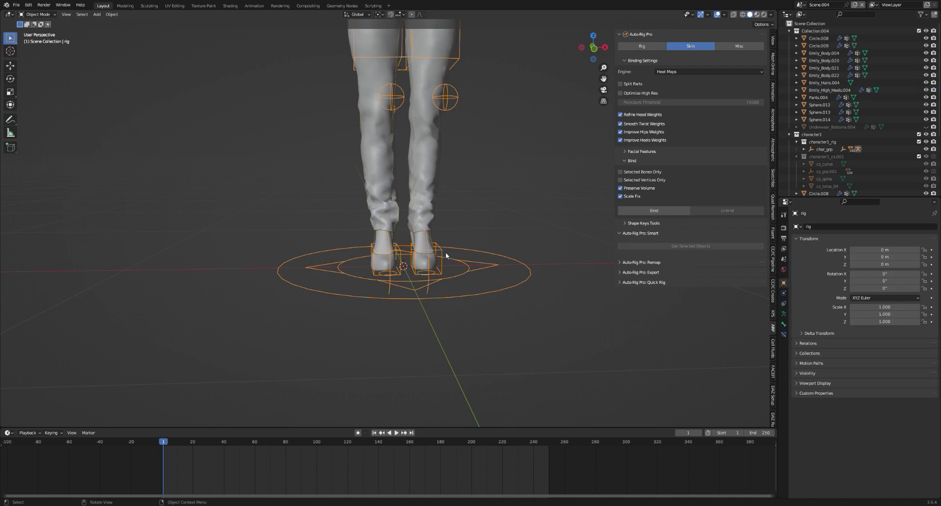
Re-enter Pose Mode, cancel a second left-foot move, and zoom in on the feet.
key(ctrl+Tab)
key(g)
right_click(502, 230)
middle_drag(490, 245, 476, 253)
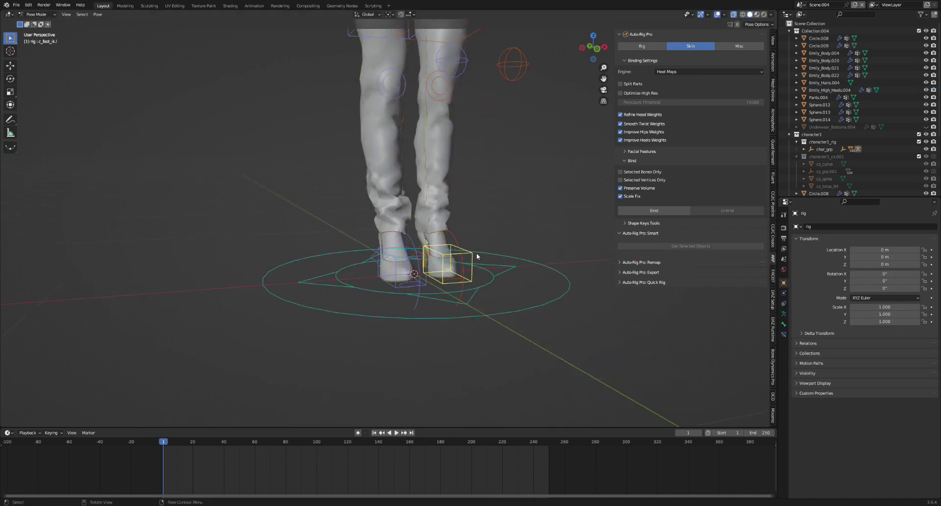
scroll(476, 252, up, 2)
scroll(440, 238, up, 3)
Twist the left foot controller to test the heel, restore it, and return to Object Mode.
key(r)
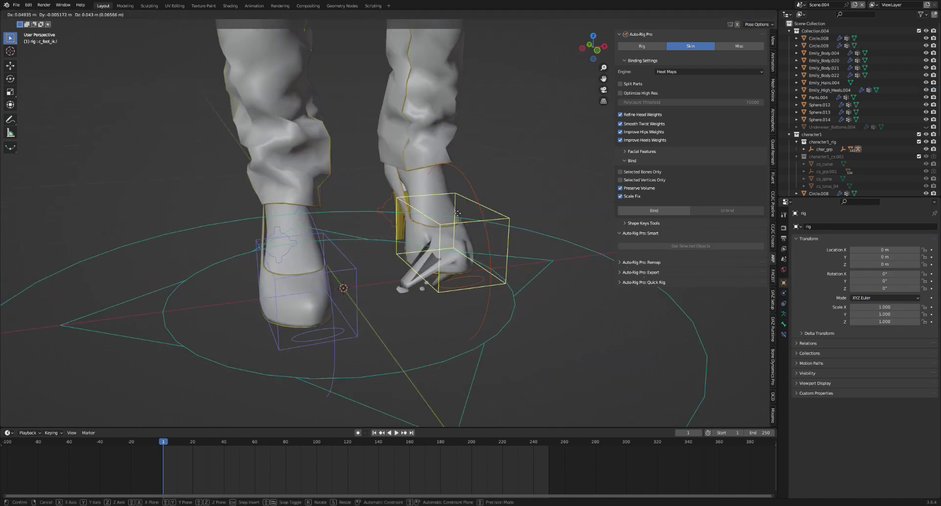
key(Escape)
middle_drag(441, 238, 431, 231)
click(38, 16)
click(39, 23)
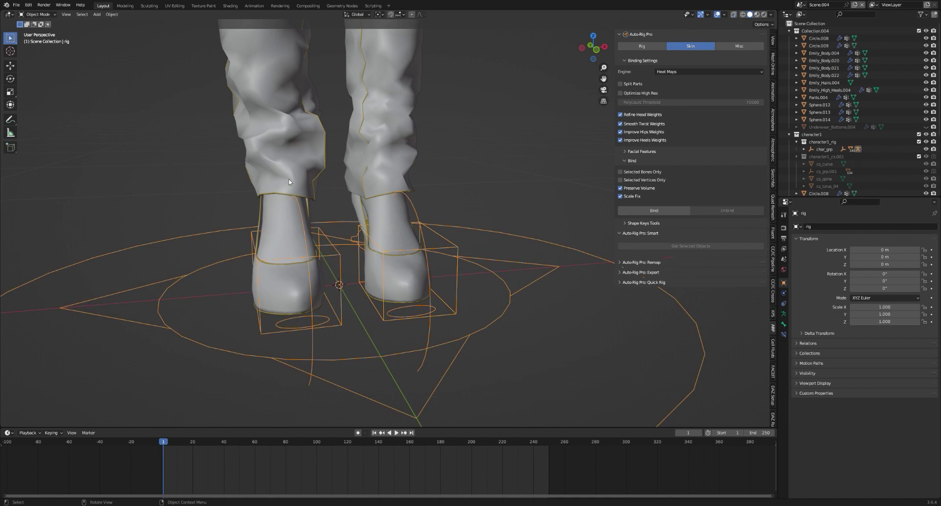
Put the high heels in Weight Paint mode with vertex groups shown and the Draw brush active.
click(398, 284)
click(53, 15)
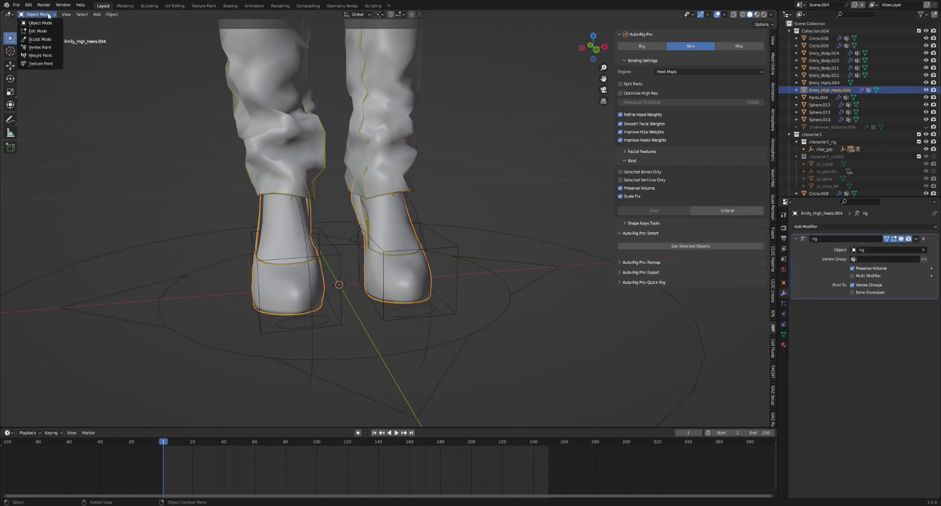
click(42, 56)
click(783, 334)
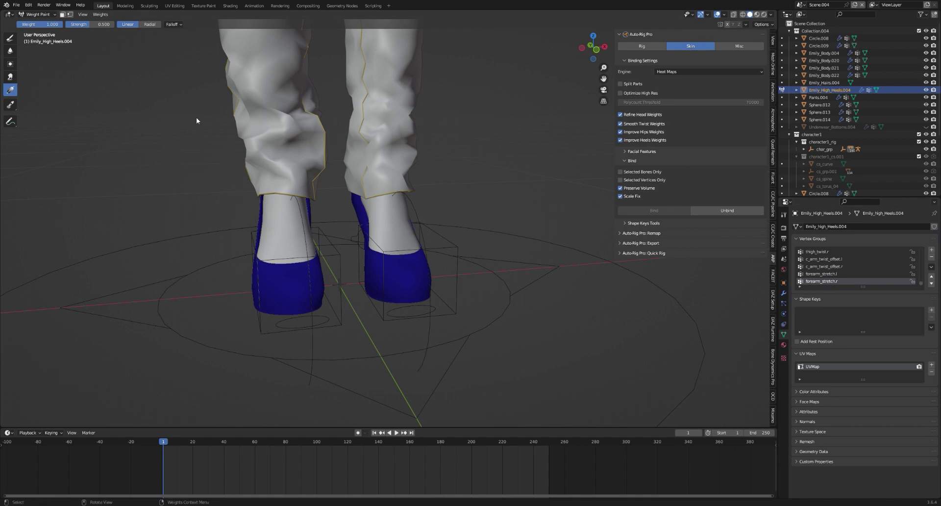
click(9, 37)
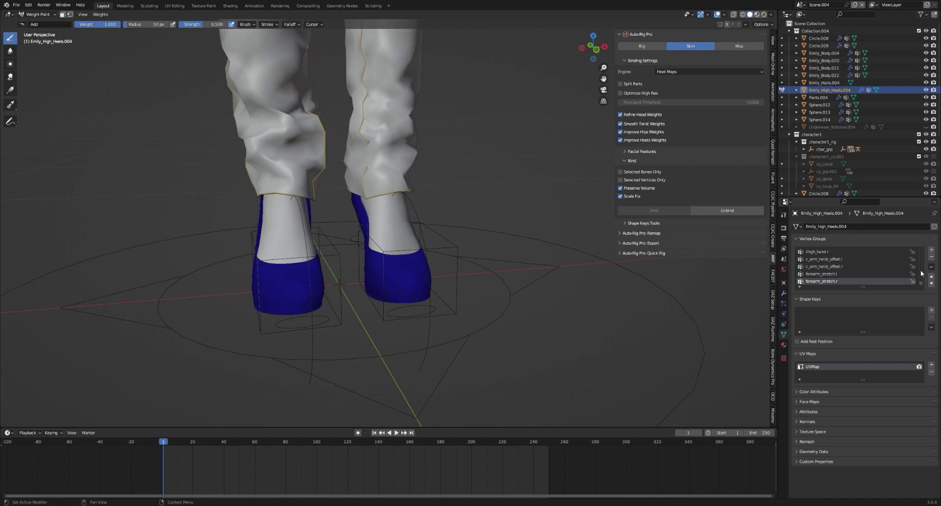
Paint the left shoe's weak green patches fully red in the foot.l group.
click(886, 259)
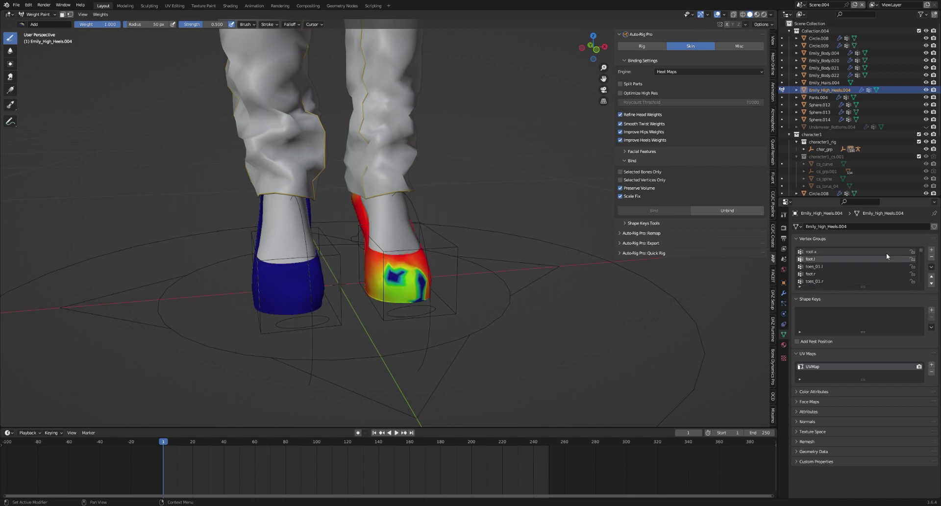
scroll(370, 302, up, 5)
scroll(371, 291, down, 2)
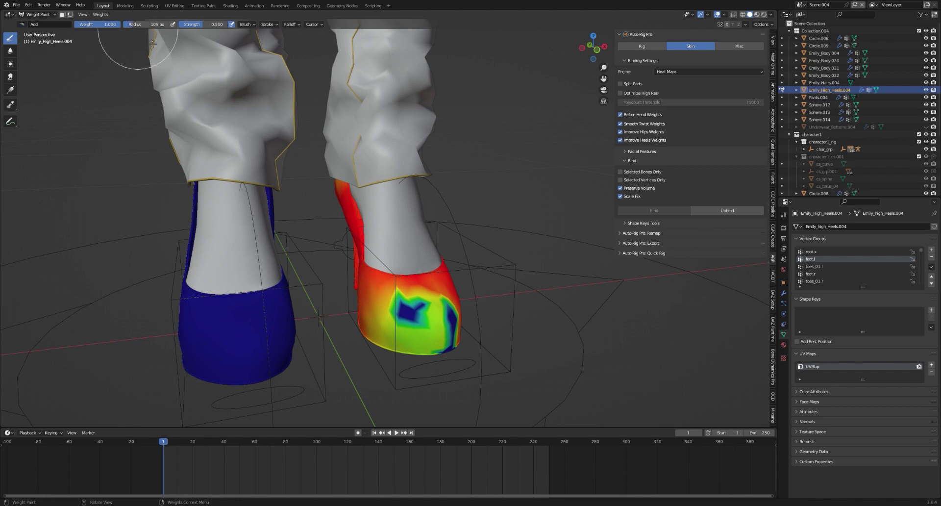
drag(426, 303, 417, 338)
middle_drag(419, 333, 421, 275)
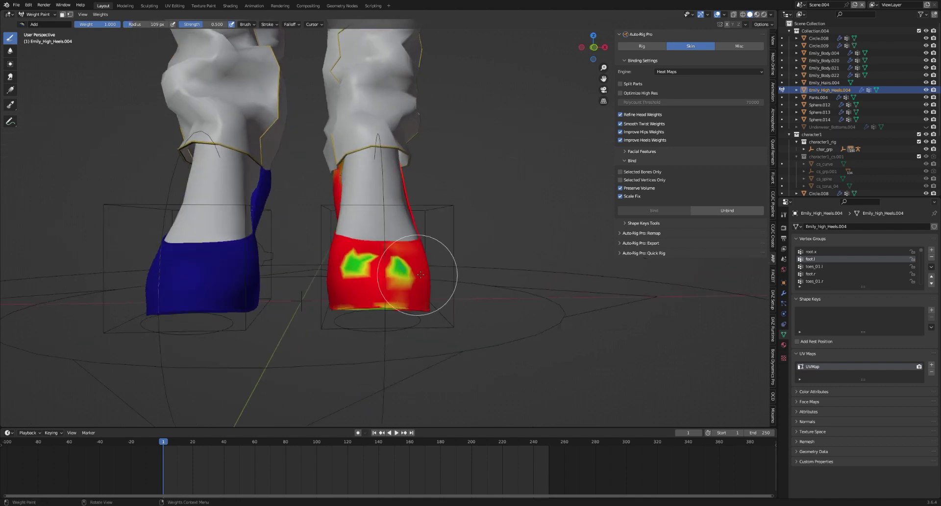
click(420, 274)
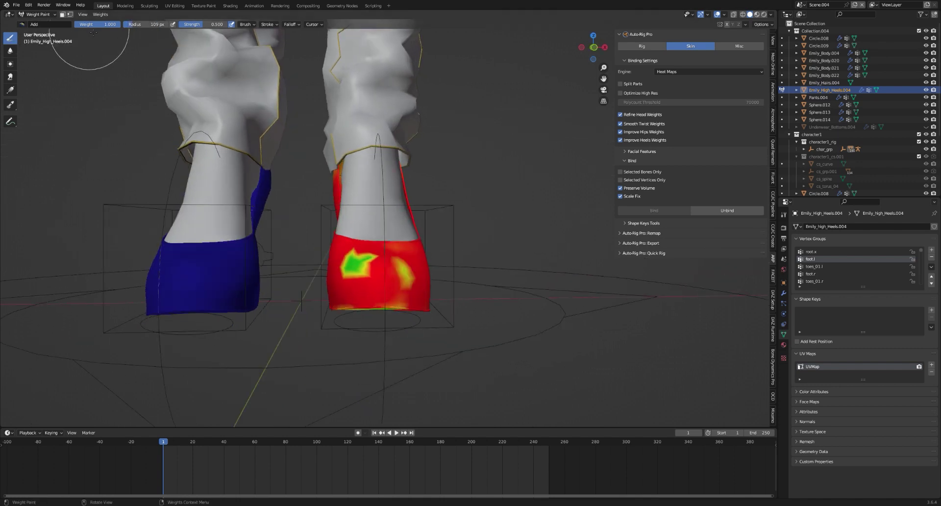
click(357, 252)
mouse_move(357, 252)
middle_down()
mouse_move(360, 204)
mouse_move(356, 280)
mouse_move(468, 216)
mouse_move(490, 228)
middle_up()
Paint the right heel's toe fully into foot.r, undoing a trial weight gradient.
click(810, 273)
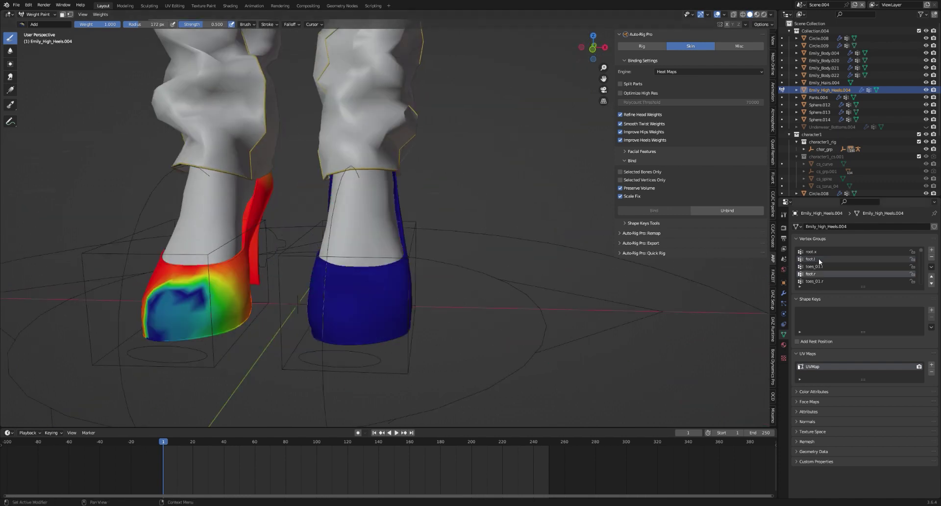
mouse_move(192, 267)
mouse_down()
mouse_move(157, 304)
mouse_move(153, 336)
mouse_up()
click(7, 90)
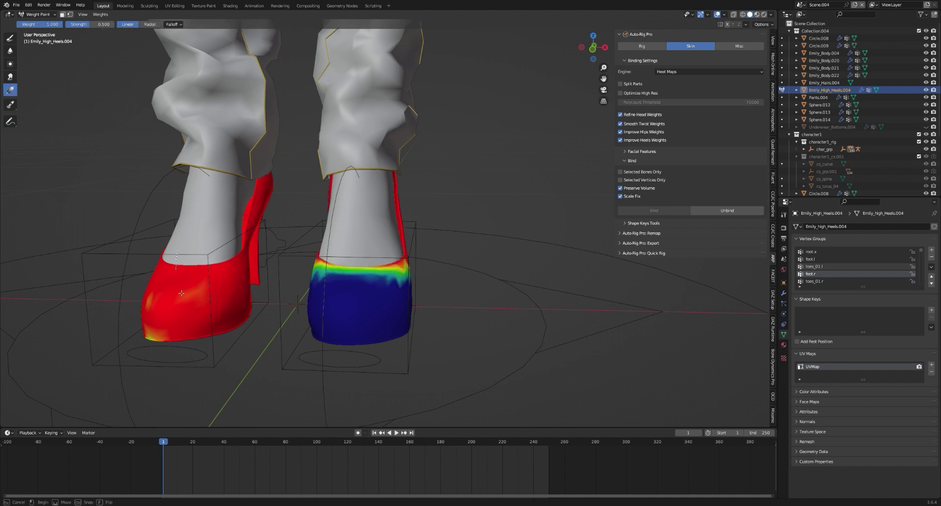
drag(360, 274, 357, 333)
key(ctrl+z)
click(10, 38)
Paint the remaining yellow and orange spots on the right heel red, then check from the front.
drag(216, 308, 163, 294)
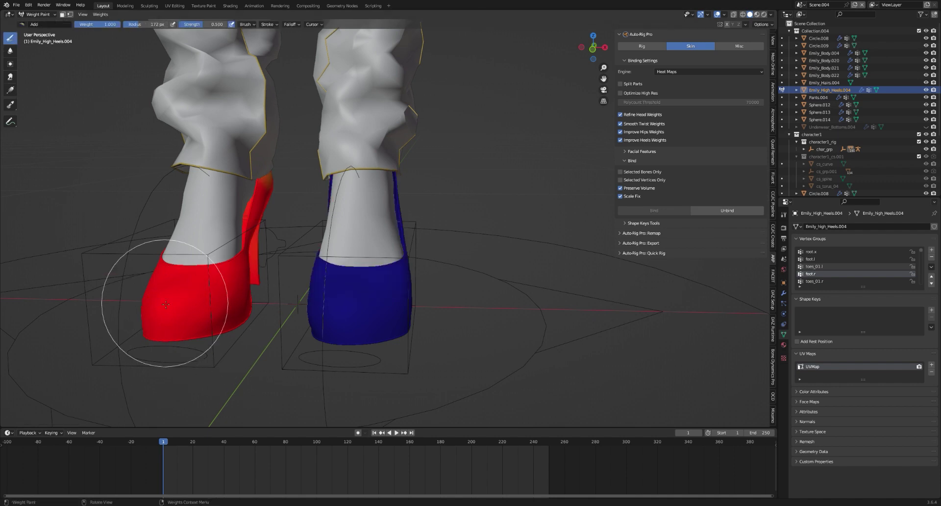
mouse_move(164, 293)
middle_down()
mouse_move(451, 209)
mouse_move(514, 160)
mouse_move(367, 164)
mouse_move(406, 164)
middle_up()
drag(405, 164, 412, 168)
mouse_move(411, 168)
middle_down()
mouse_move(262, 239)
mouse_move(367, 193)
middle_up()
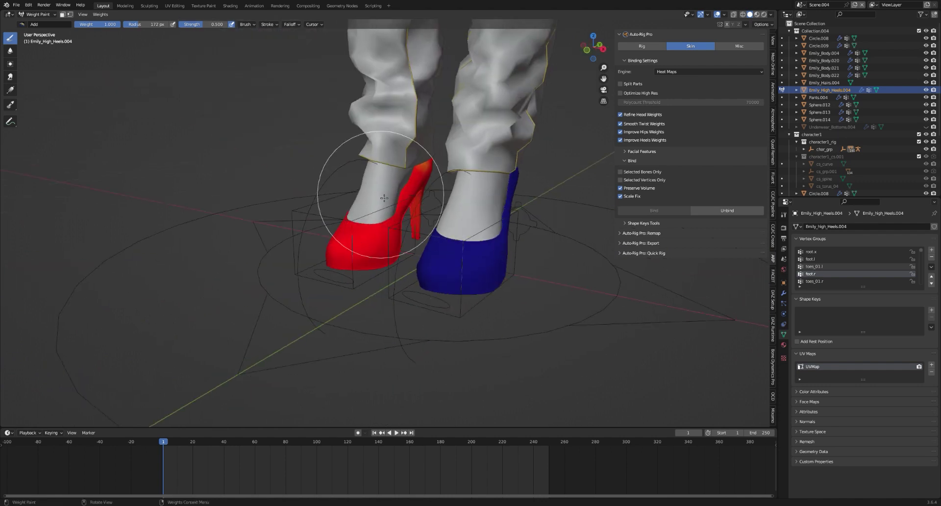
scroll(378, 160, up, 4)
key(KP_1)
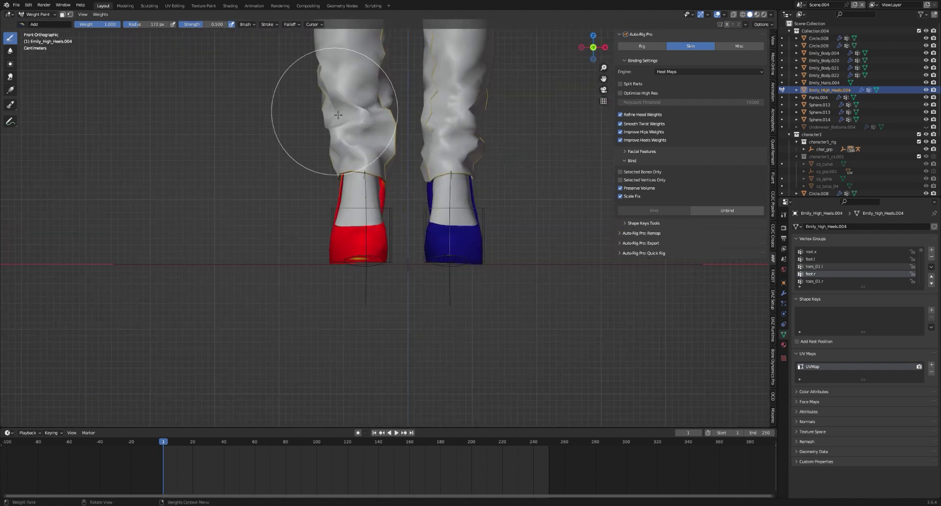
click(60, 17)
Put the rig in Pose Mode and move the left foot controller to test the weights.
click(35, 24)
click(470, 271)
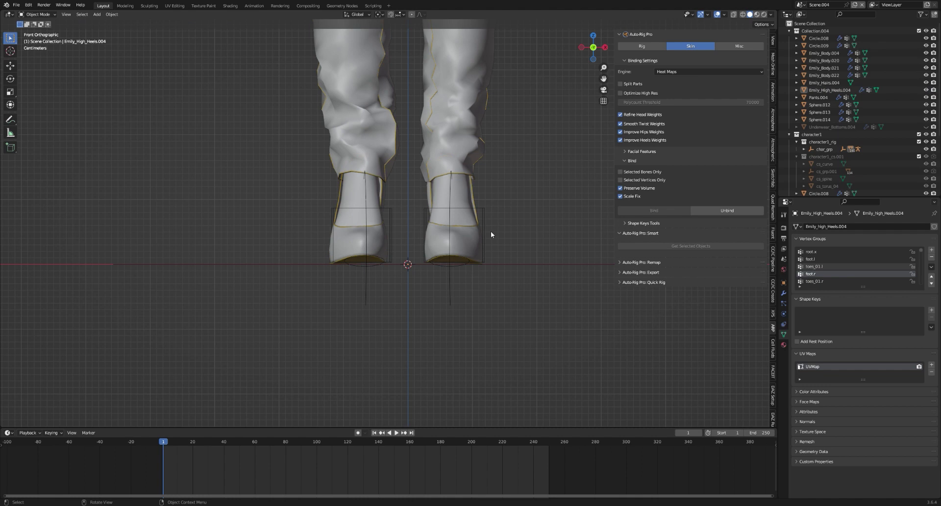
key(ctrl+Tab)
click(484, 225)
middle_drag(484, 225, 451, 193)
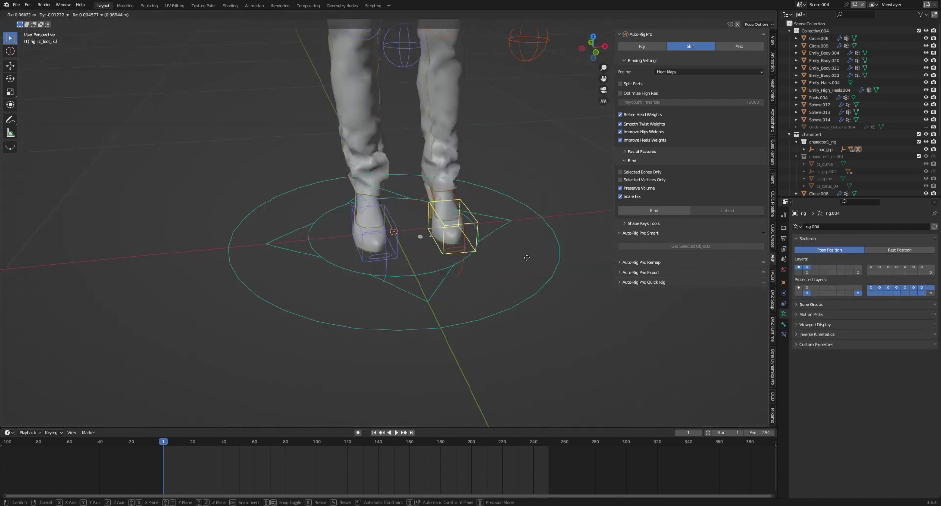
scroll(452, 194, down, 3)
key(g)
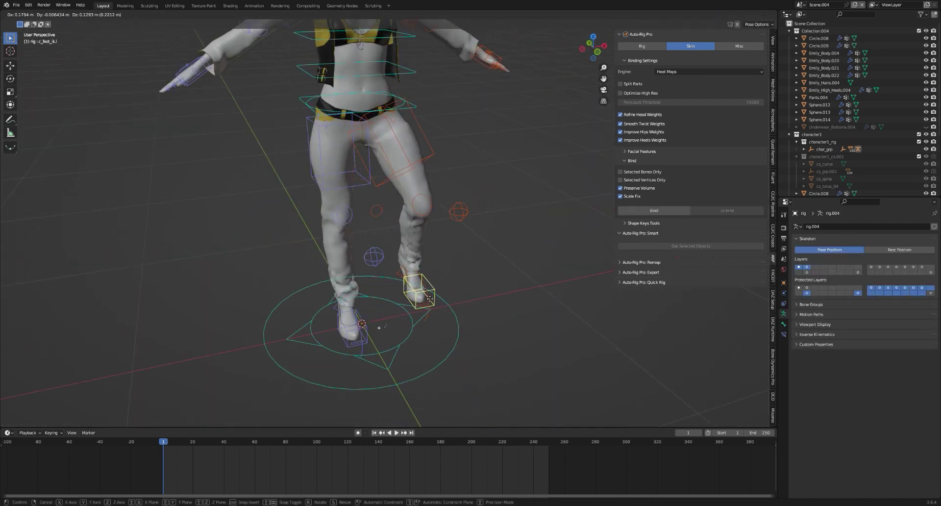
click(426, 298)
scroll(402, 254, down, 3)
scroll(401, 253, up, 3)
scroll(390, 314, up, 2)
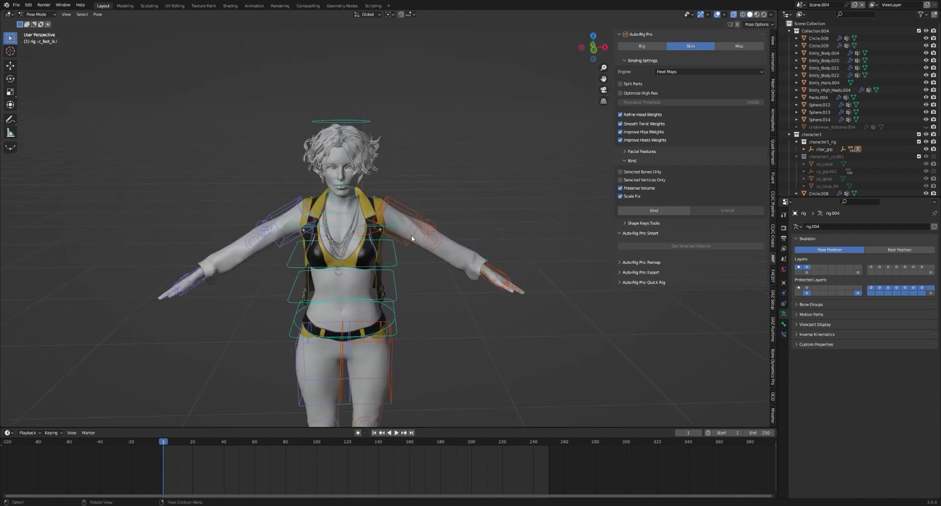
Rotate the left arm IK control and view the character three-quarter.
click(410, 234)
key(r)
click(398, 307)
middle_drag(397, 308, 465, 276)
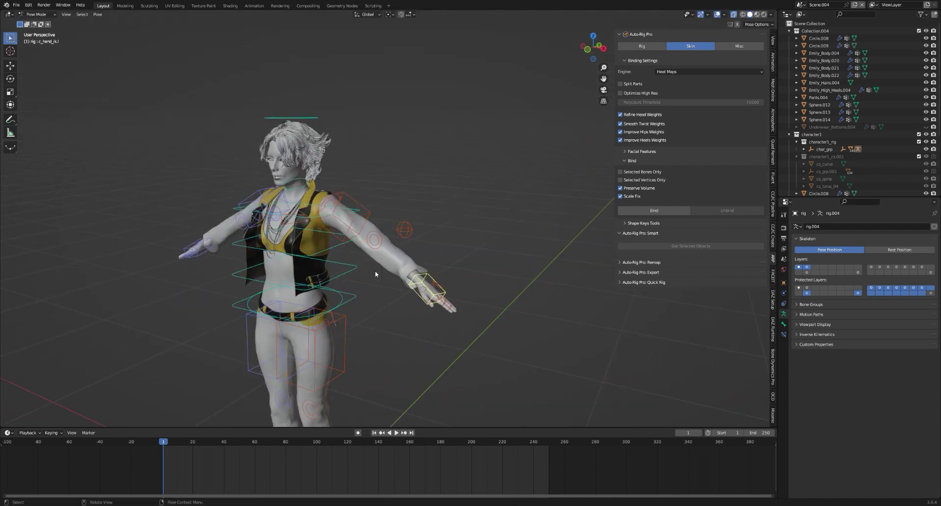
scroll(408, 293, up, 2)
scroll(405, 284, up, 2)
Test scaling the left index finger and moving the left hand IK control.
click(398, 298)
key(s)
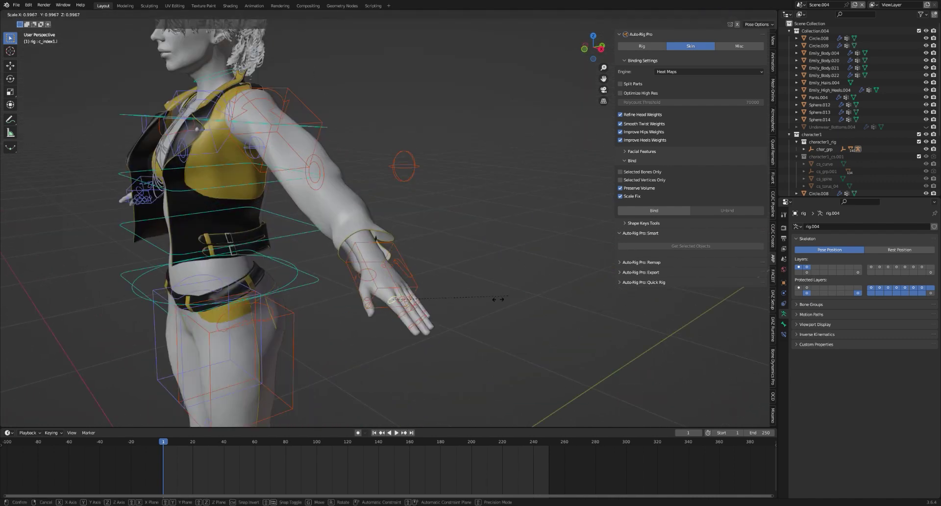
key(Escape)
middle_drag(507, 289, 478, 198)
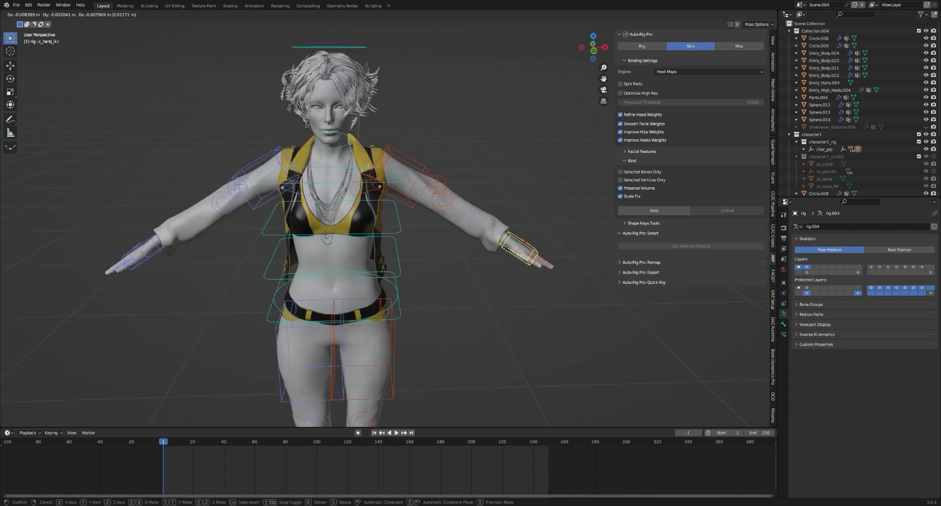
click(519, 247)
key(g)
key(Escape)
Free-rotate the neck control in front view, leaving the head turned to profile.
click(343, 140)
key(r)
key(r)
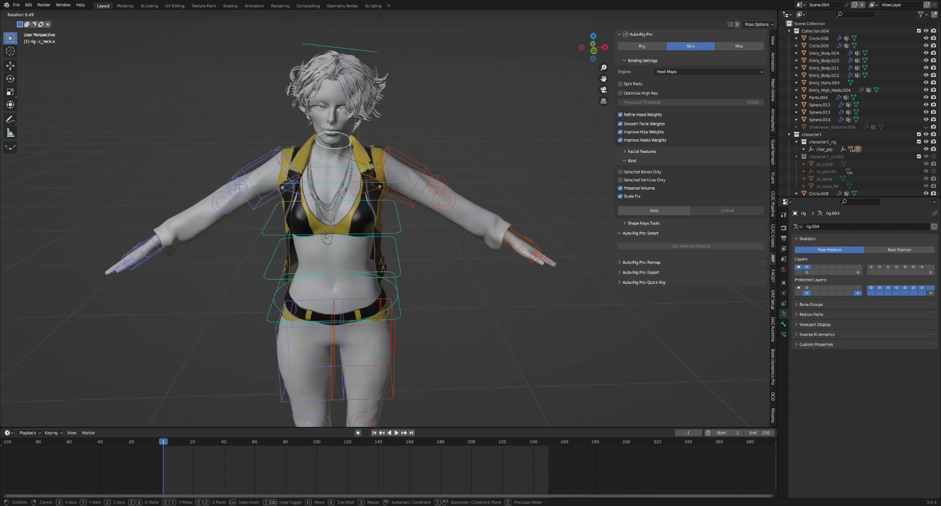
key(Escape)
scroll(413, 182, up, 2)
scroll(413, 182, up, 2)
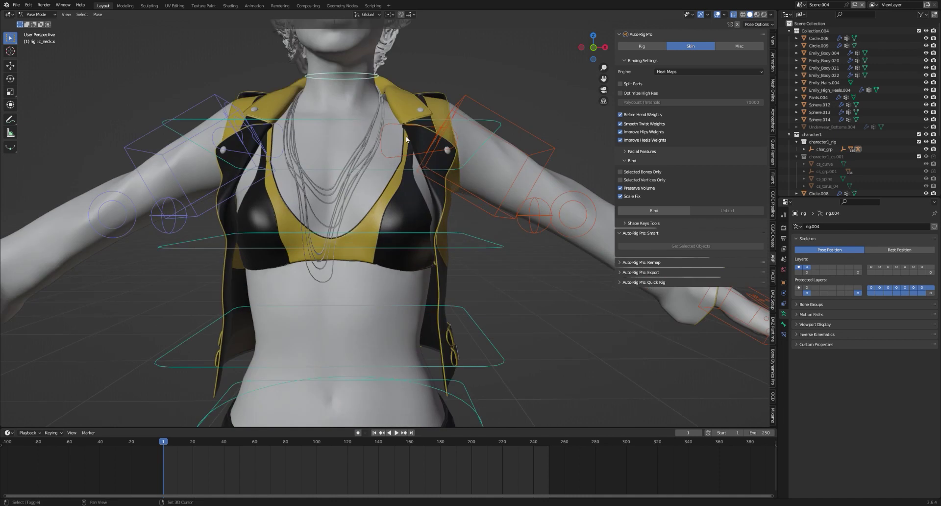
scroll(431, 194, up, 2)
key(KP_1)
scroll(434, 187, up, 3)
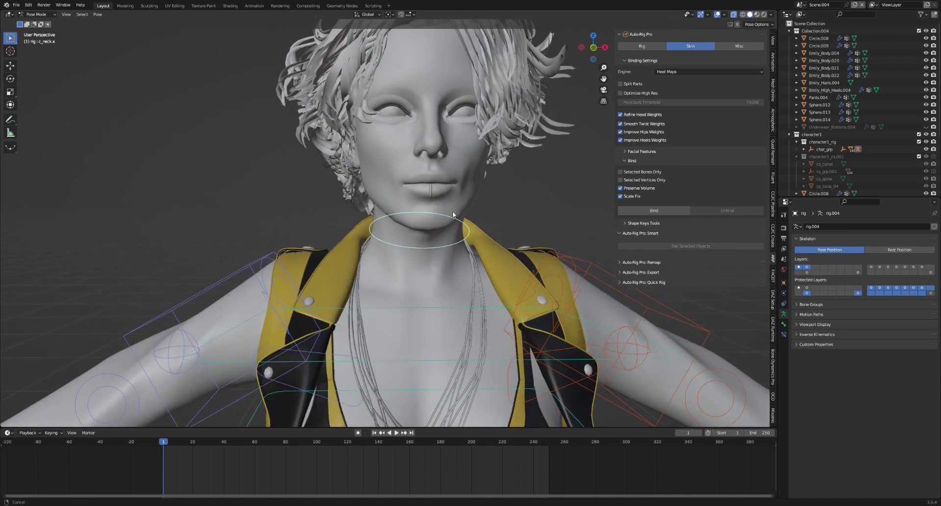
scroll(446, 216, down, 3)
key(r)
key(r)
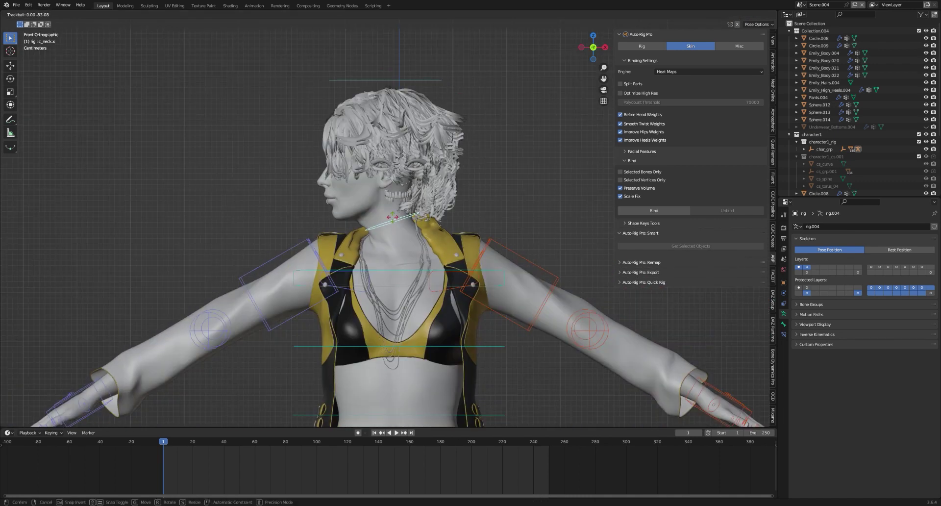
click(392, 200)
scroll(391, 200, up, 4)
Select the Emily_Body.022 mesh and switch it to Weight Paint mode.
click(36, 14)
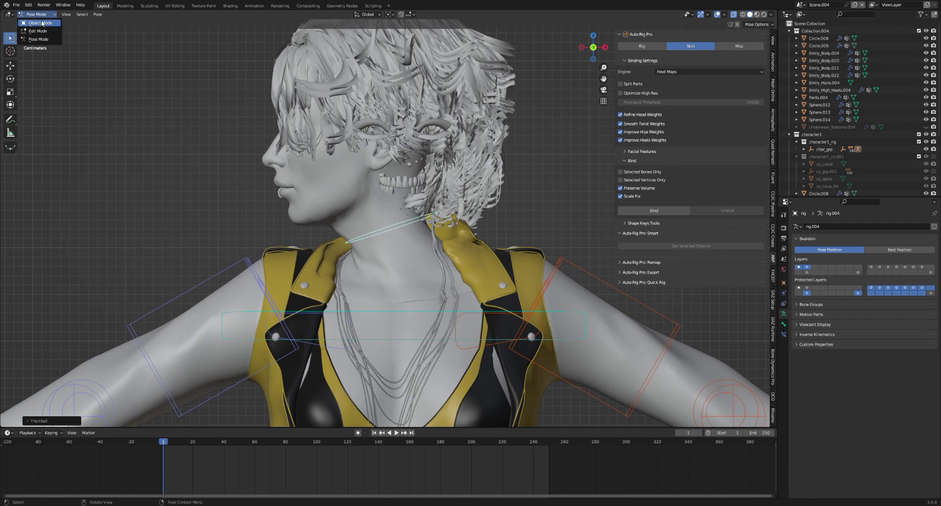
click(397, 184)
middle_drag(397, 184, 506, 203)
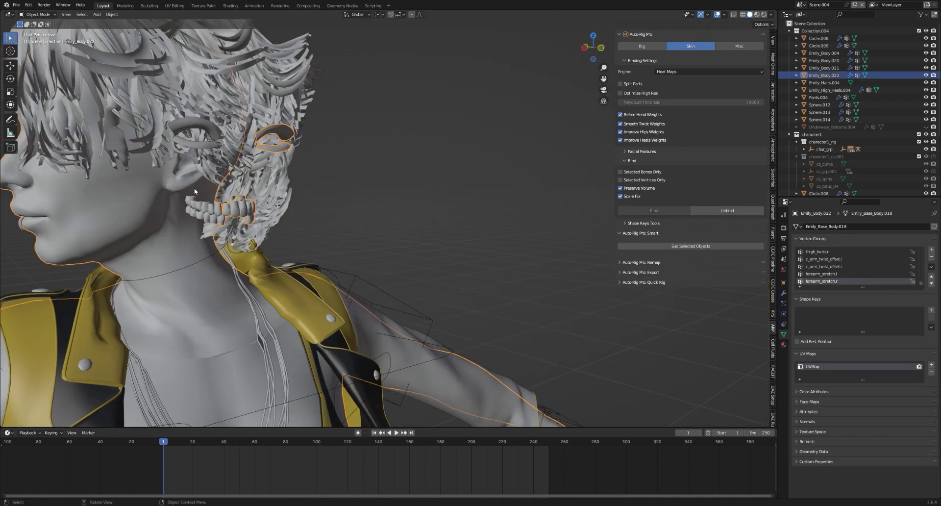
scroll(513, 183, down, 3)
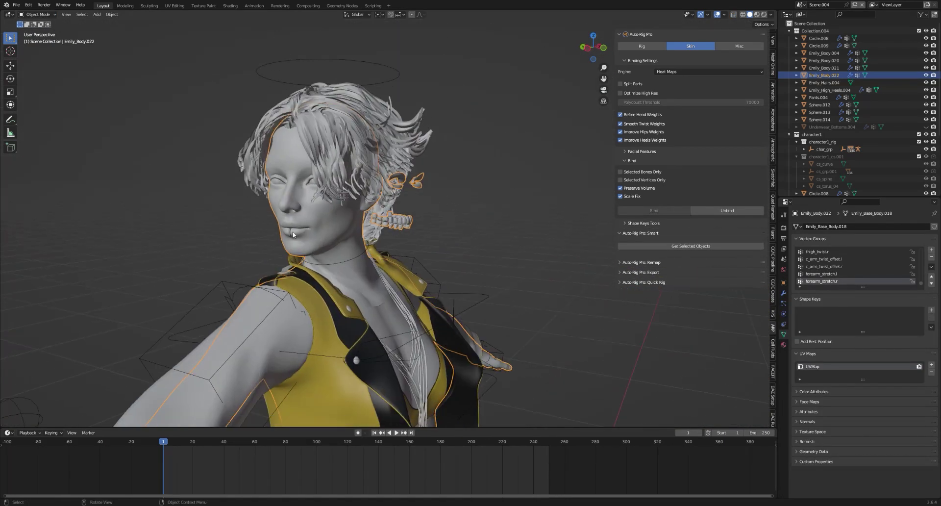
middle_drag(343, 208, 333, 201)
click(37, 14)
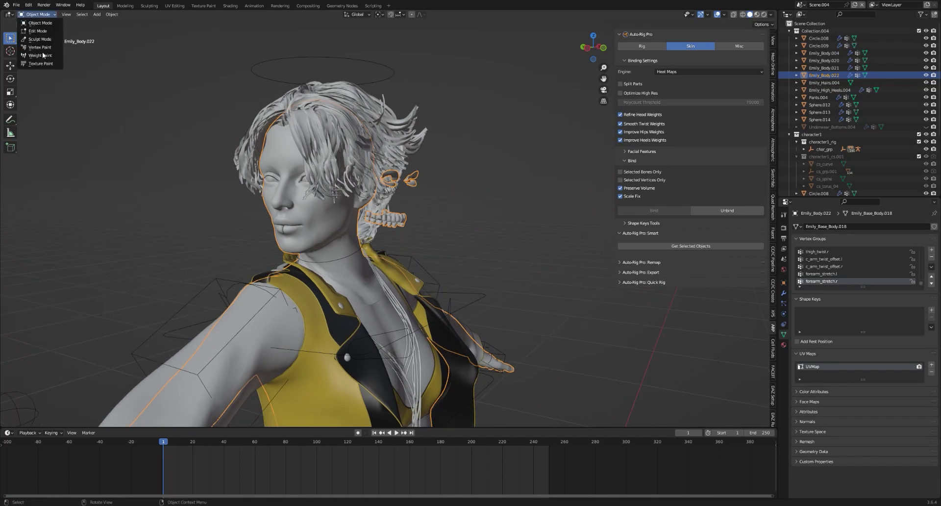
click(44, 56)
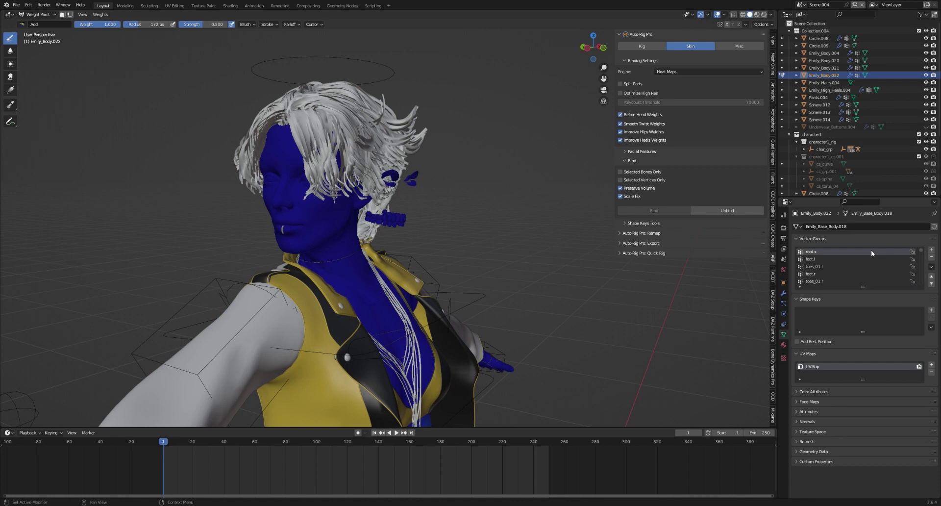
Paint the ear and eyelids to full weight in the head.x group.
ctrl+scroll(871, 249, down, 4)
ctrl+scroll(872, 249, down, 5)
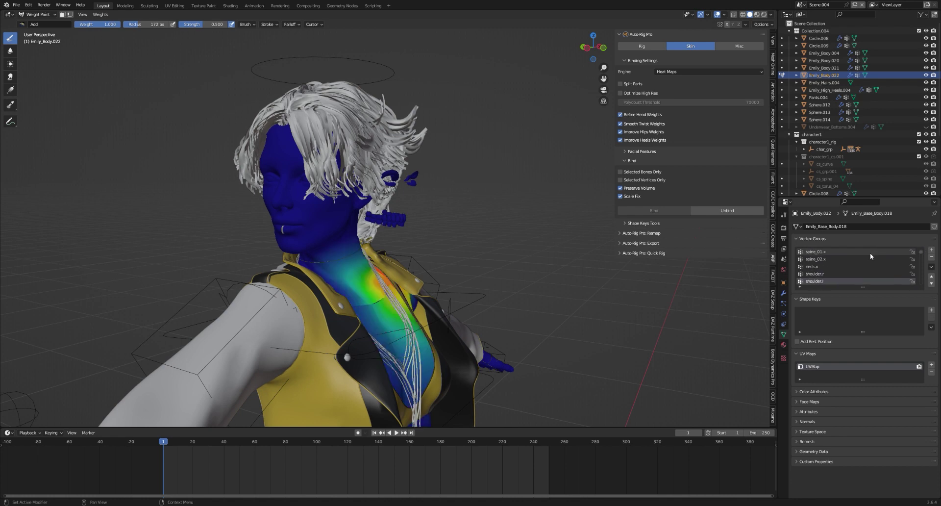
ctrl+scroll(869, 253, down, 2)
mouse_move(544, 215)
middle_down()
mouse_move(531, 221)
mouse_move(420, 158)
middle_up()
scroll(269, 163, up, 2)
middle_drag(86, 97, 227, 128)
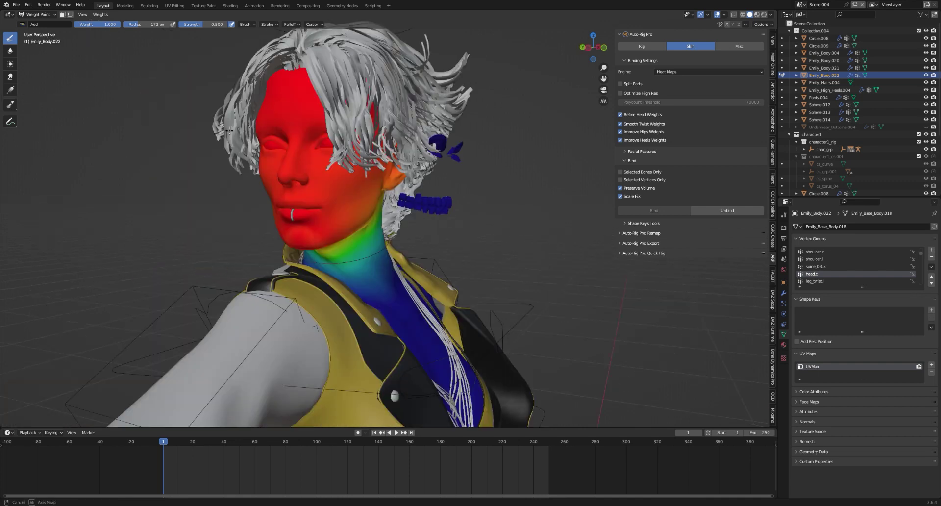
scroll(471, 194, up, 3)
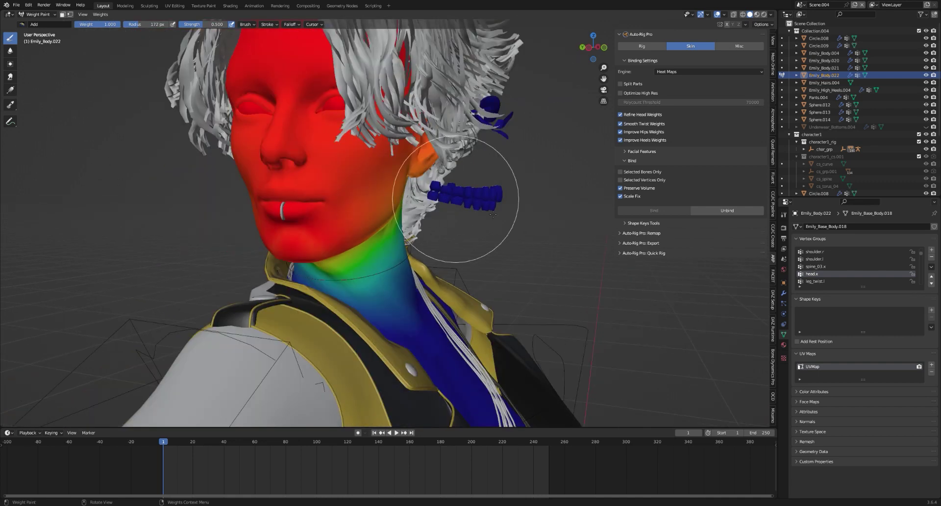
drag(492, 214, 486, 139)
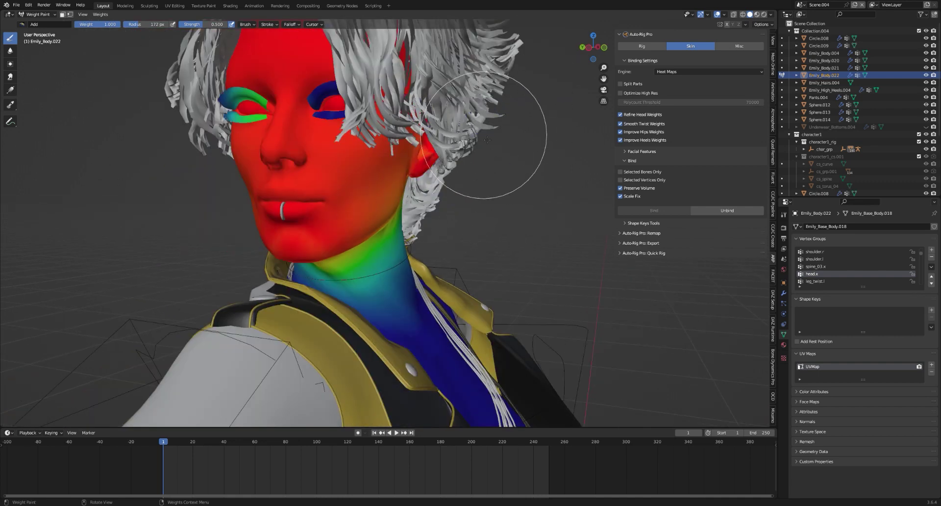
mouse_move(294, 94)
mouse_down()
mouse_move(283, 105)
mouse_move(252, 95)
mouse_move(226, 115)
mouse_move(250, 85)
mouse_up()
mouse_move(289, 120)
middle_down()
mouse_move(408, 156)
mouse_move(43, 23)
middle_up()
Select the rig in Pose Mode and test rotating the lower spine control.
click(45, 22)
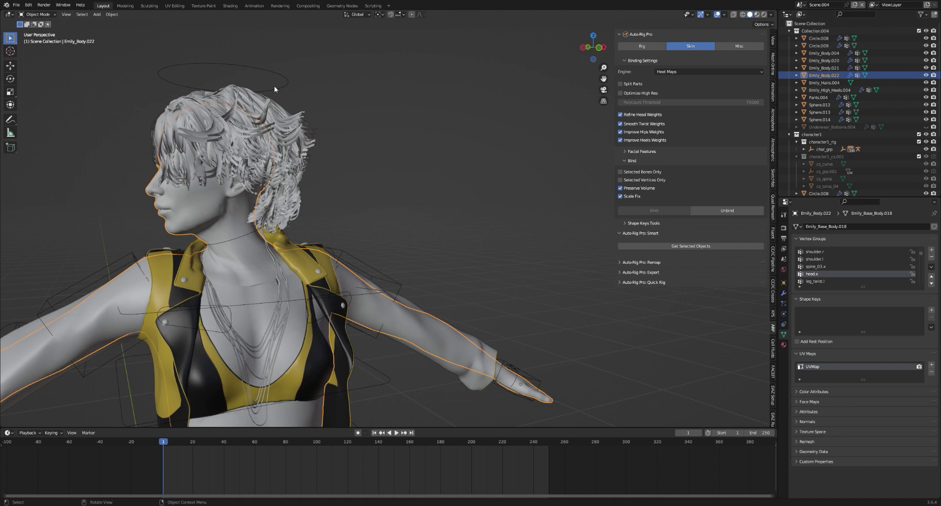
scroll(275, 86, down, 3)
mouse_move(321, 124)
middle_down()
mouse_move(460, 244)
mouse_move(510, 210)
middle_up()
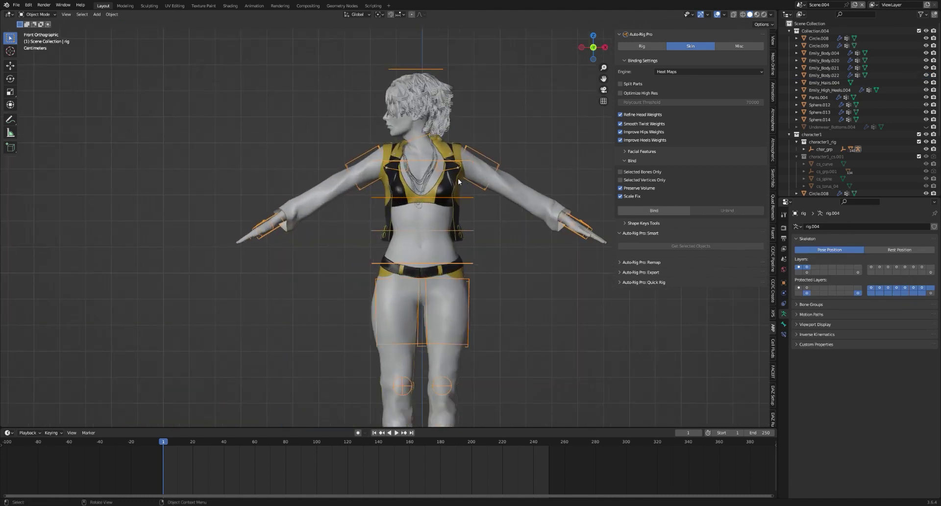
key(ctrl+Tab)
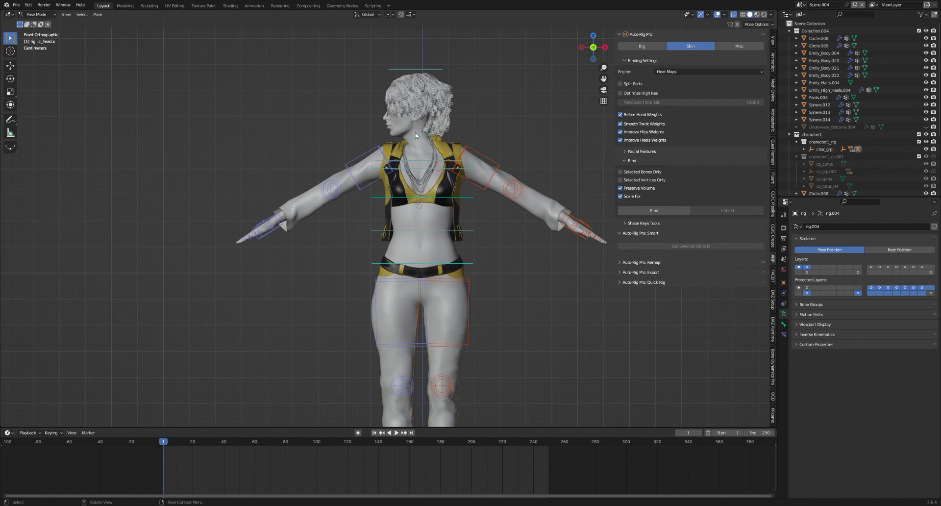
middle_drag(418, 140, 433, 205)
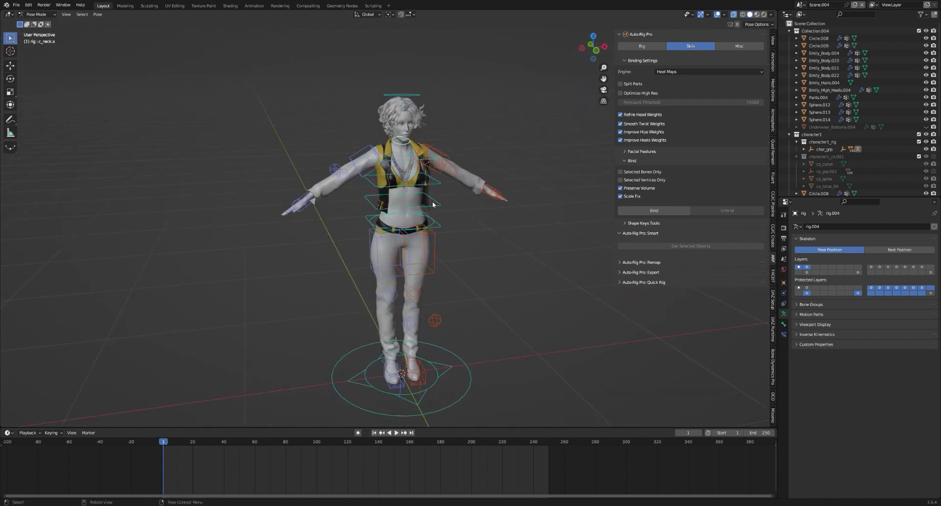
click(416, 203)
key(r)
right_click(426, 207)
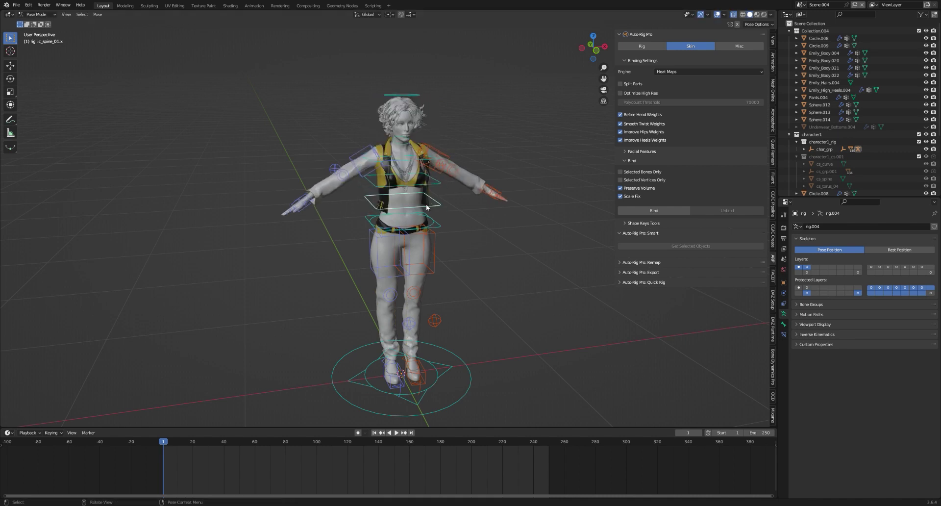
Switch shading to Material Preview and test lifting the left foot controller in Pose Mode.
click(37, 22)
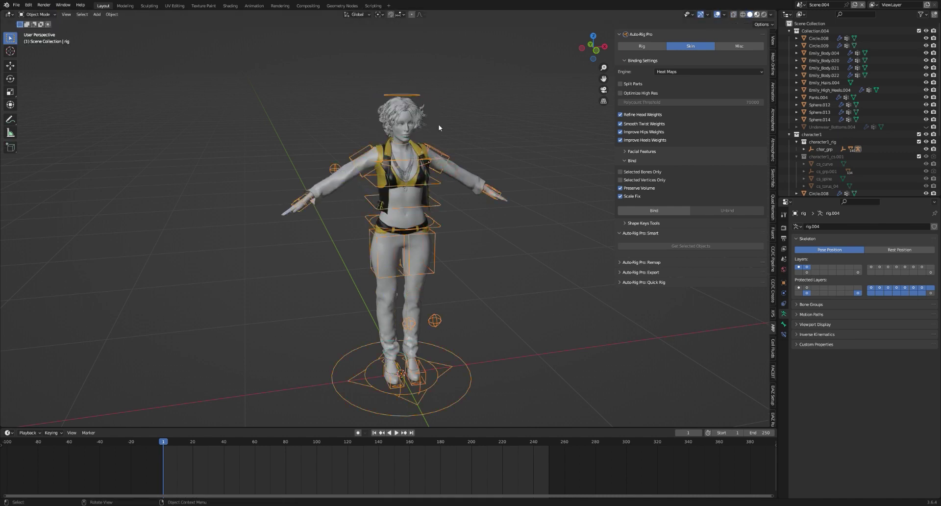
key(z)
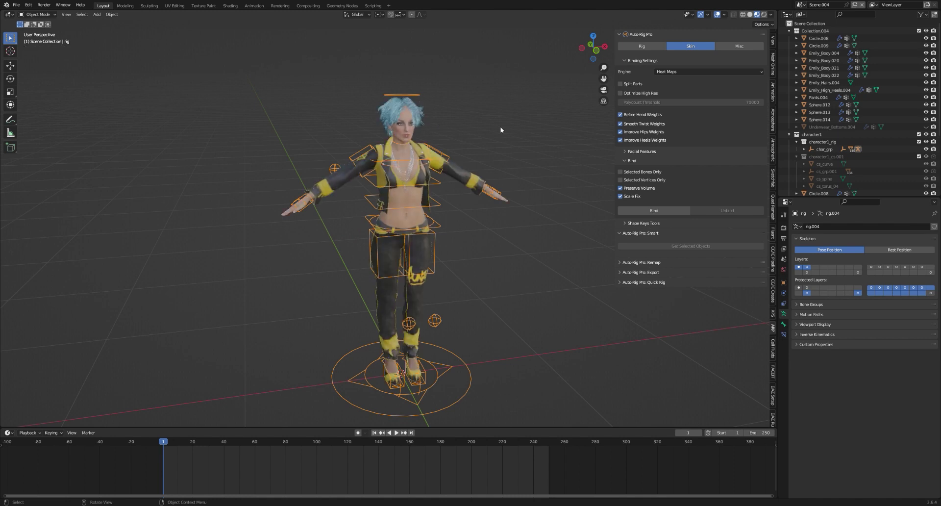
key(ctrl+Tab)
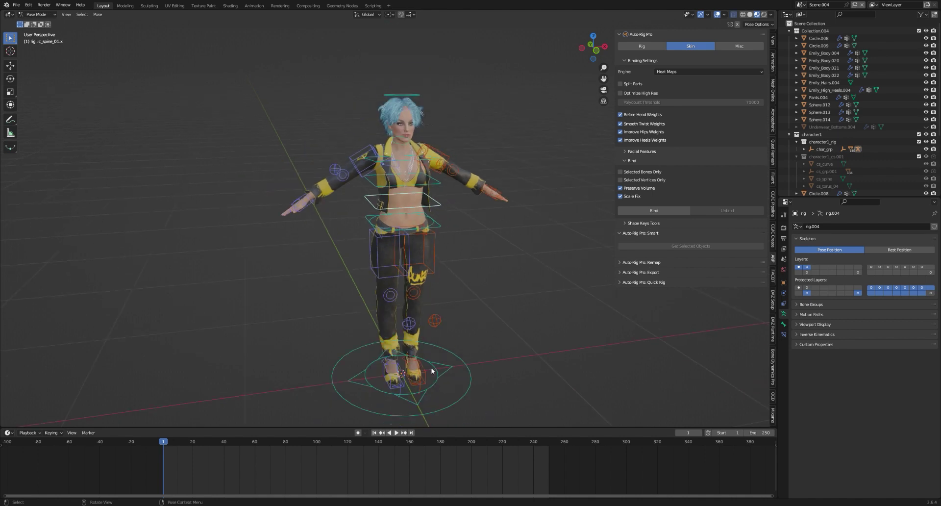
drag(421, 361, 469, 305)
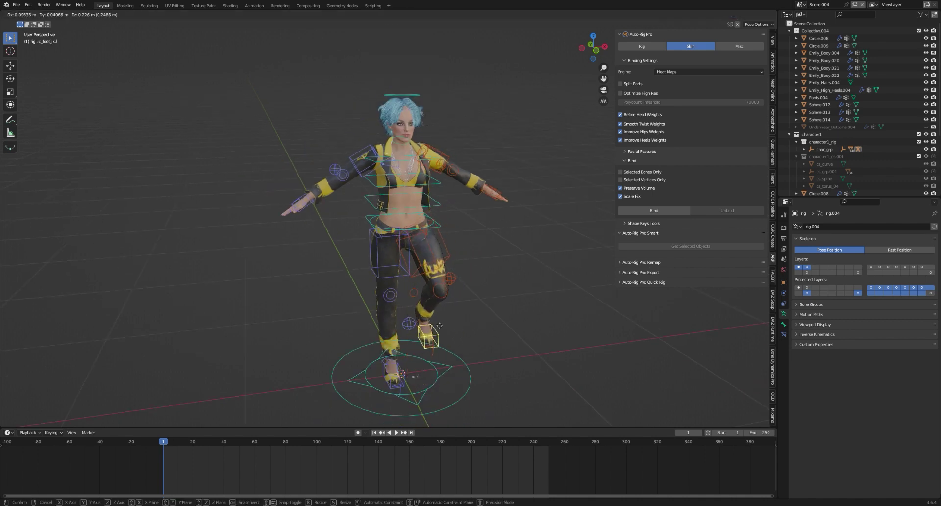
key(Escape)
Free-rotate the torso from the lower spine, then grab the root master control to move the whole body.
click(431, 199)
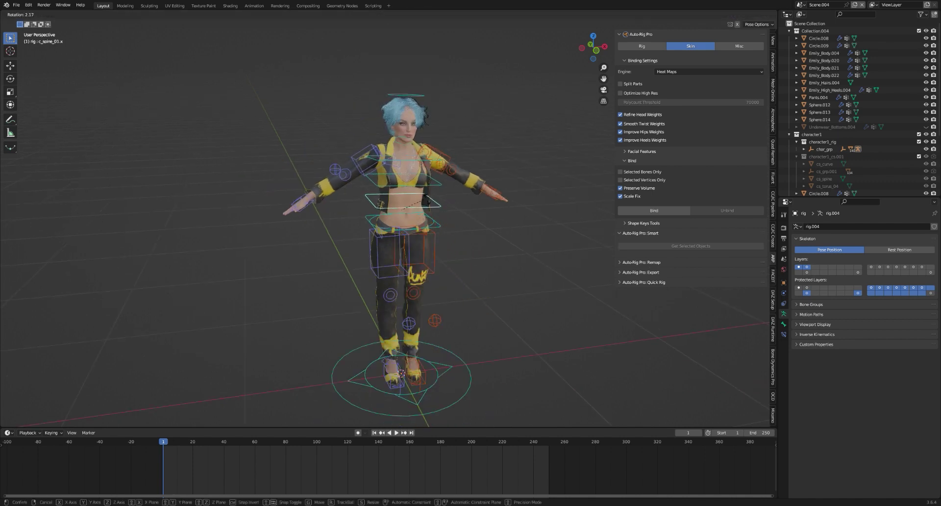
key(r)
key(r)
key(Escape)
middle_drag(362, 187, 382, 182)
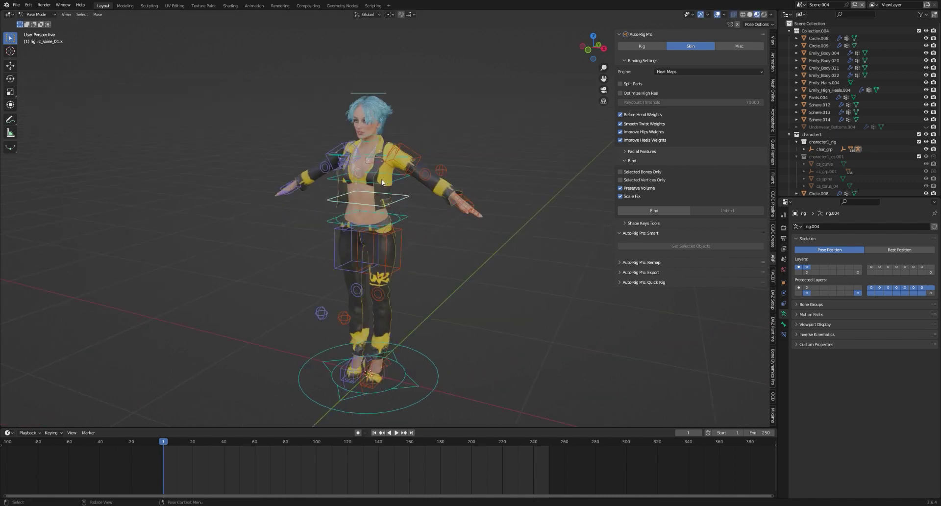
click(416, 353)
key(g)
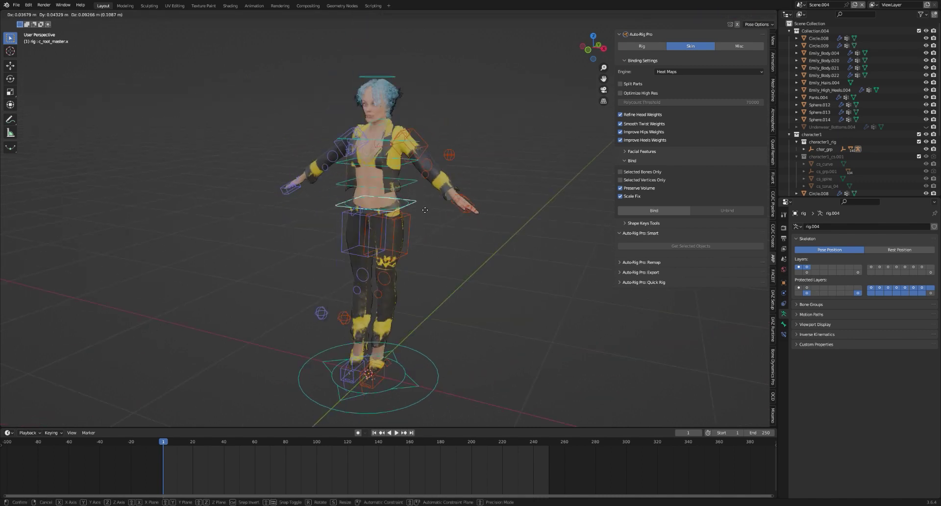